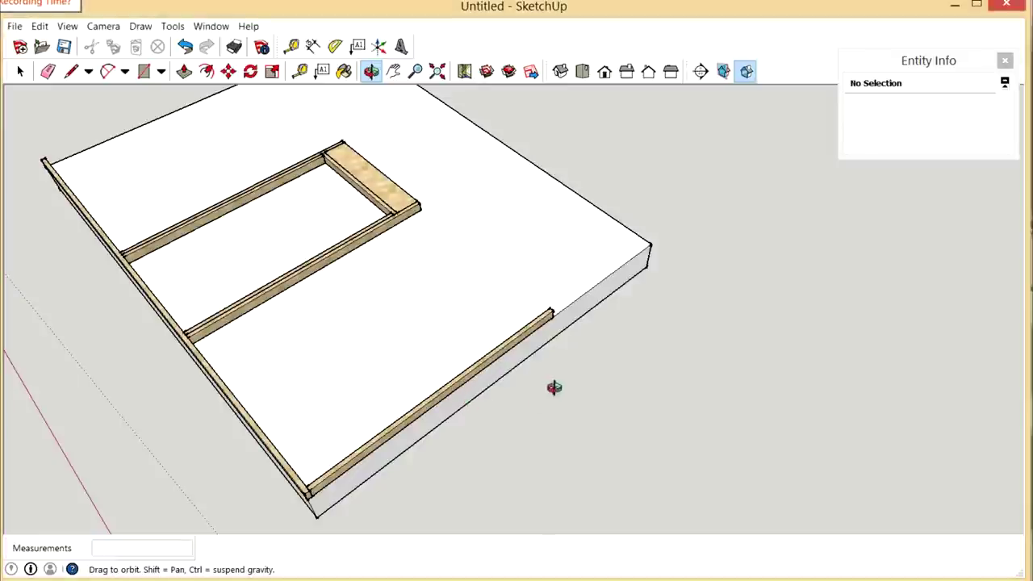
Step: Examine the lumber framing laid out on the slab, especially the corner where the long plate meets the edge stud
{"action": "left_click_drag", "start_coordinate": [392, 257], "coordinate": [425, 198]}
{"action": "left_click_drag", "start_coordinate": [429, 278], "coordinate": [461, 353]}
{"action": "scroll", "coordinate": [441, 301], "scroll_direction": "up", "scroll_amount": 2}
{"action": "scroll", "coordinate": [517, 299], "scroll_direction": "down", "scroll_amount": 3}
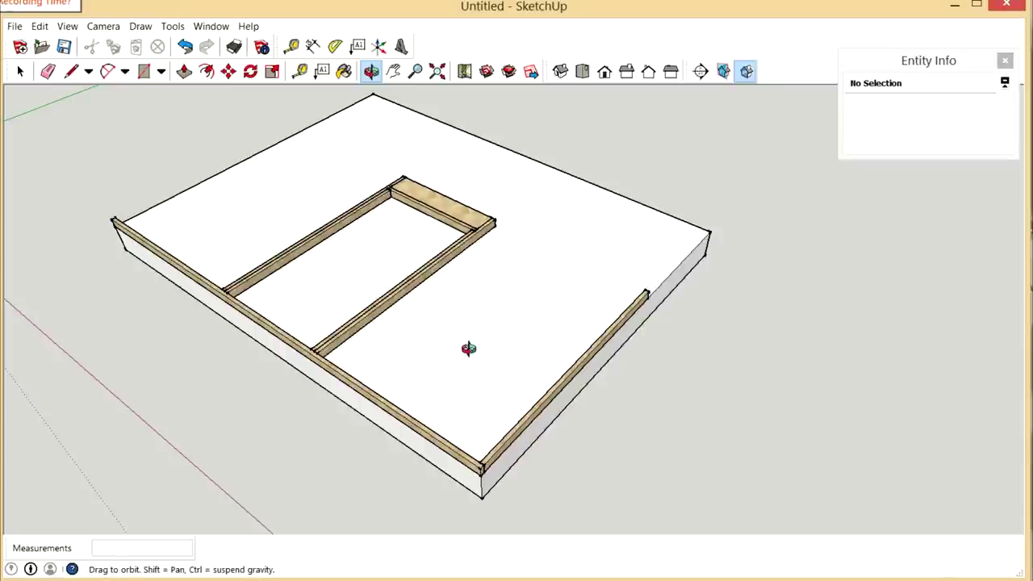
{"action": "left_click_drag", "start_coordinate": [468, 348], "coordinate": [512, 360]}
{"action": "scroll", "coordinate": [638, 275], "scroll_direction": "up", "scroll_amount": 3}
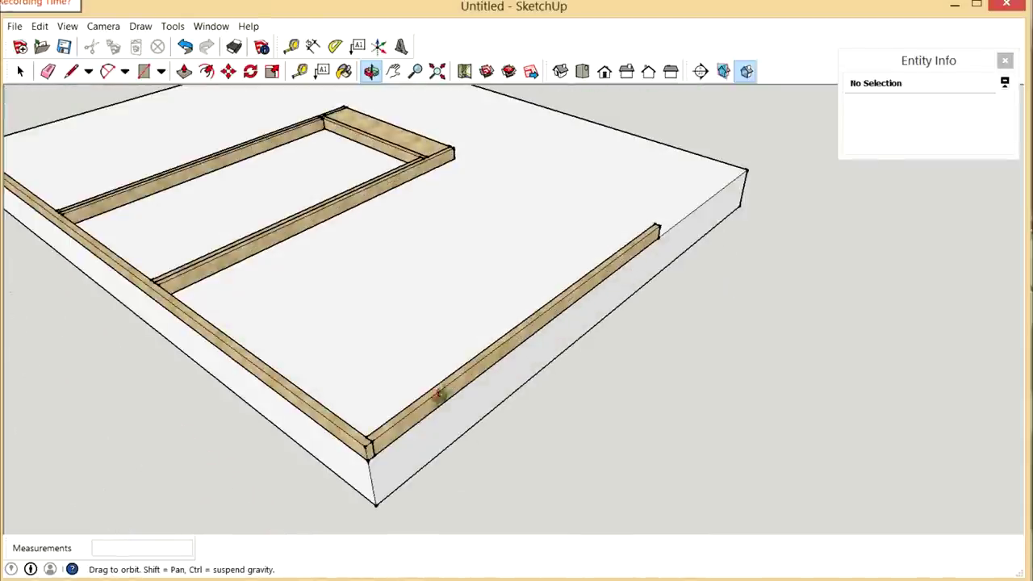
{"action": "scroll", "coordinate": [399, 444], "scroll_direction": "up", "scroll_amount": 5}
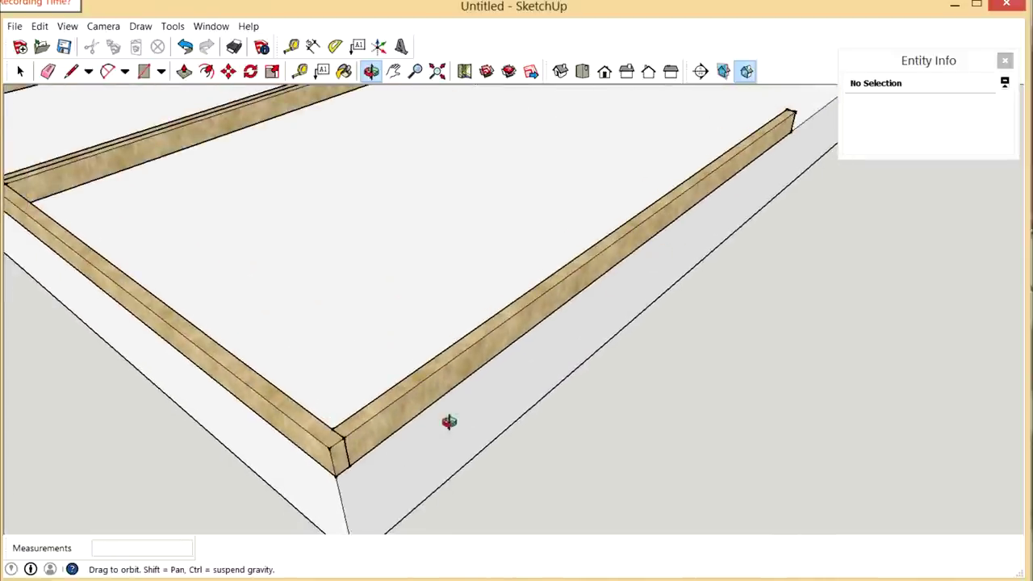
{"action": "scroll", "coordinate": [450, 422], "scroll_direction": "down", "scroll_amount": 2}
{"action": "left_click_drag", "start_coordinate": [420, 417], "coordinate": [239, 407]}
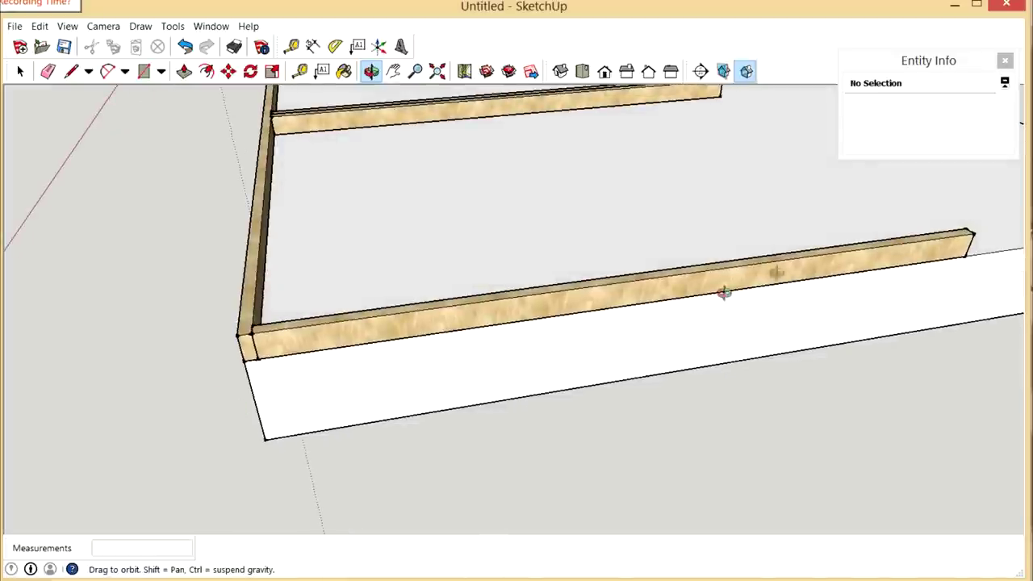
{"action": "left_click_drag", "start_coordinate": [334, 363], "coordinate": [500, 415]}
{"action": "scroll", "coordinate": [501, 419], "scroll_direction": "down", "scroll_amount": 5}
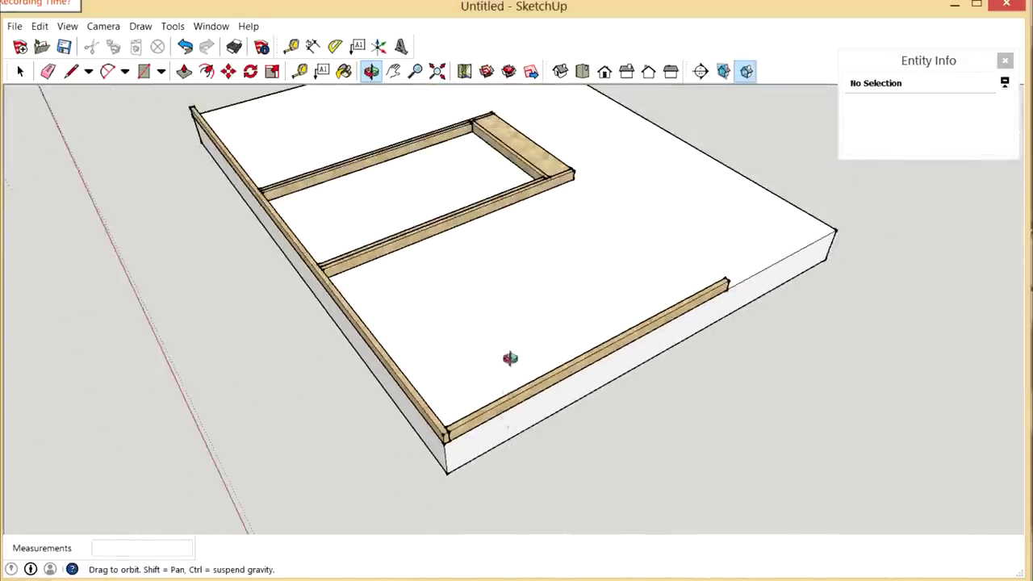
{"action": "scroll", "coordinate": [516, 339], "scroll_direction": "down", "scroll_amount": 4}
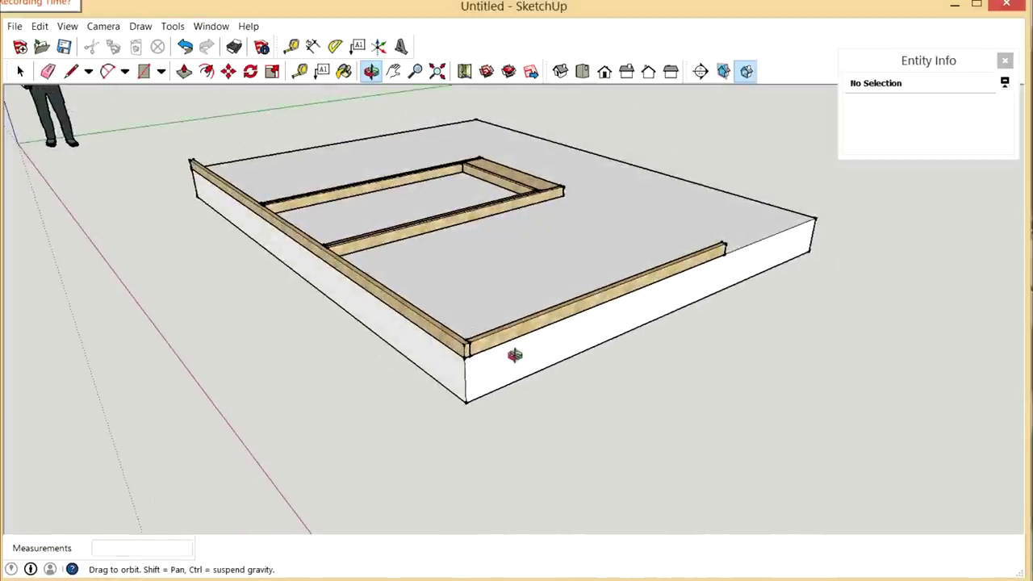
Step: Select the slab group under the framing and review the whole layout around it
{"action": "key", "text": "space"}
{"action": "left_click", "coordinate": [503, 256]}
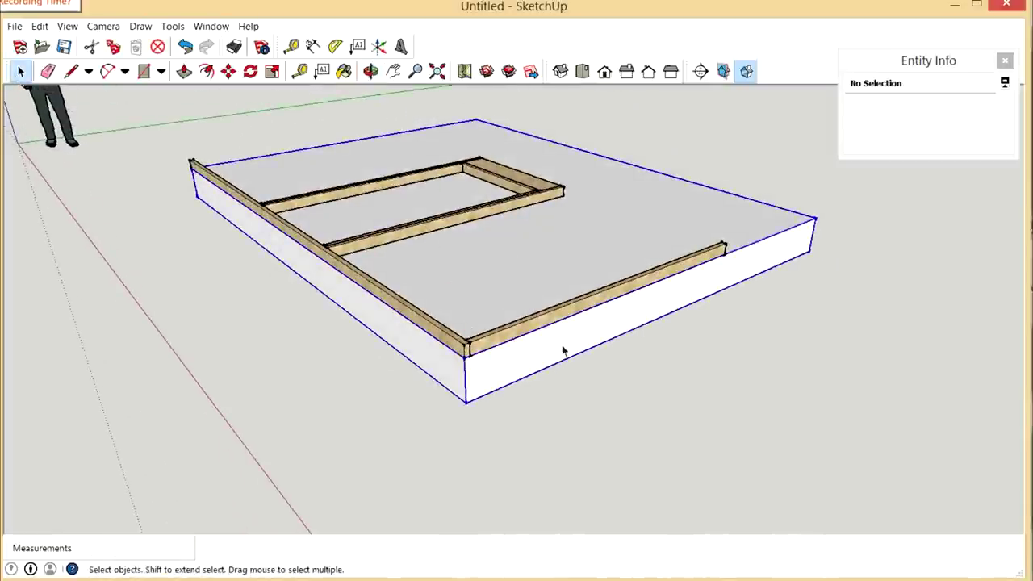
{"action": "scroll", "coordinate": [544, 338], "scroll_direction": "down", "scroll_amount": 2}
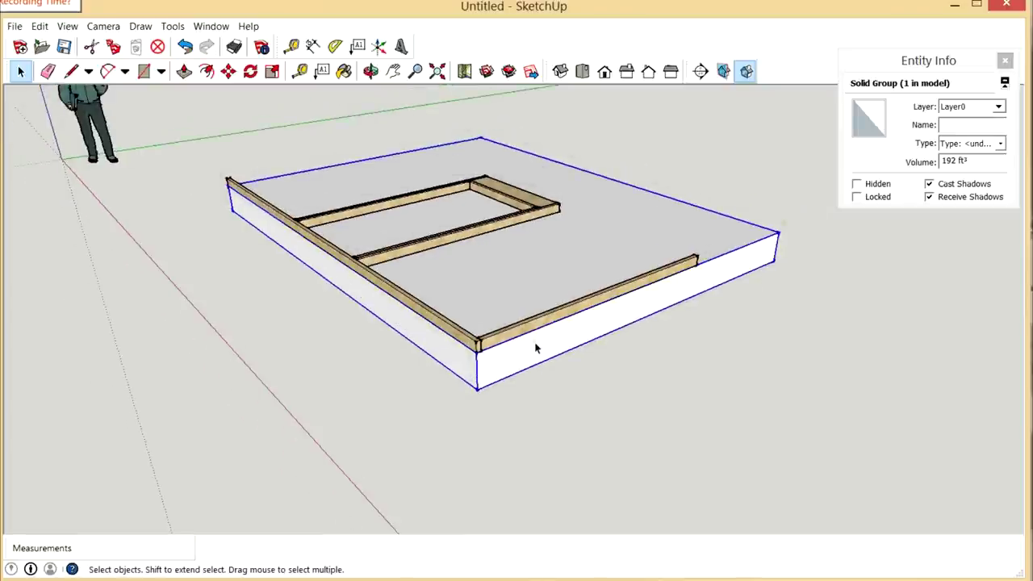
{"action": "scroll", "coordinate": [484, 238], "scroll_direction": "up", "scroll_amount": 4}
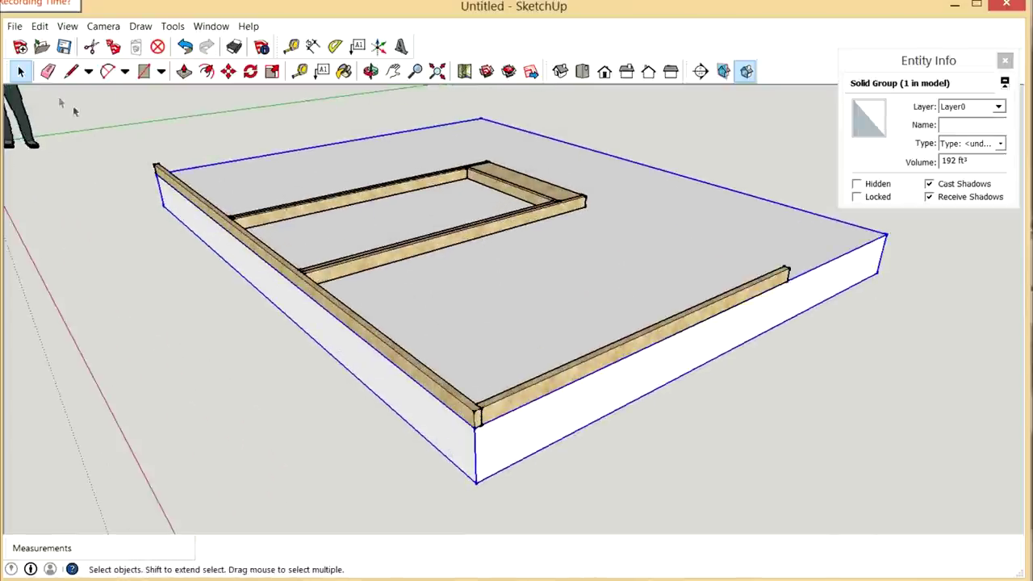
{"action": "left_click", "coordinate": [21, 73]}
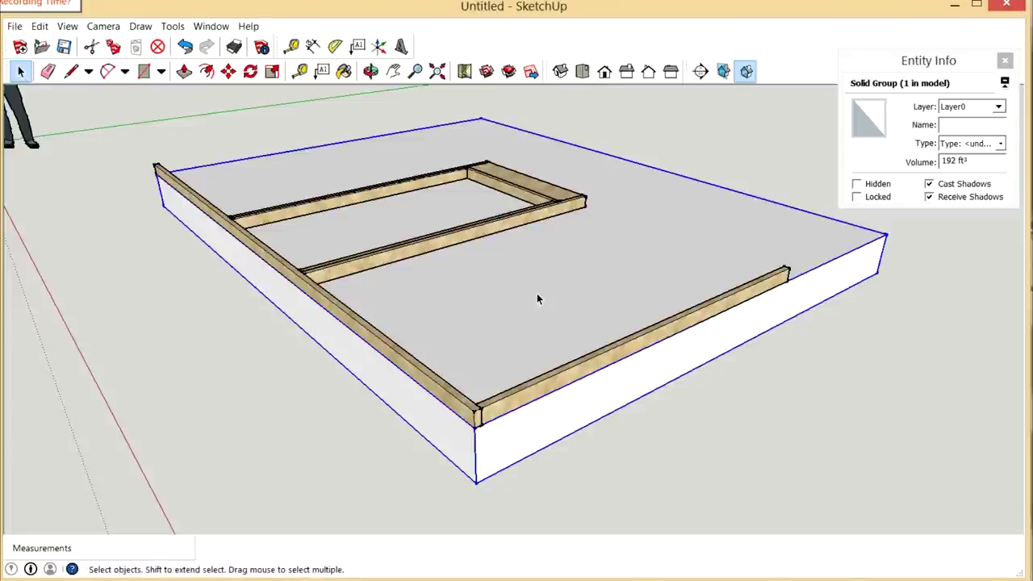
{"action": "scroll", "coordinate": [473, 387], "scroll_direction": "up", "scroll_amount": 4}
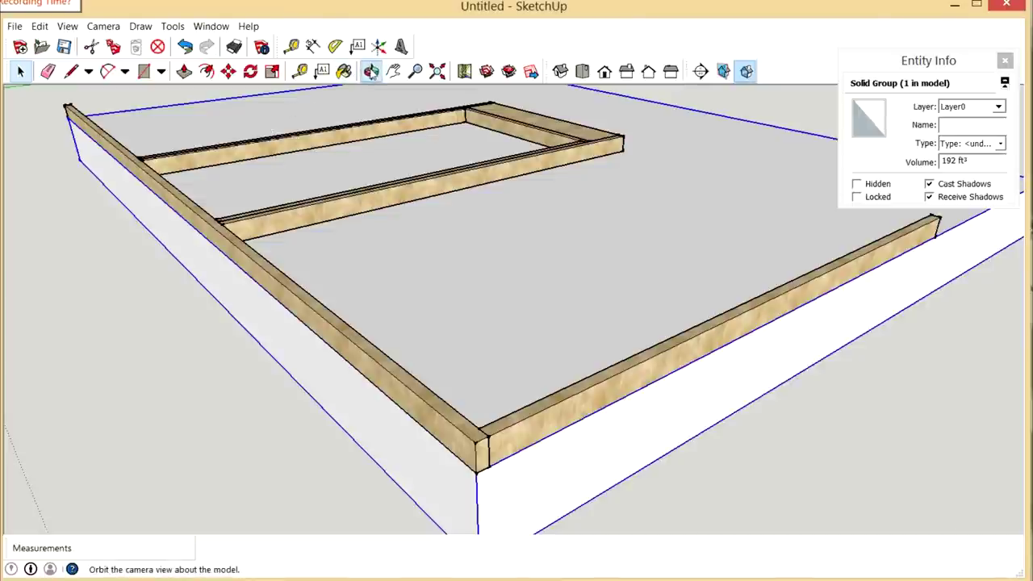
{"action": "left_click", "coordinate": [370, 71]}
{"action": "left_click_drag", "start_coordinate": [463, 258], "coordinate": [548, 398]}
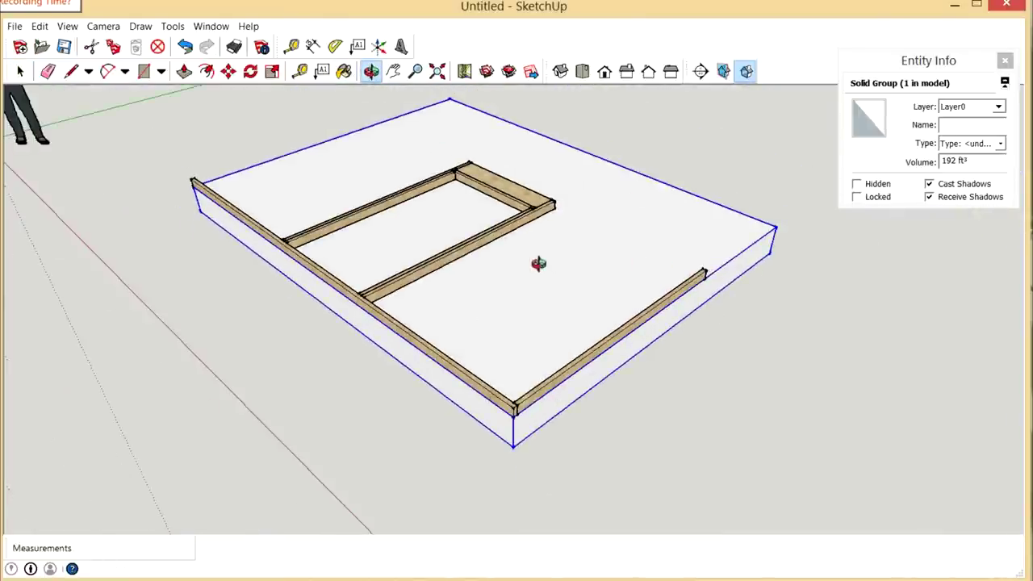
{"action": "left_click_drag", "start_coordinate": [538, 264], "coordinate": [600, 357]}
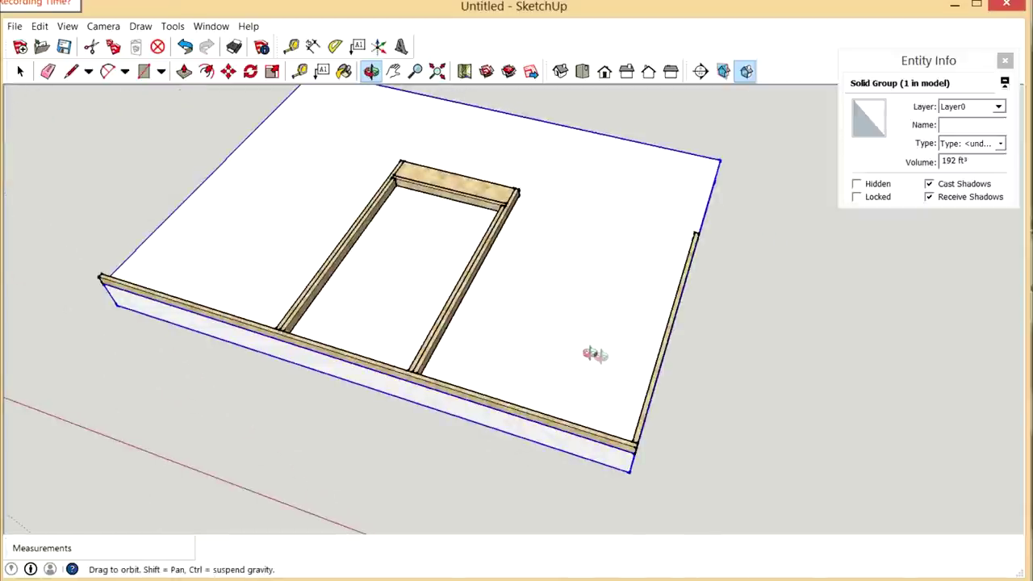
Step: Inspect the door opening's header and doubled side studs from both ends of the frame
{"action": "scroll", "coordinate": [479, 215], "scroll_direction": "up", "scroll_amount": 5}
{"action": "left_click_drag", "start_coordinate": [490, 212], "coordinate": [581, 365]}
{"action": "left_click_drag", "start_coordinate": [550, 413], "coordinate": [154, 337]}
{"action": "scroll", "coordinate": [702, 300], "scroll_direction": "up", "scroll_amount": 3}
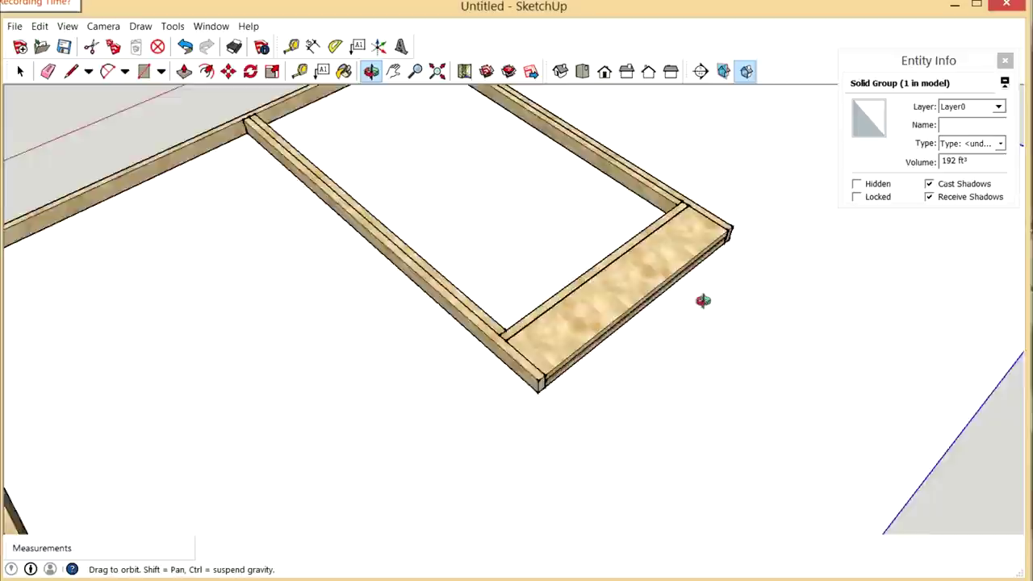
{"action": "scroll", "coordinate": [607, 318], "scroll_direction": "up", "scroll_amount": 2}
{"action": "scroll", "coordinate": [607, 318], "scroll_direction": "up", "scroll_amount": 1}
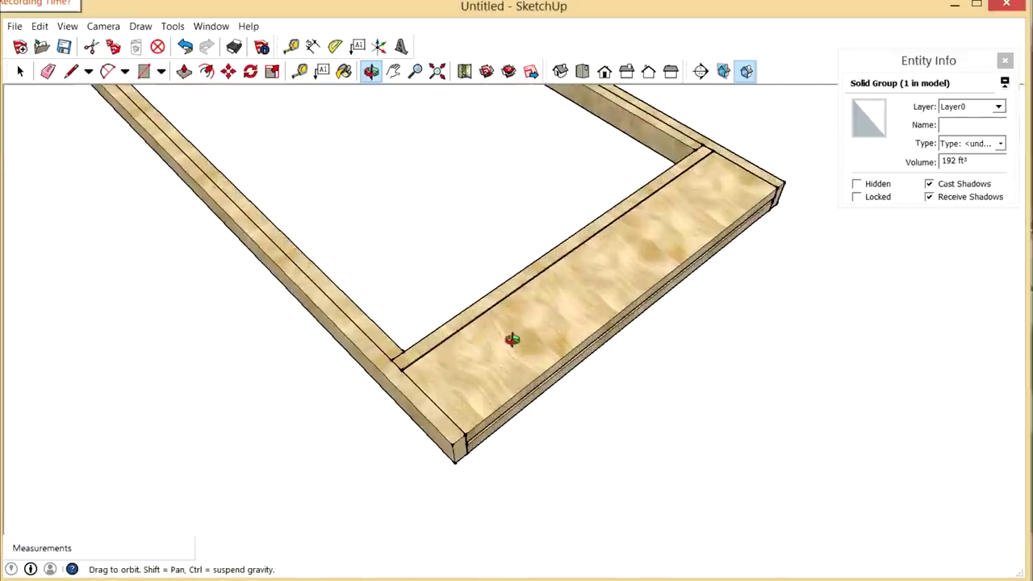
{"action": "left_click_drag", "start_coordinate": [552, 353], "coordinate": [705, 435]}
{"action": "scroll", "coordinate": [663, 428], "scroll_direction": "up", "scroll_amount": 5}
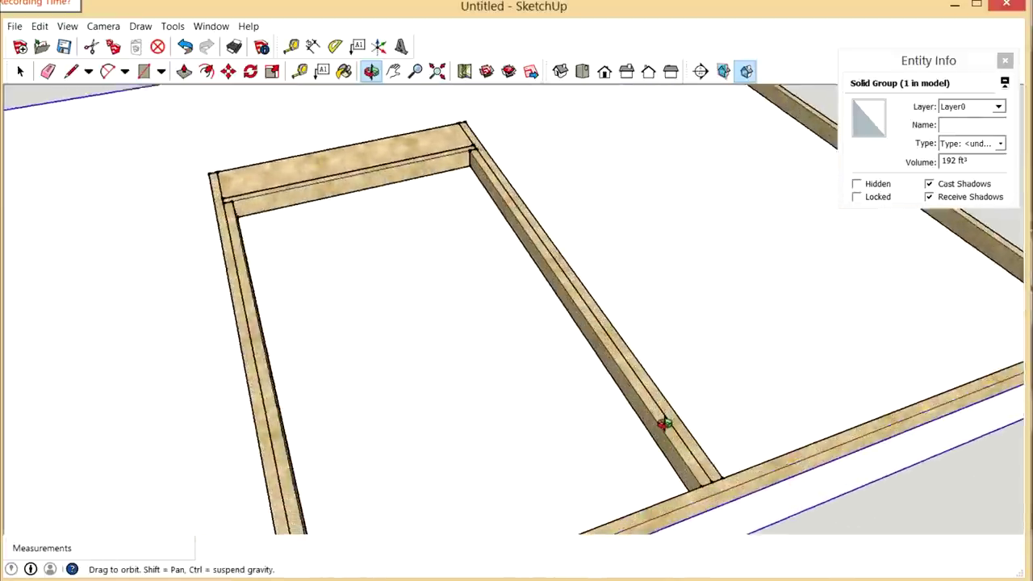
{"action": "left_click_drag", "start_coordinate": [595, 339], "coordinate": [615, 396]}
{"action": "left_click_drag", "start_coordinate": [551, 313], "coordinate": [445, 238]}
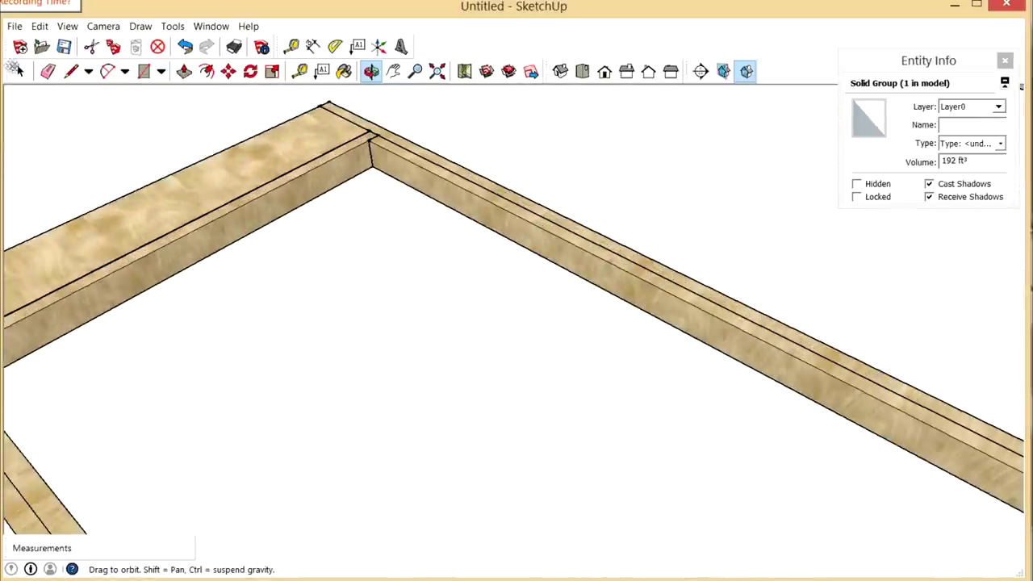
Step: Select the inner stud along one side of the door opening and examine where it meets the header
{"action": "left_click", "coordinate": [20, 71]}
{"action": "scroll", "coordinate": [143, 276], "scroll_direction": "down", "scroll_amount": 1}
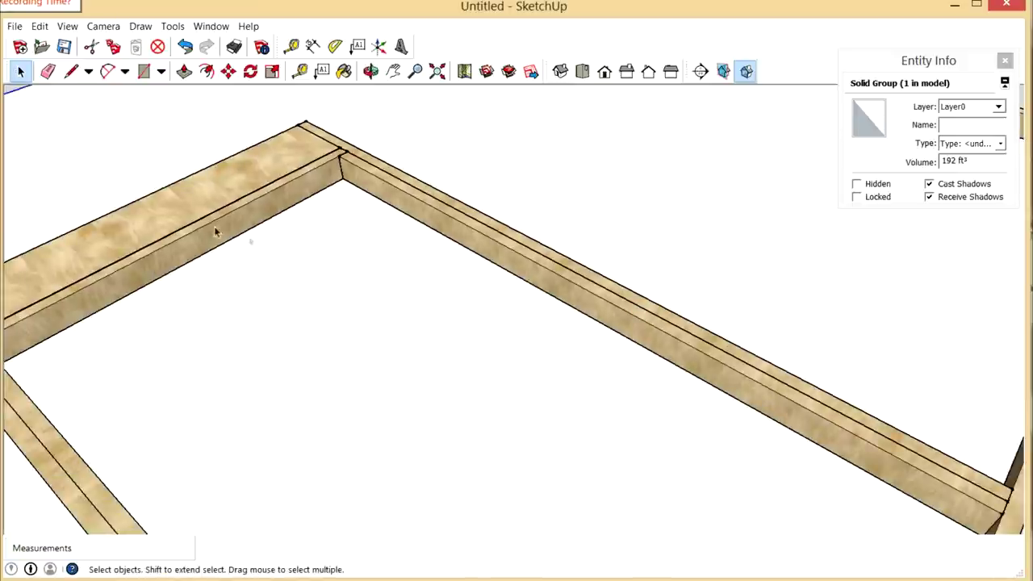
{"action": "scroll", "coordinate": [214, 228], "scroll_direction": "down", "scroll_amount": 1}
{"action": "left_click", "coordinate": [394, 212]}
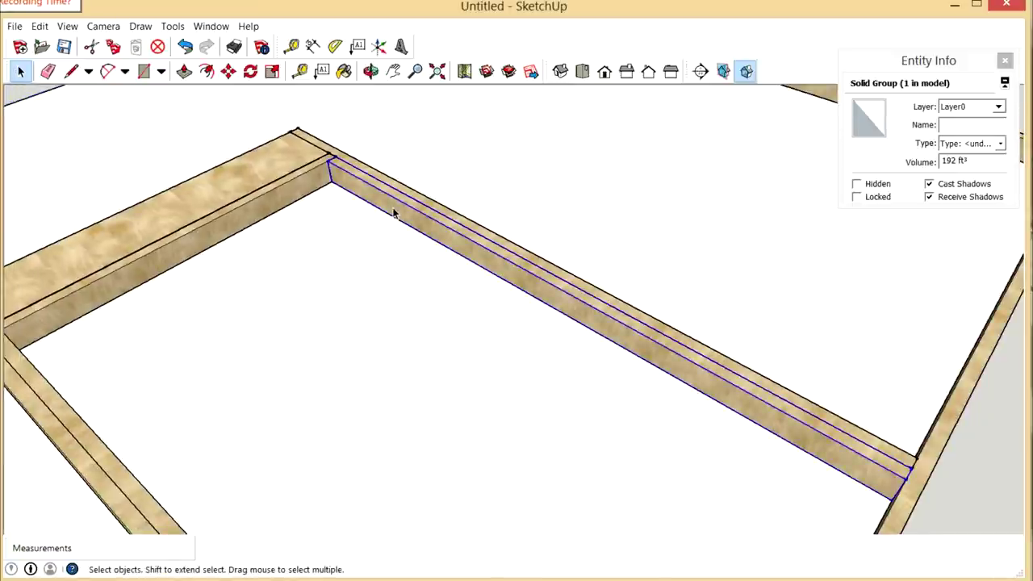
{"action": "scroll", "coordinate": [399, 218], "scroll_direction": "up", "scroll_amount": 3}
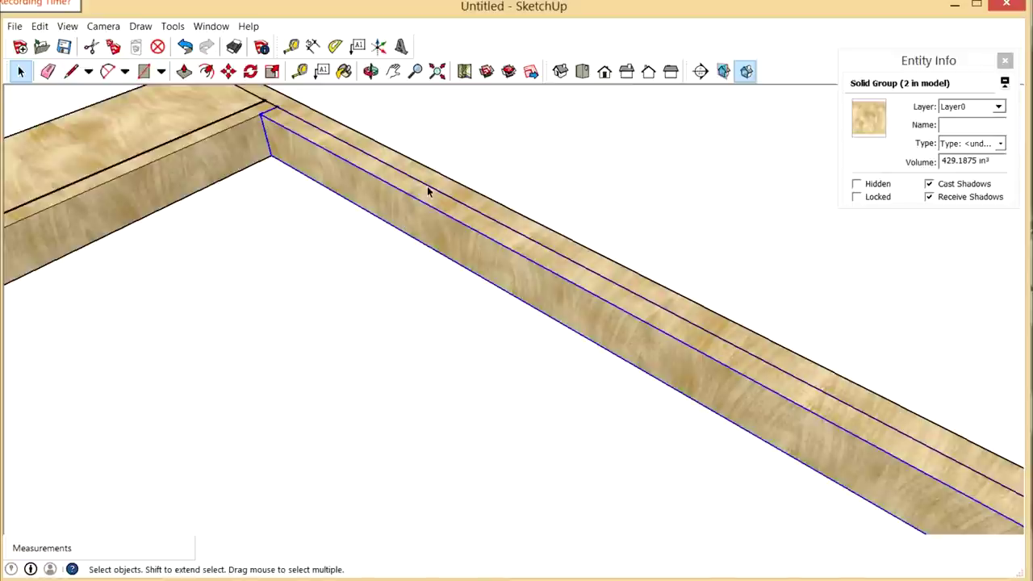
{"action": "scroll", "coordinate": [404, 258], "scroll_direction": "down", "scroll_amount": 1}
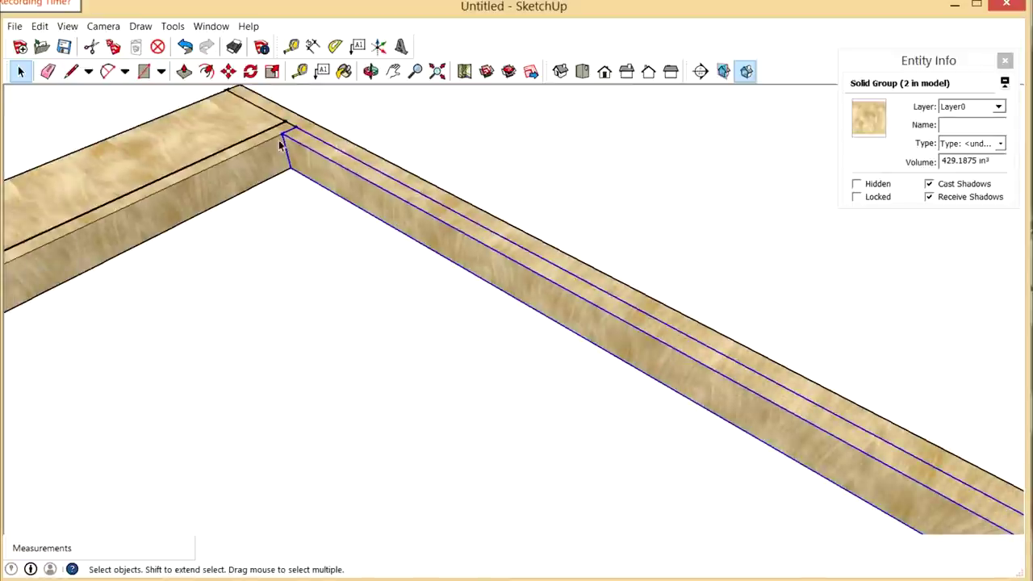
{"action": "scroll", "coordinate": [401, 254], "scroll_direction": "down", "scroll_amount": 1}
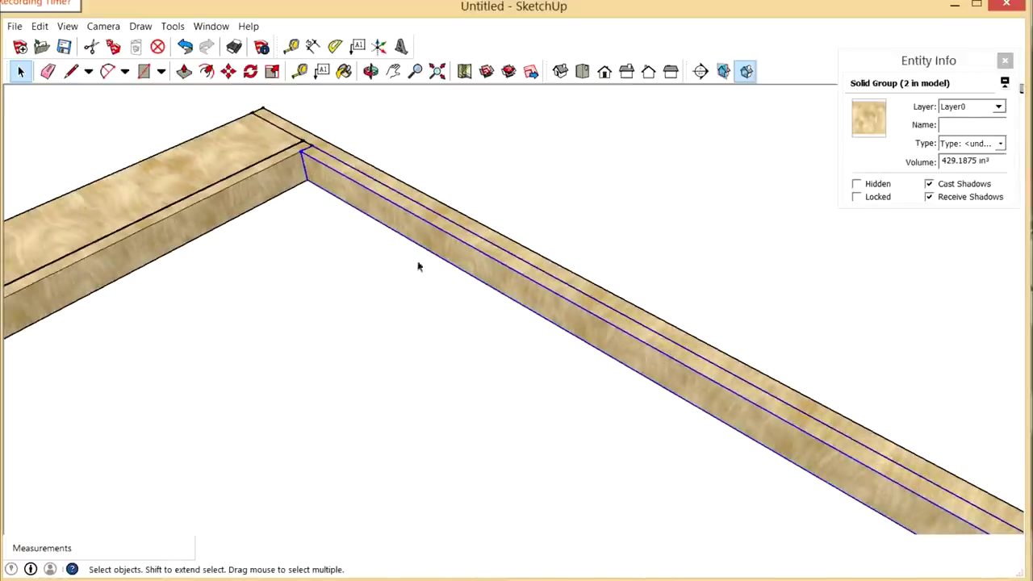
{"action": "scroll", "coordinate": [418, 266], "scroll_direction": "down", "scroll_amount": 1}
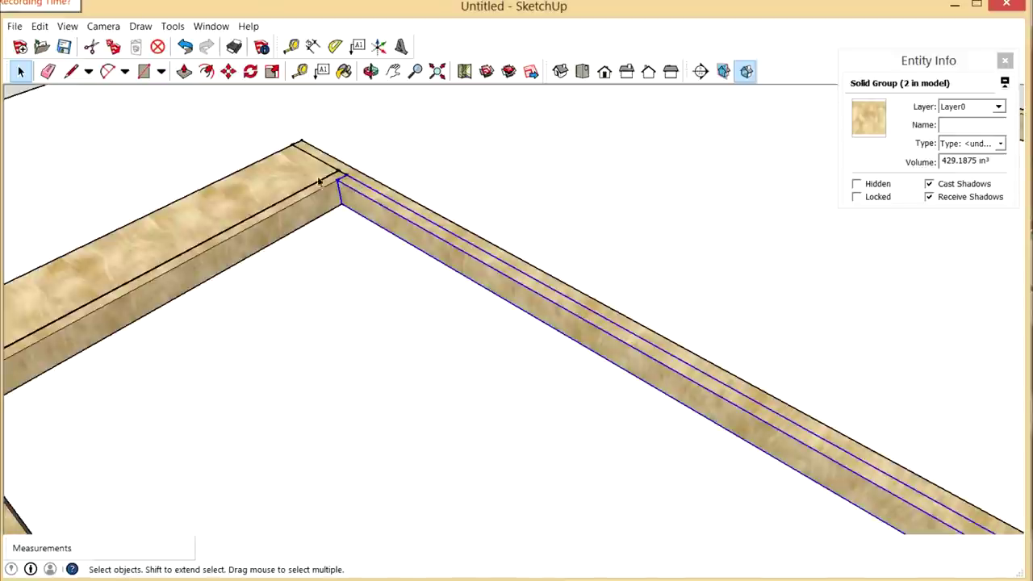
{"action": "scroll", "coordinate": [328, 190], "scroll_direction": "down", "scroll_amount": 2}
{"action": "scroll", "coordinate": [304, 215], "scroll_direction": "up", "scroll_amount": 3}
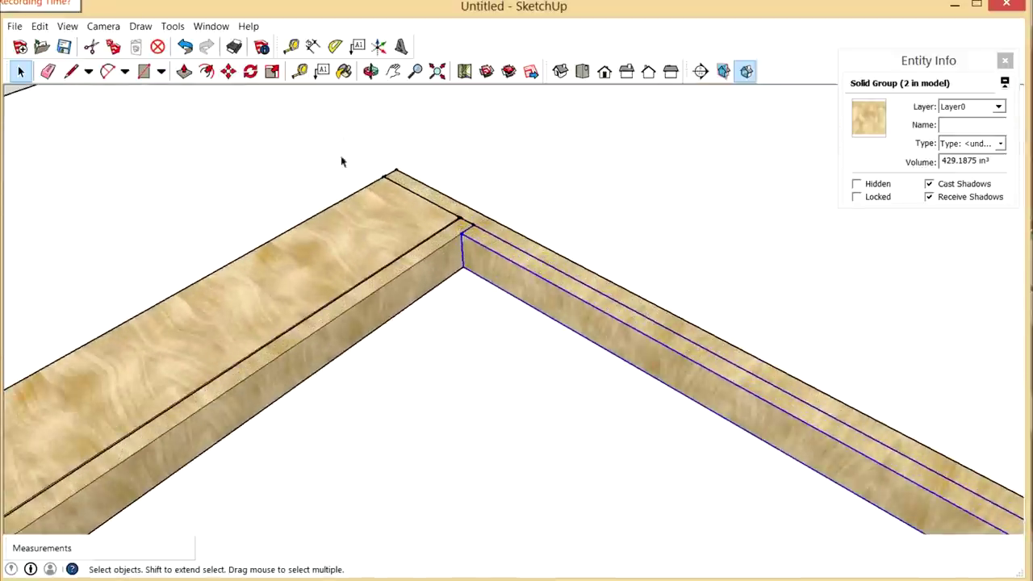
Step: Examine the header's layered build-up from its outer edge and from the inside of the opening
{"action": "left_click", "coordinate": [367, 71]}
{"action": "left_click_drag", "start_coordinate": [376, 275], "coordinate": [524, 196]}
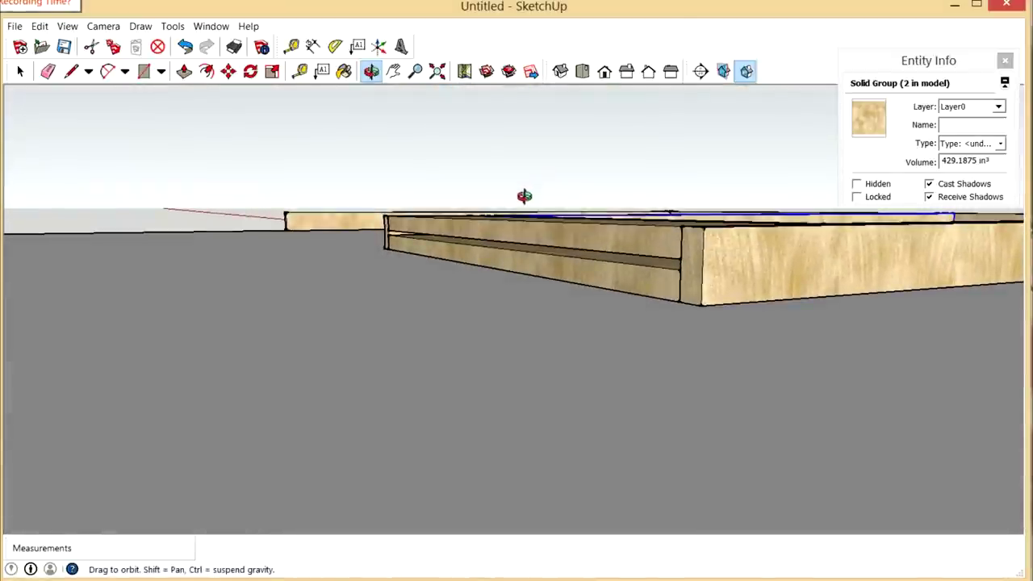
{"action": "scroll", "coordinate": [568, 262], "scroll_direction": "up", "scroll_amount": 3}
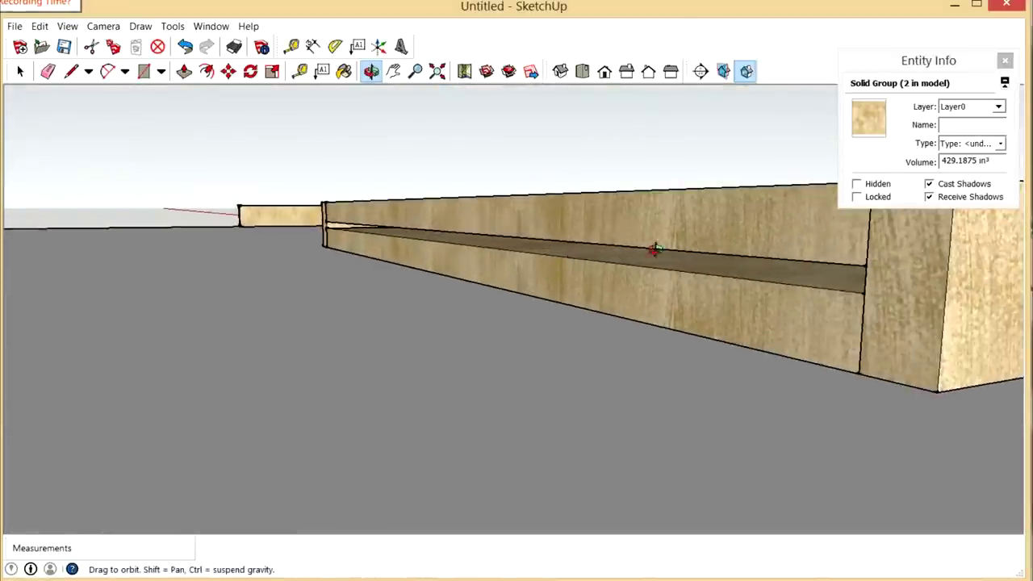
{"action": "left_click_drag", "start_coordinate": [652, 250], "coordinate": [511, 439]}
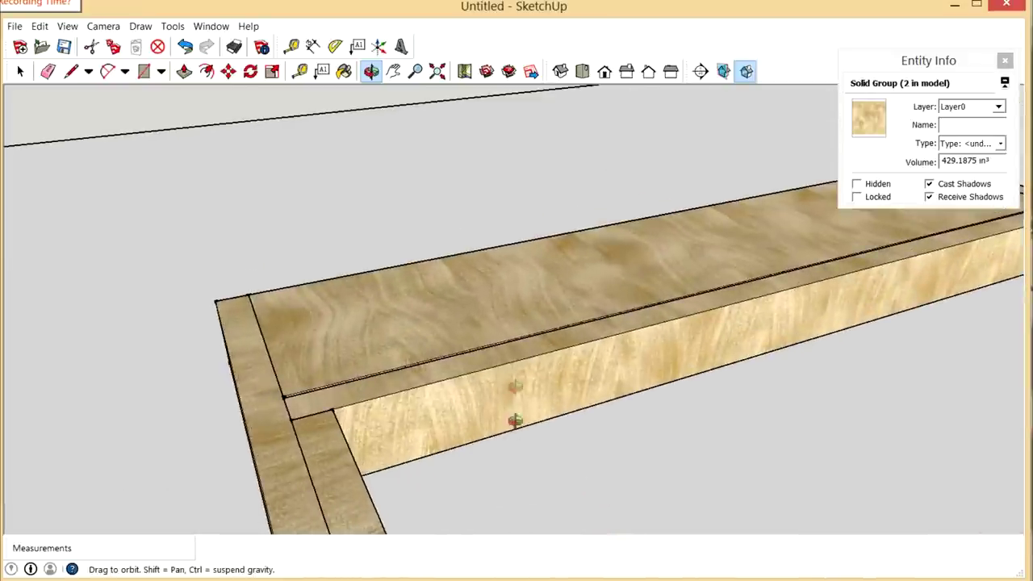
{"action": "mouse_move", "coordinate": [602, 379]}
{"action": "left_mouse_down"}
{"action": "mouse_move", "coordinate": [261, 330]}
{"action": "mouse_move", "coordinate": [560, 408]}
{"action": "mouse_move", "coordinate": [440, 410]}
{"action": "mouse_move", "coordinate": [604, 396]}
{"action": "mouse_move", "coordinate": [600, 381]}
{"action": "left_mouse_up"}
{"action": "scroll", "coordinate": [441, 410], "scroll_direction": "down", "scroll_amount": 3}
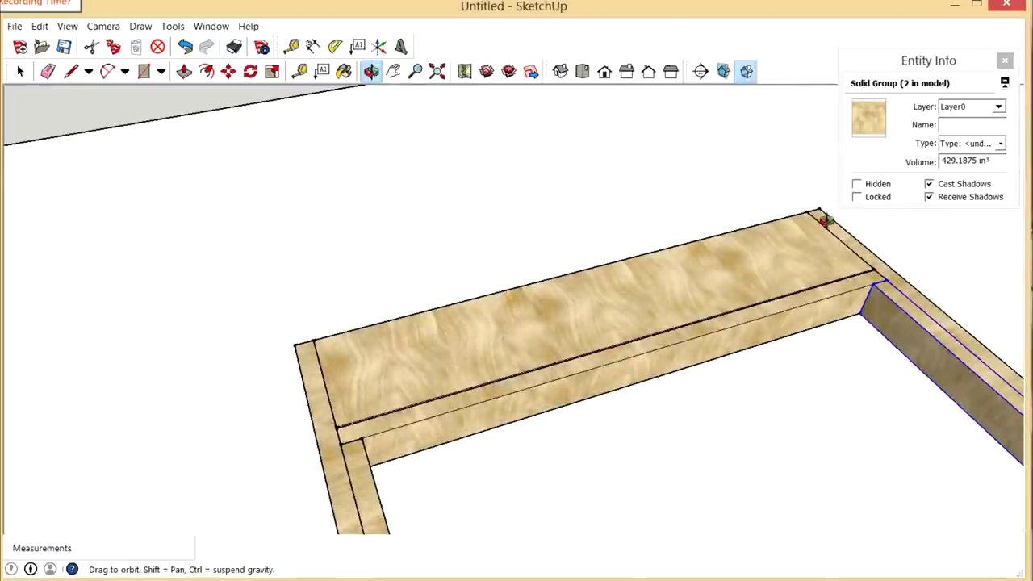
{"action": "scroll", "coordinate": [476, 341], "scroll_direction": "down", "scroll_amount": 3}
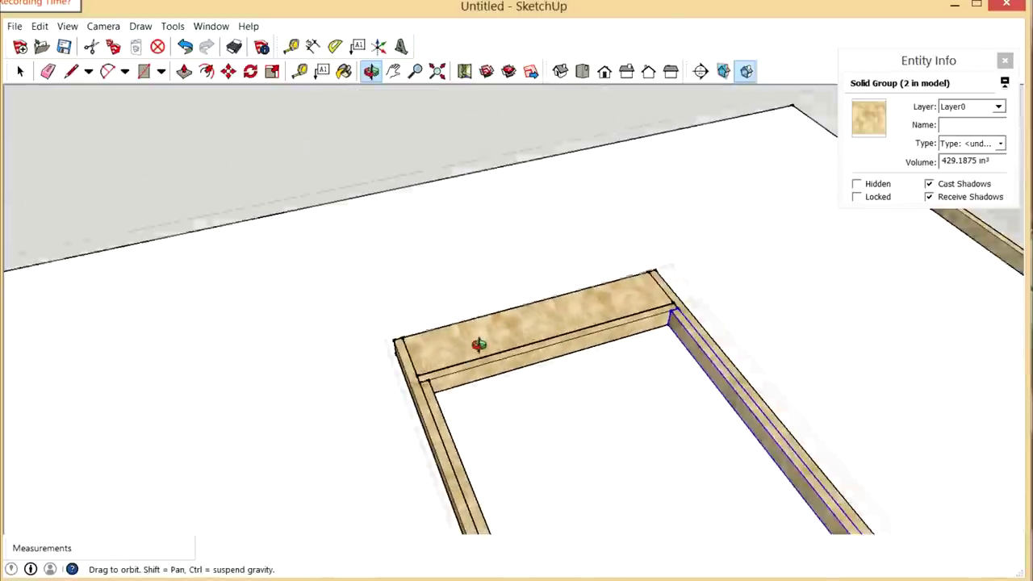
Step: Review how the header rests on the inner studs and sits between the full-length outer studs
{"action": "left_click_drag", "start_coordinate": [668, 357], "coordinate": [565, 357]}
{"action": "scroll", "coordinate": [618, 358], "scroll_direction": "down", "scroll_amount": 3}
{"action": "scroll", "coordinate": [680, 418], "scroll_direction": "up", "scroll_amount": 2}
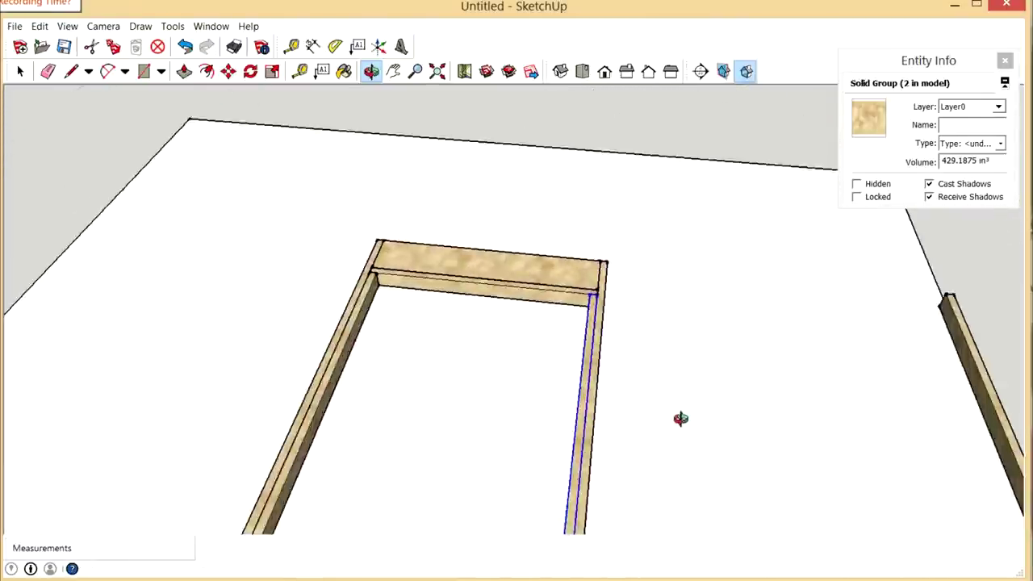
{"action": "scroll", "coordinate": [570, 309], "scroll_direction": "up", "scroll_amount": 2}
{"action": "left_click_drag", "start_coordinate": [575, 259], "coordinate": [749, 317]}
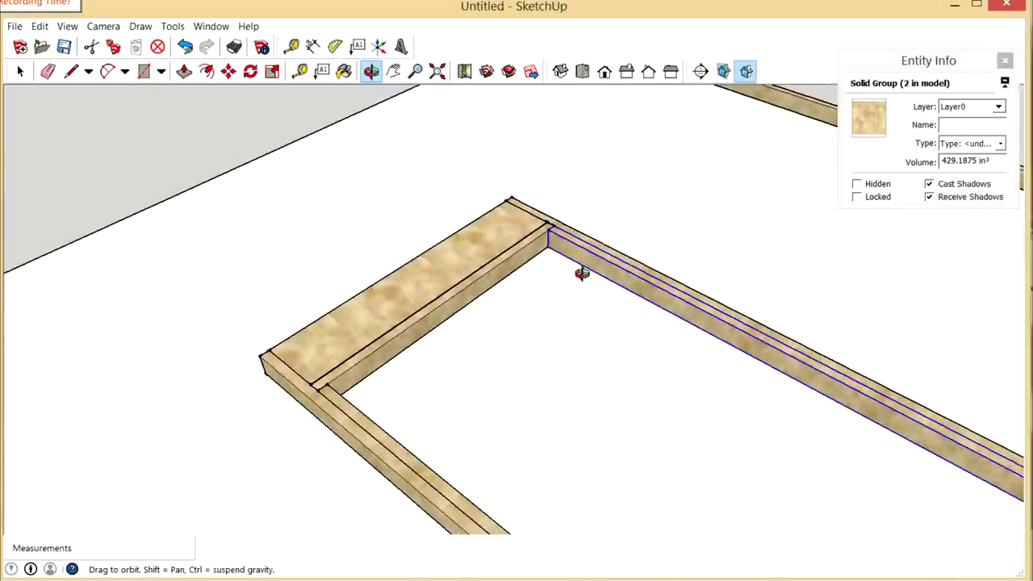
{"action": "scroll", "coordinate": [557, 266], "scroll_direction": "down", "scroll_amount": 3}
{"action": "scroll", "coordinate": [678, 323], "scroll_direction": "up", "scroll_amount": 3}
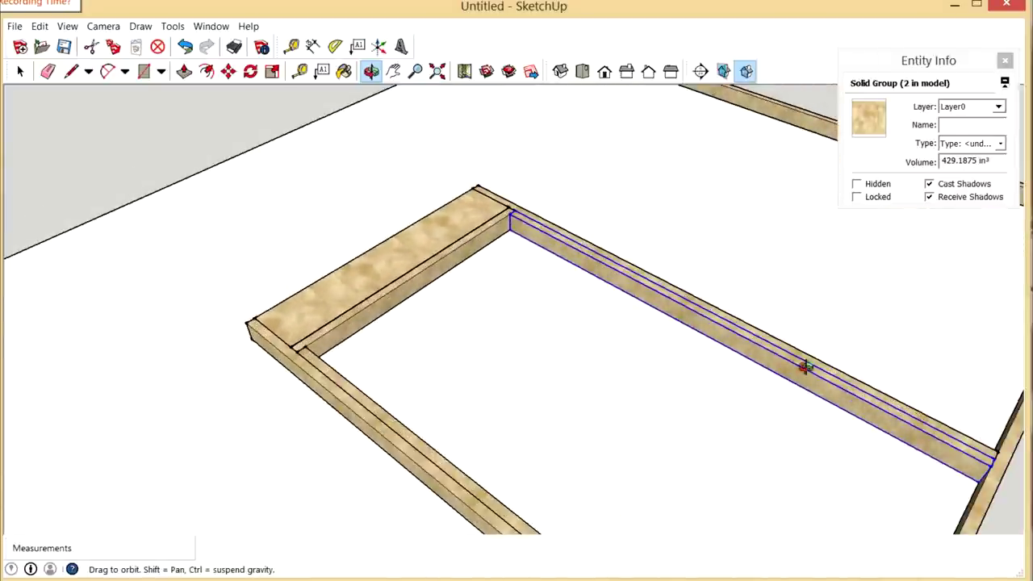
{"action": "scroll", "coordinate": [516, 255], "scroll_direction": "down", "scroll_amount": 2}
{"action": "scroll", "coordinate": [507, 256], "scroll_direction": "up", "scroll_amount": 1}
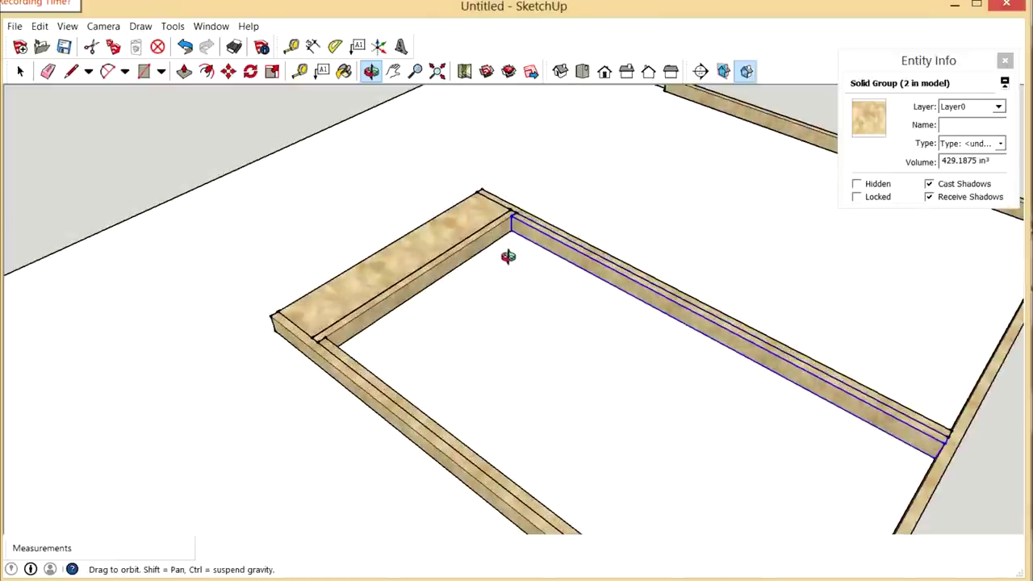
{"action": "scroll", "coordinate": [516, 230], "scroll_direction": "up", "scroll_amount": 2}
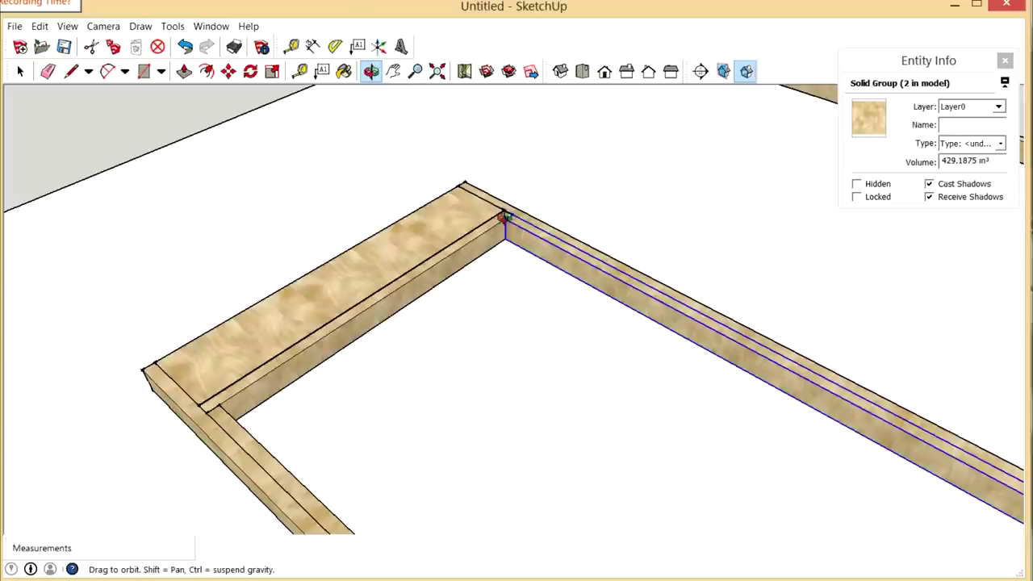
{"action": "left_click_drag", "start_coordinate": [545, 260], "coordinate": [545, 265]}
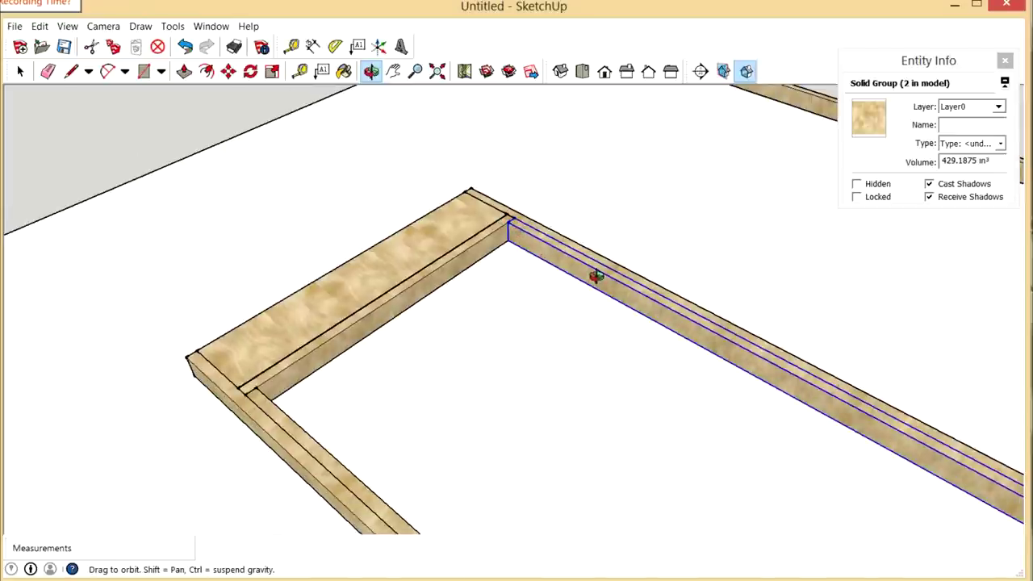
Step: Examine the full length of the selected inner door stud and the frame's overall layout on the slab
{"action": "scroll", "coordinate": [396, 278], "scroll_direction": "down", "scroll_amount": 2}
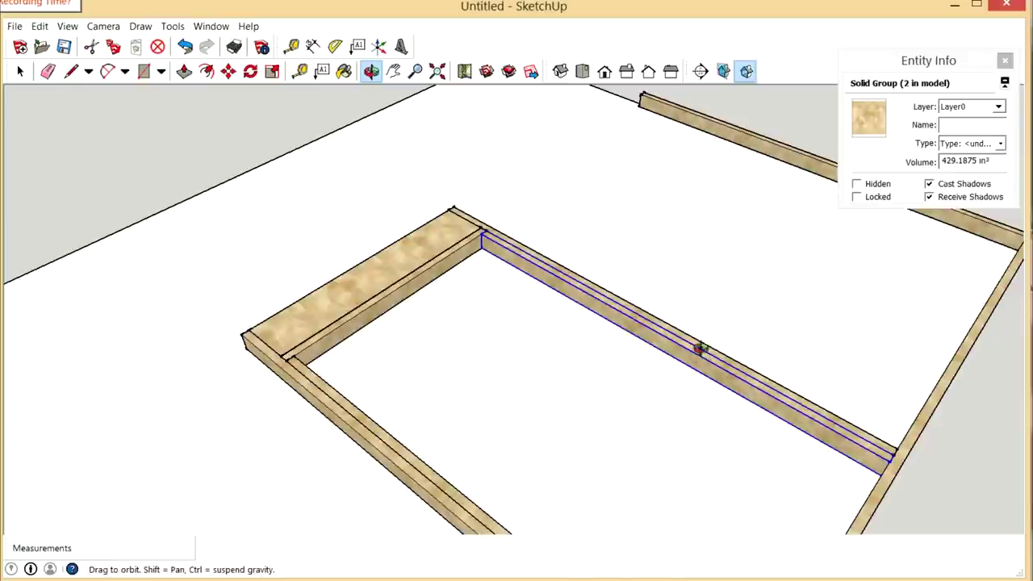
{"action": "left_click_drag", "start_coordinate": [561, 312], "coordinate": [409, 233]}
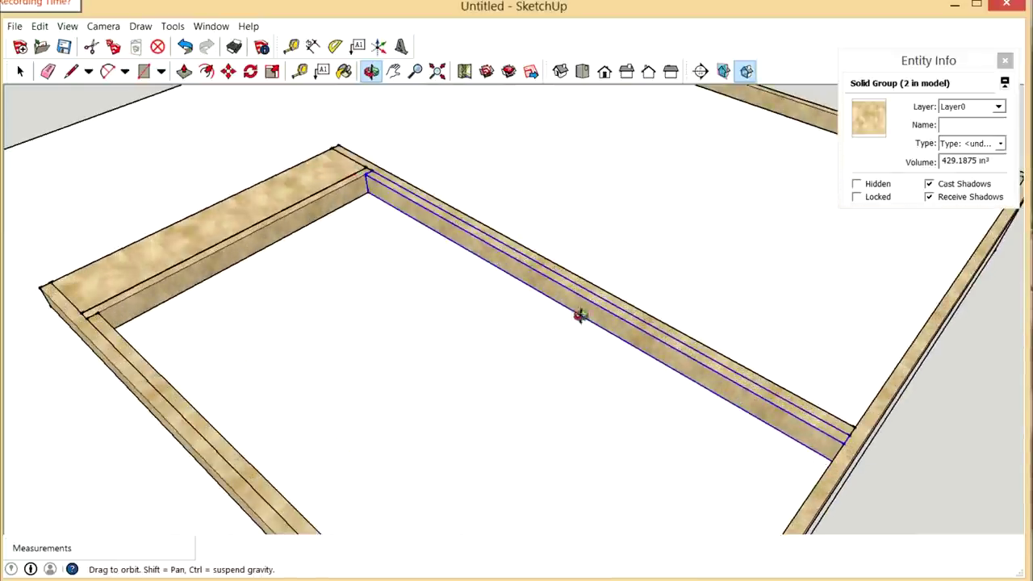
{"action": "left_click_drag", "start_coordinate": [579, 315], "coordinate": [623, 369]}
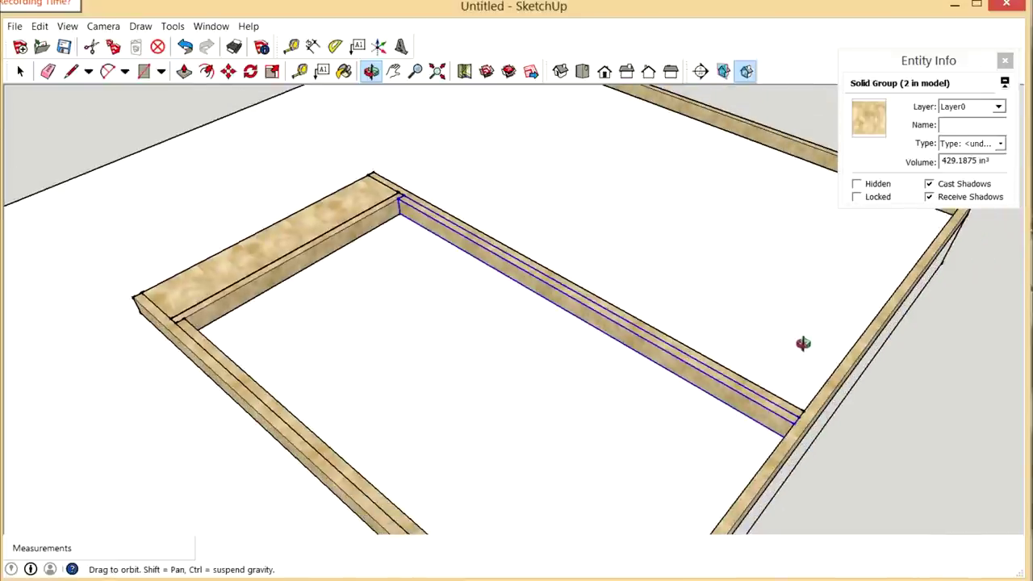
{"action": "left_click_drag", "start_coordinate": [803, 343], "coordinate": [498, 399]}
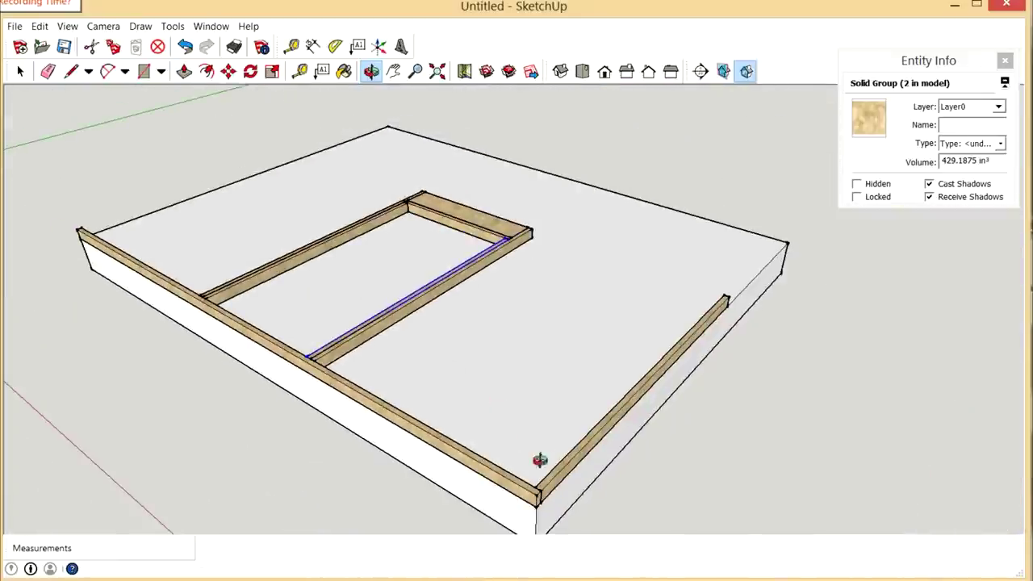
{"action": "left_click_drag", "start_coordinate": [548, 443], "coordinate": [730, 428]}
{"action": "left_click_drag", "start_coordinate": [595, 388], "coordinate": [439, 334]}
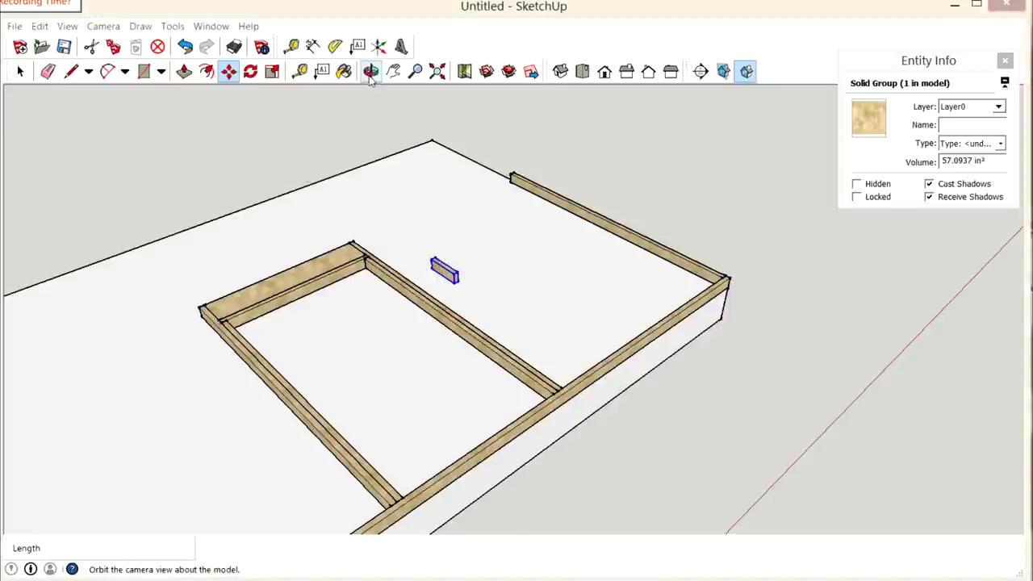
Step: Move the loose short block to the inner corner where the door header meets the inner stud
{"action": "left_click", "coordinate": [370, 71]}
{"action": "left_click_drag", "start_coordinate": [339, 266], "coordinate": [476, 340]}
{"action": "scroll", "coordinate": [379, 305], "scroll_direction": "up", "scroll_amount": 3}
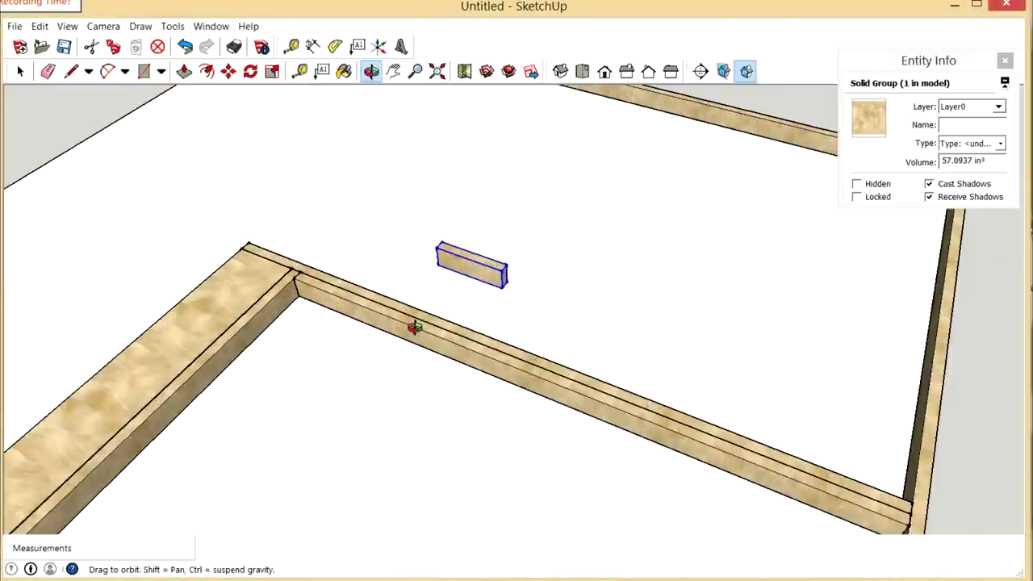
{"action": "left_click_drag", "start_coordinate": [520, 363], "coordinate": [685, 421]}
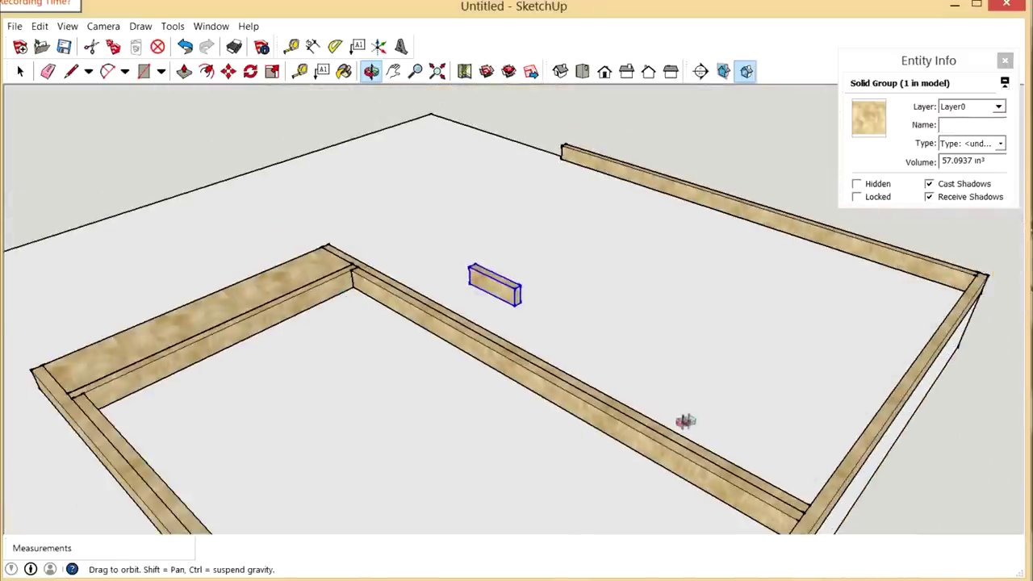
{"action": "left_click_drag", "start_coordinate": [426, 337], "coordinate": [492, 284]}
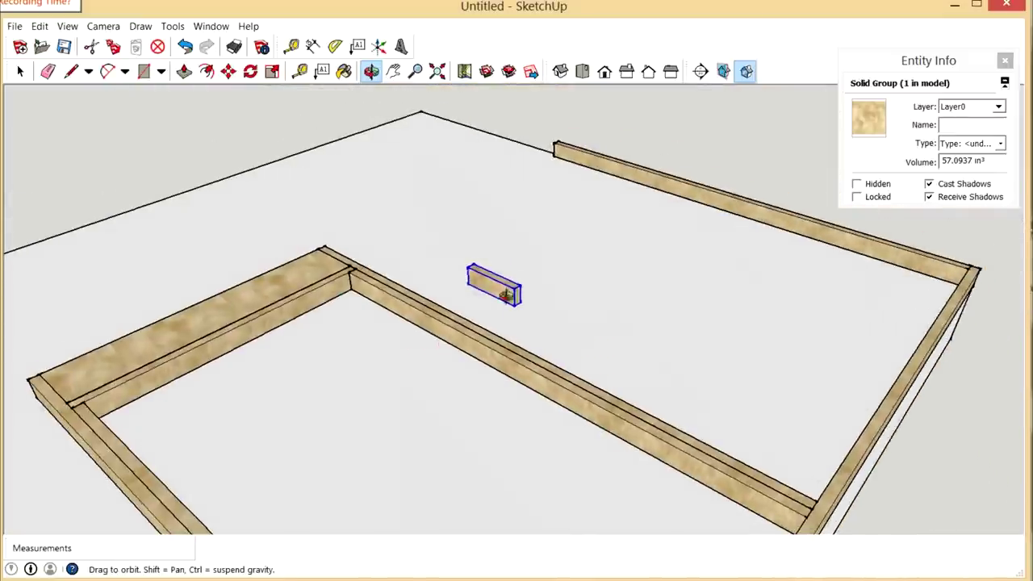
{"action": "scroll", "coordinate": [510, 287], "scroll_direction": "up", "scroll_amount": 5}
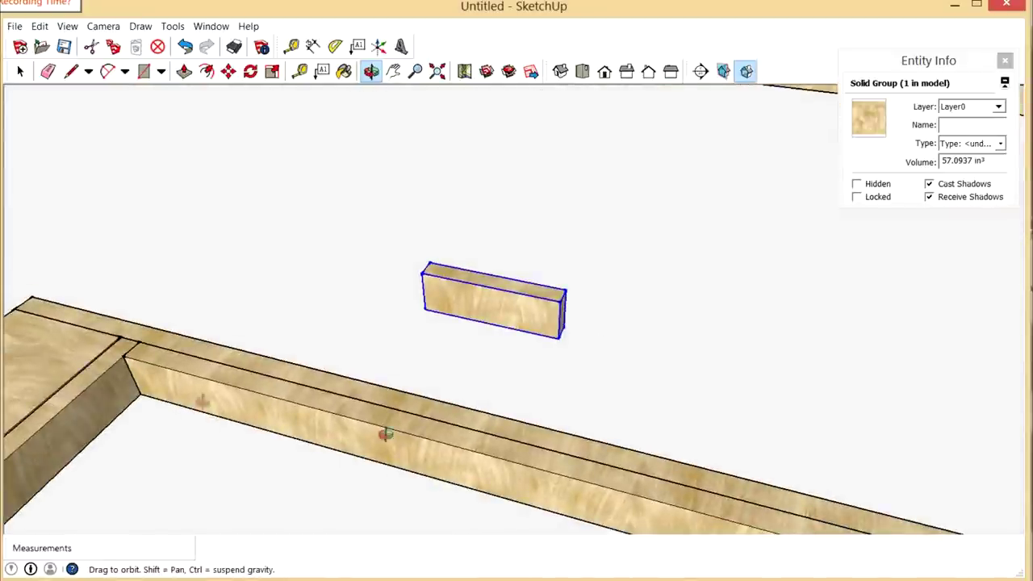
{"action": "left_click", "coordinate": [228, 71]}
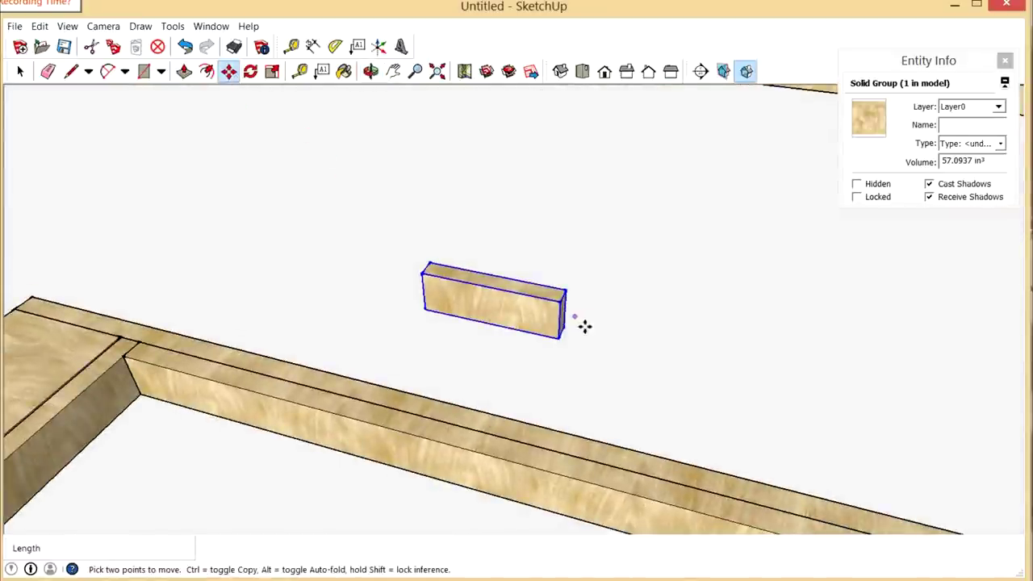
{"action": "left_click", "coordinate": [574, 304]}
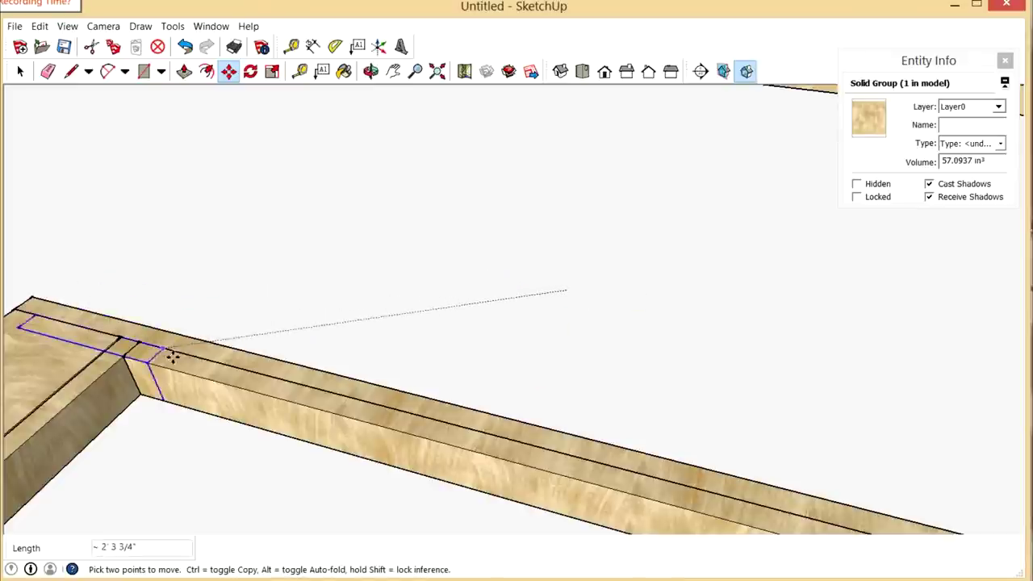
{"action": "left_click", "coordinate": [145, 349]}
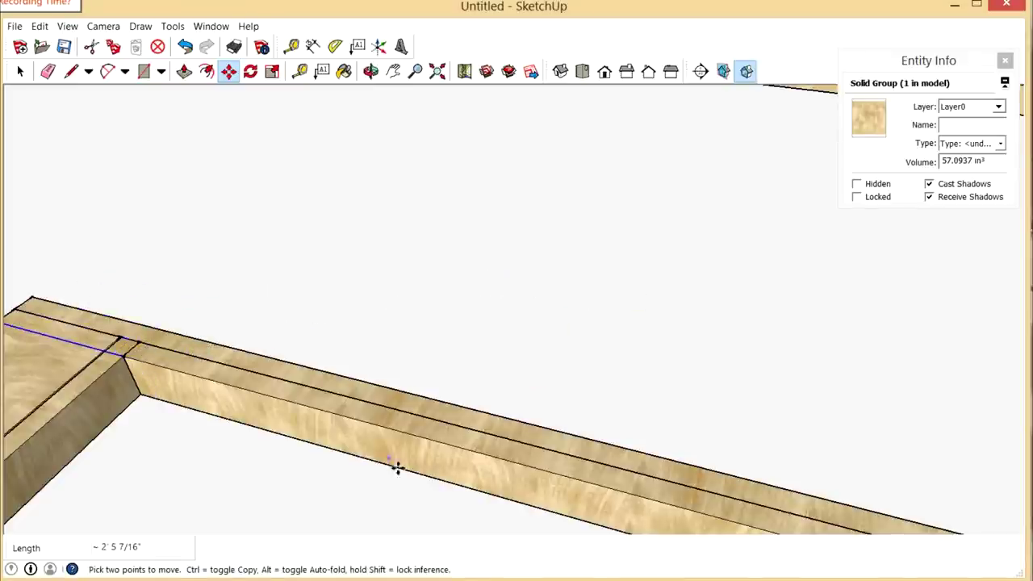
{"action": "middle_click_drag", "start_coordinate": [396, 468], "coordinate": [206, 411]}
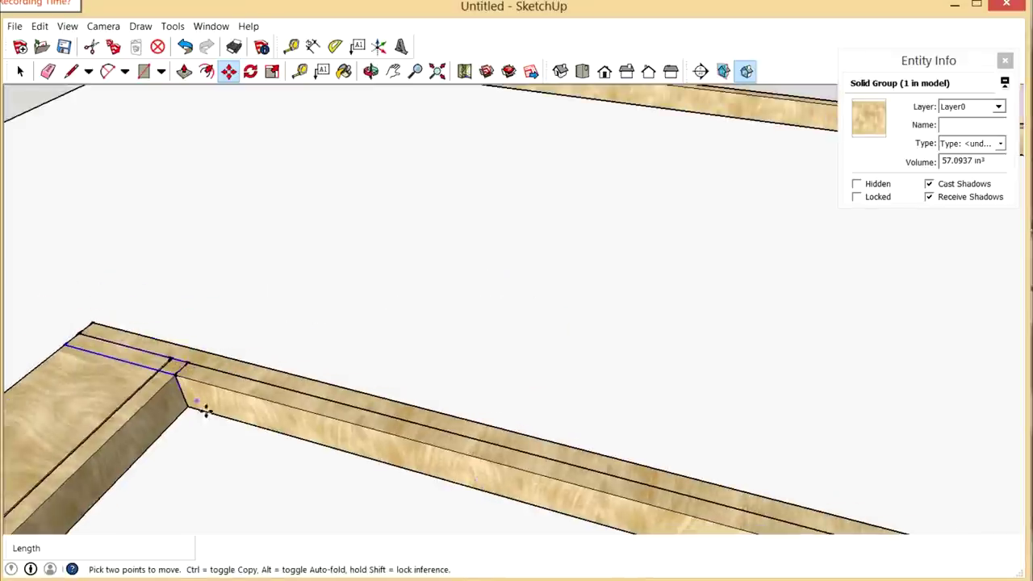
Step: Move the short block to the slab corner, seated against the end stud's inner face and the plate
{"action": "left_click", "coordinate": [194, 369]}
{"action": "scroll", "coordinate": [218, 266], "scroll_direction": "down", "scroll_amount": 4}
{"action": "scroll", "coordinate": [193, 274], "scroll_direction": "down", "scroll_amount": 1}
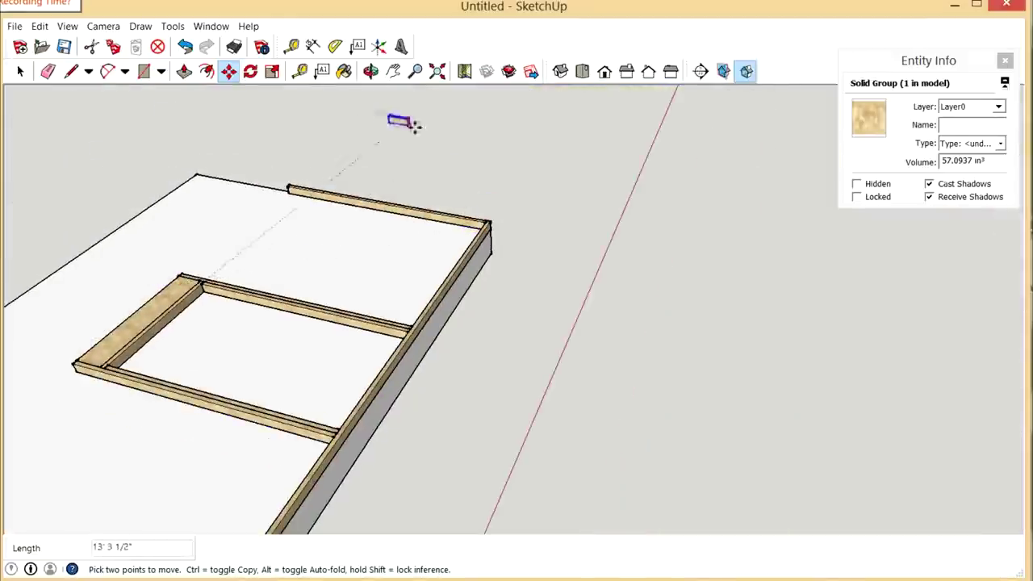
{"action": "left_click", "coordinate": [371, 73]}
{"action": "scroll", "coordinate": [449, 288], "scroll_direction": "up", "scroll_amount": 6}
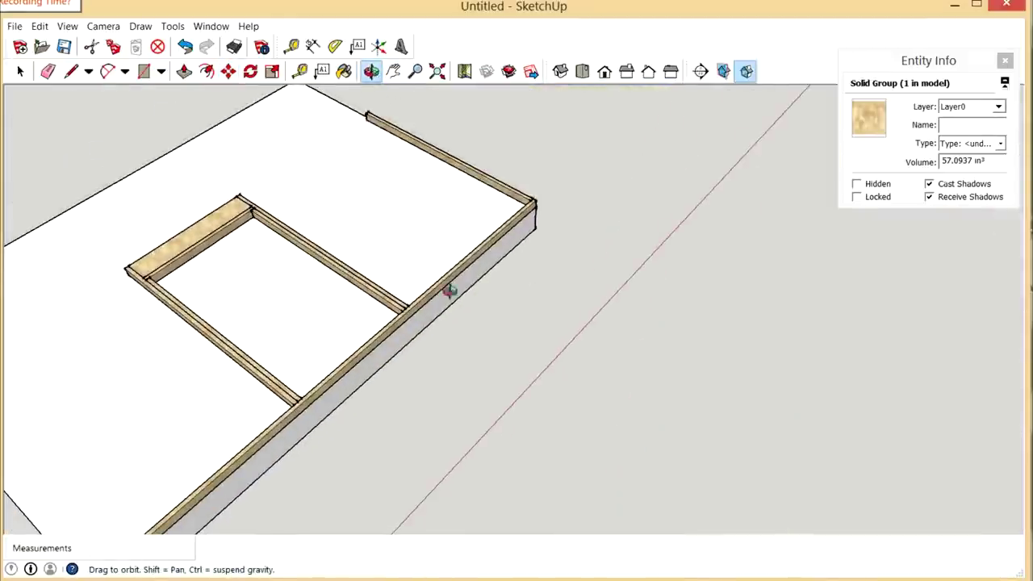
{"action": "scroll", "coordinate": [538, 195], "scroll_direction": "up", "scroll_amount": 8}
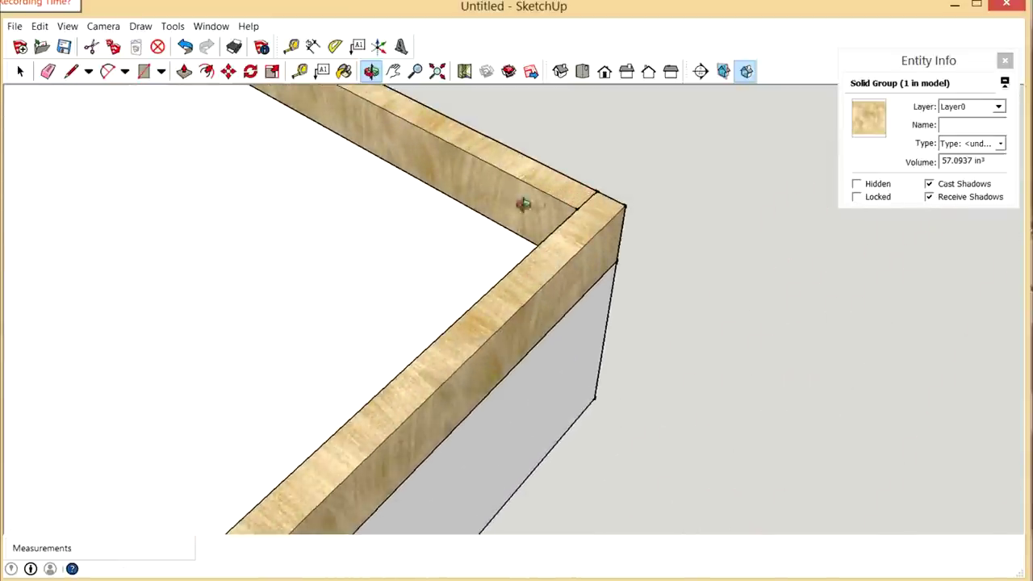
{"action": "right_click", "coordinate": [522, 204]}
{"action": "left_click", "coordinate": [558, 206]}
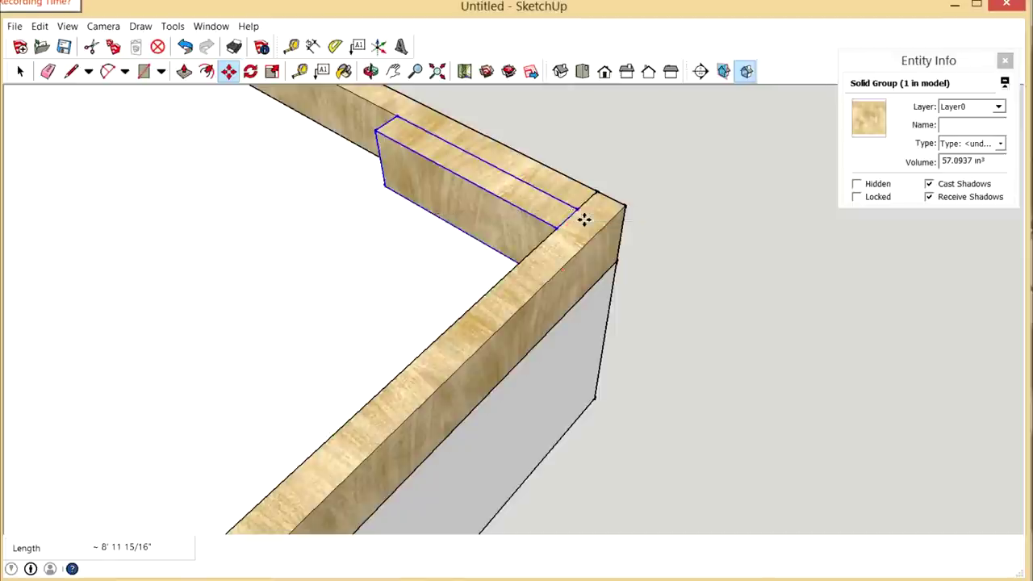
{"action": "left_click", "coordinate": [583, 219]}
{"action": "scroll", "coordinate": [560, 300], "scroll_direction": "down", "scroll_amount": 8}
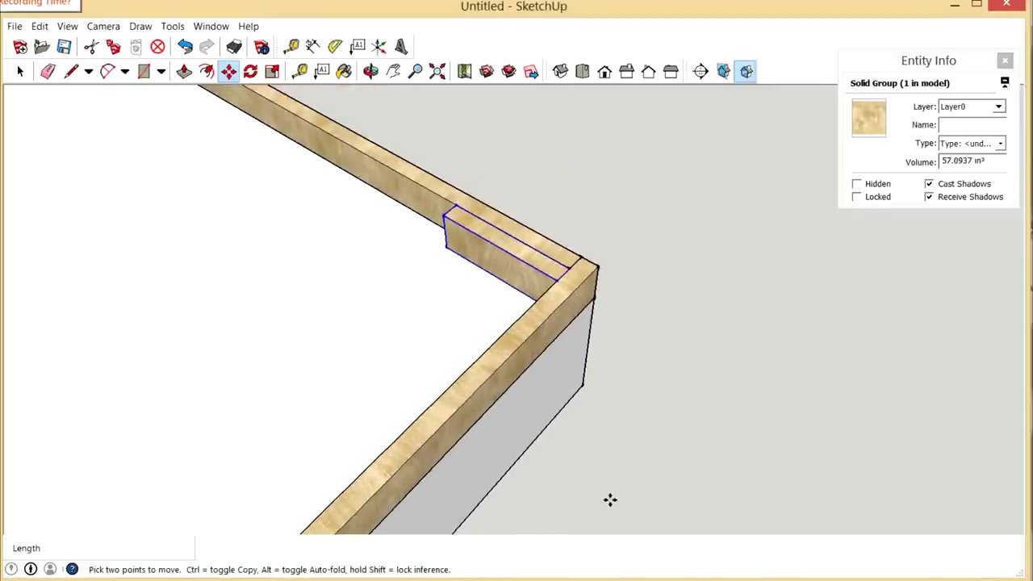
{"action": "scroll", "coordinate": [484, 325], "scroll_direction": "down", "scroll_amount": 3}
Step: Copy the short block from the plate corner to the opposite free end of the end stud
{"action": "left_click", "coordinate": [371, 71]}
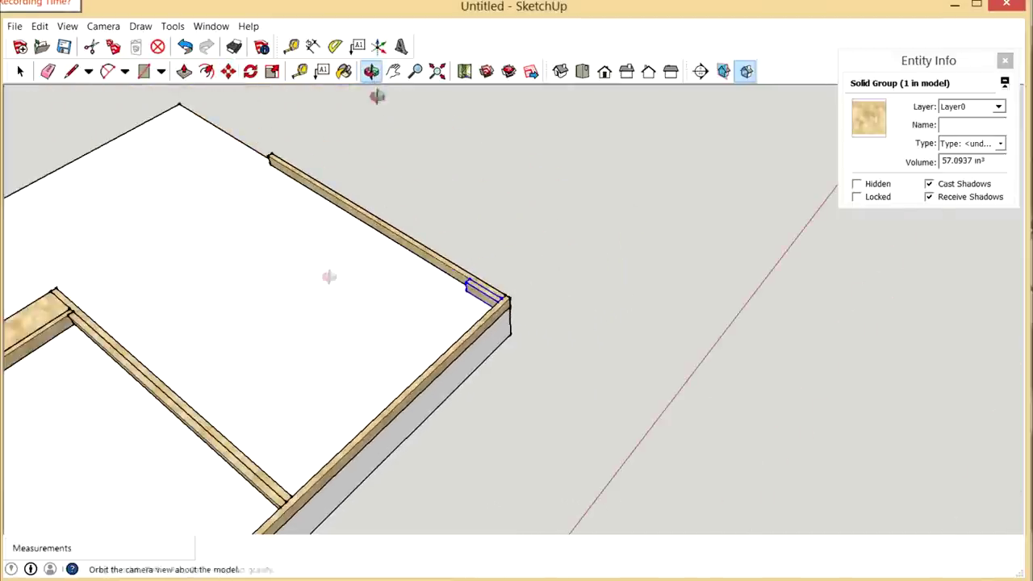
{"action": "left_click_drag", "start_coordinate": [329, 277], "coordinate": [345, 447]}
{"action": "left_click", "coordinate": [20, 71]}
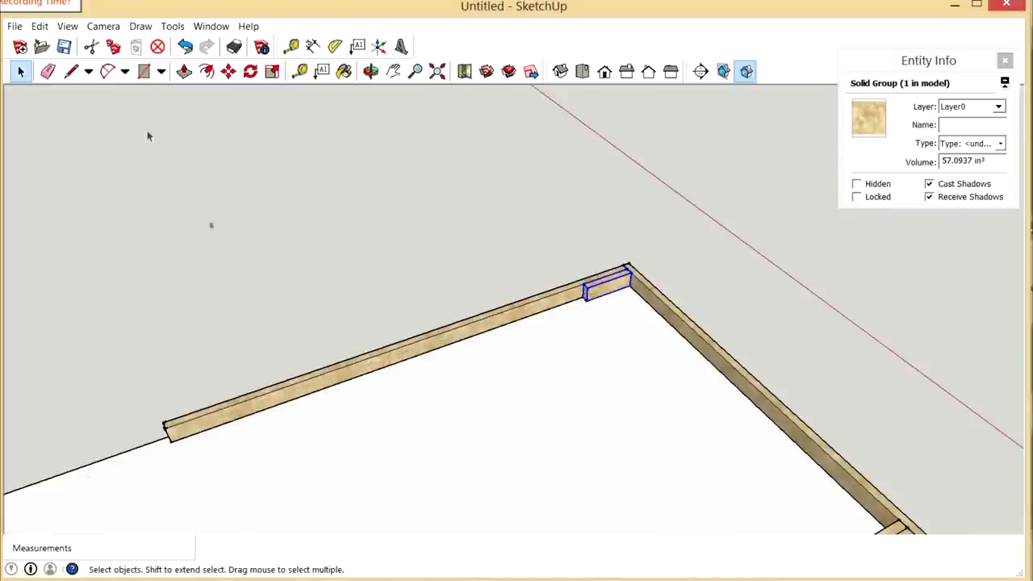
{"action": "left_click", "coordinate": [416, 352]}
{"action": "scroll", "coordinate": [384, 364], "scroll_direction": "up", "scroll_amount": 2}
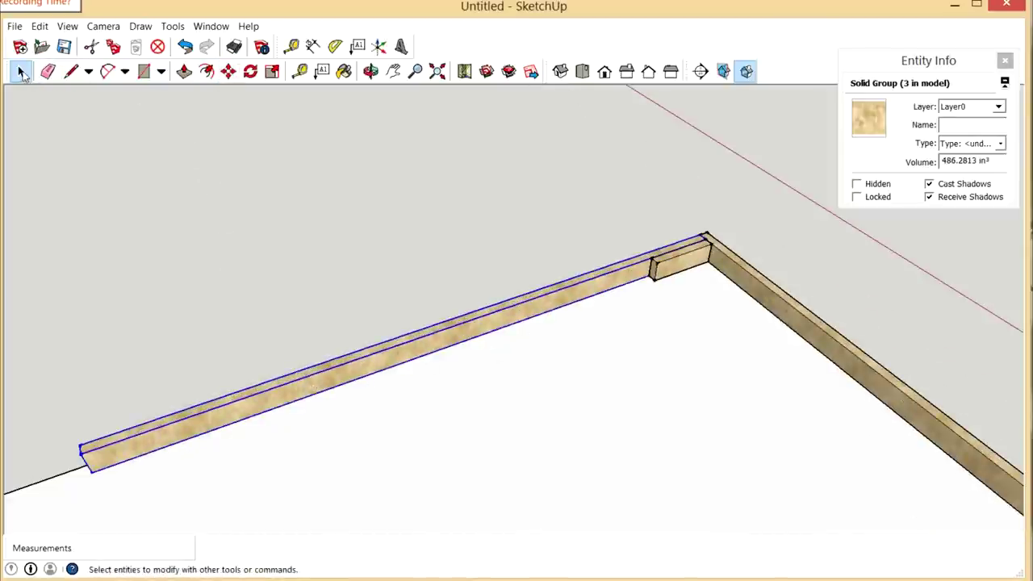
{"action": "left_click", "coordinate": [670, 276]}
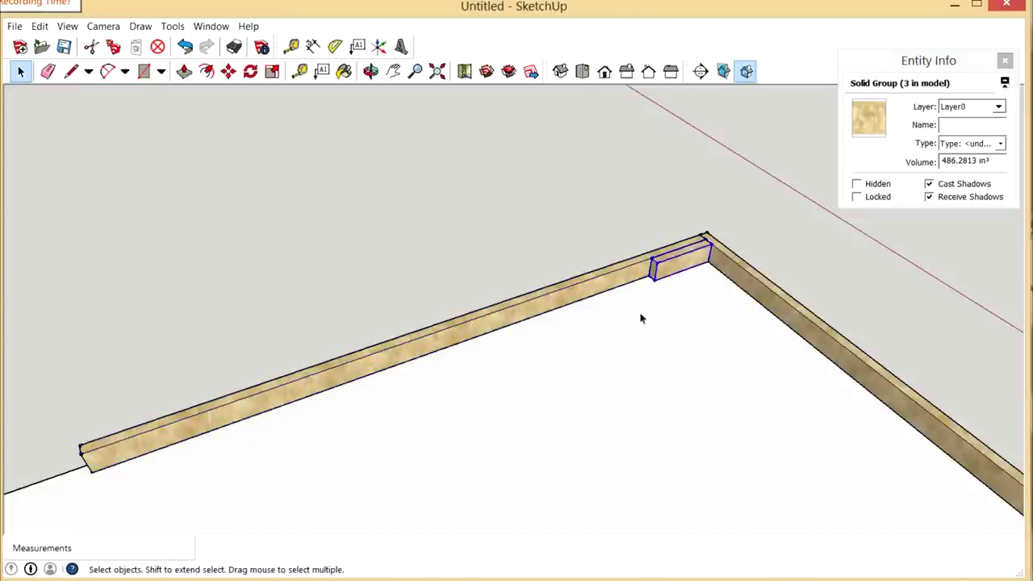
{"action": "left_click", "coordinate": [229, 72]}
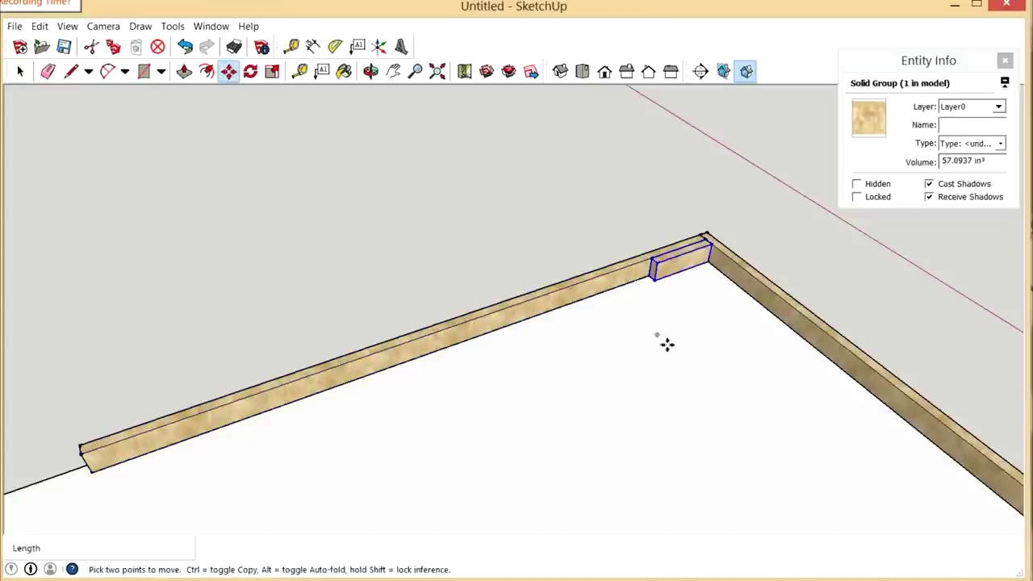
{"action": "key", "text": "ctrl"}
{"action": "left_click", "coordinate": [658, 284]}
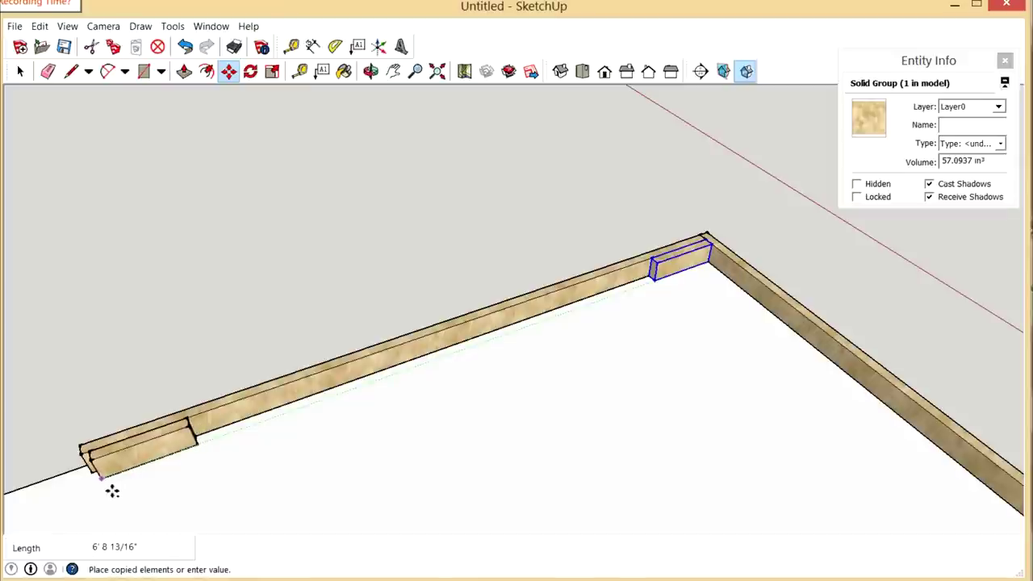
{"action": "left_click", "coordinate": [371, 71]}
{"action": "left_click_drag", "start_coordinate": [630, 419], "coordinate": [670, 302]}
{"action": "right_click", "coordinate": [243, 437]}
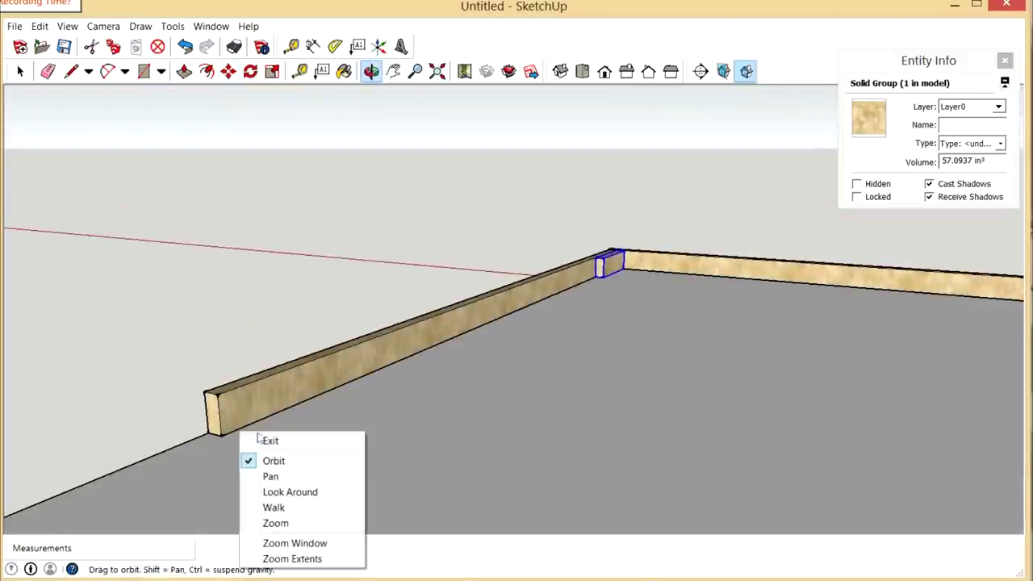
{"action": "left_click", "coordinate": [266, 440]}
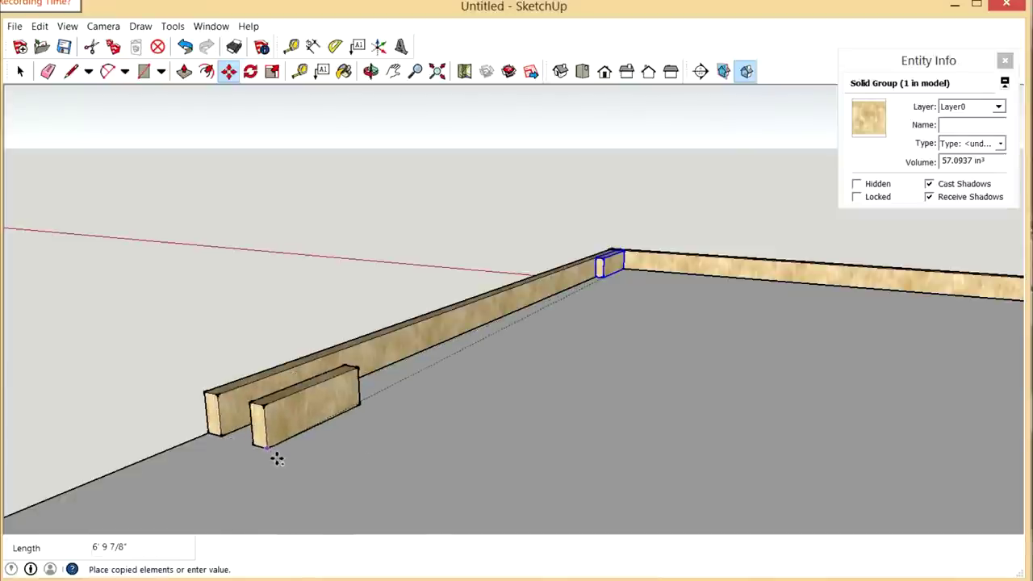
{"action": "left_click", "coordinate": [277, 459]}
Step: Move the copied block flush against the end stud's inner face, aligned with the stud's free end
{"action": "left_click", "coordinate": [265, 458]}
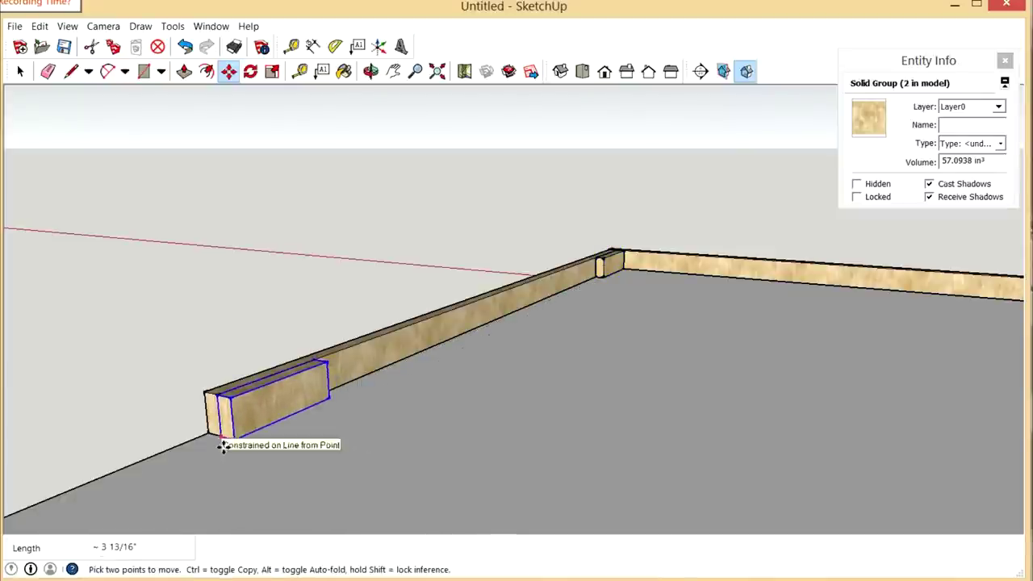
{"action": "left_click", "coordinate": [224, 445]}
{"action": "scroll", "coordinate": [281, 541], "scroll_direction": "down", "scroll_amount": 2}
Step: Copy the block at the free end along the end stud to about the middle of its length
{"action": "left_click", "coordinate": [370, 71]}
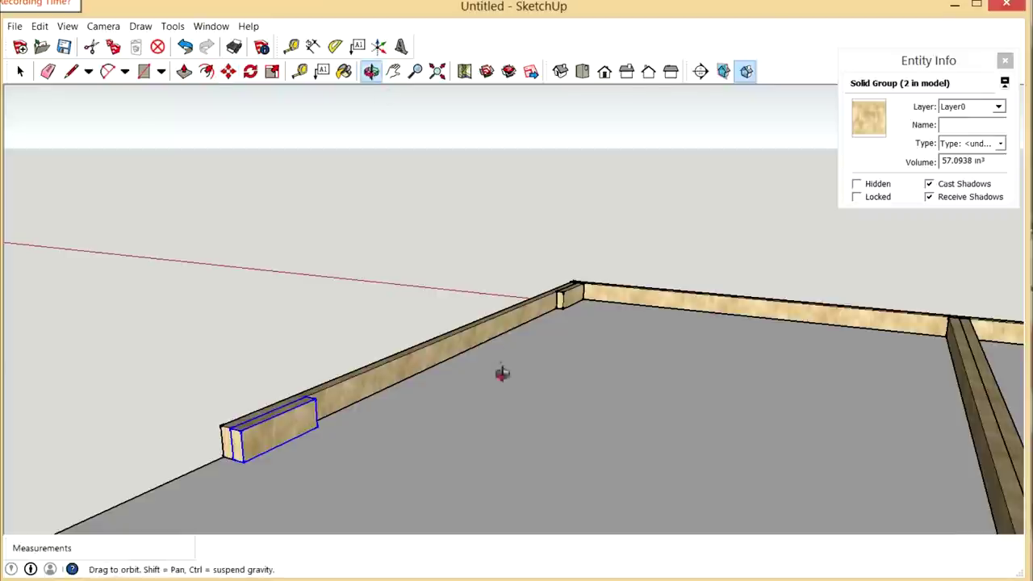
{"action": "left_click_drag", "start_coordinate": [497, 369], "coordinate": [387, 510]}
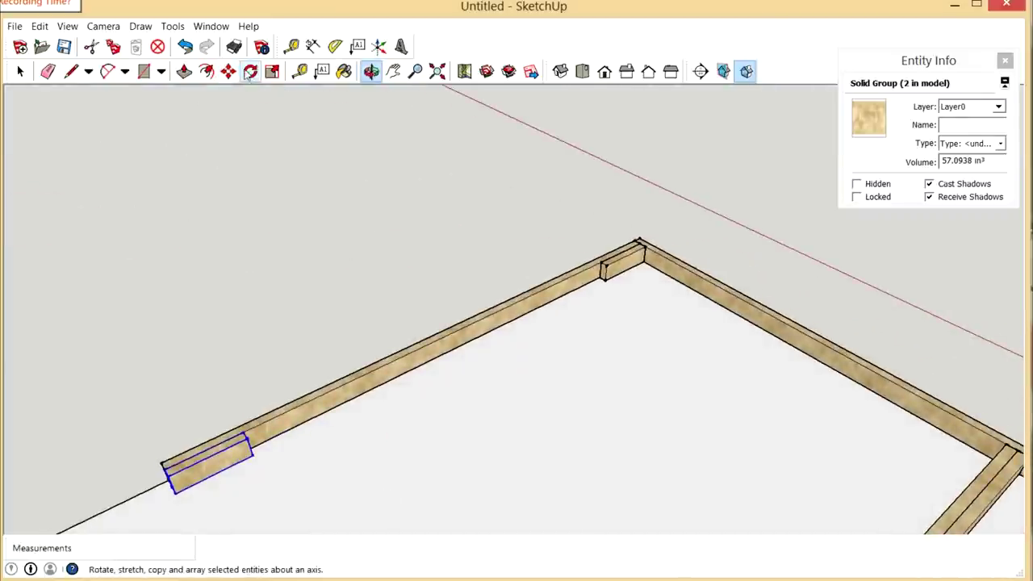
{"action": "left_click", "coordinate": [229, 71]}
{"action": "key", "text": "ctrl"}
{"action": "left_click", "coordinate": [355, 494]}
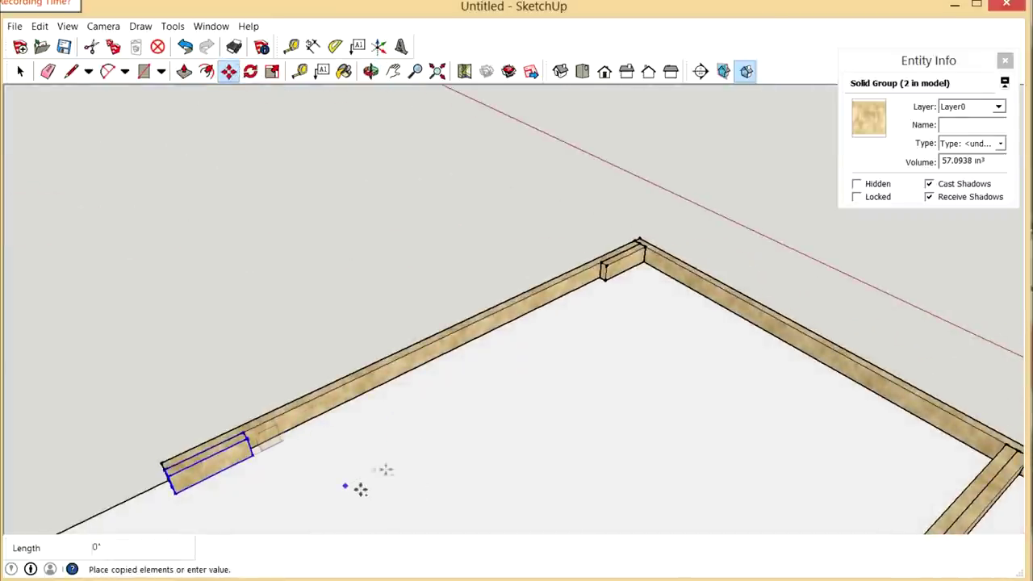
{"action": "left_click", "coordinate": [565, 377]}
{"action": "scroll", "coordinate": [664, 429], "scroll_direction": "down", "scroll_amount": 2}
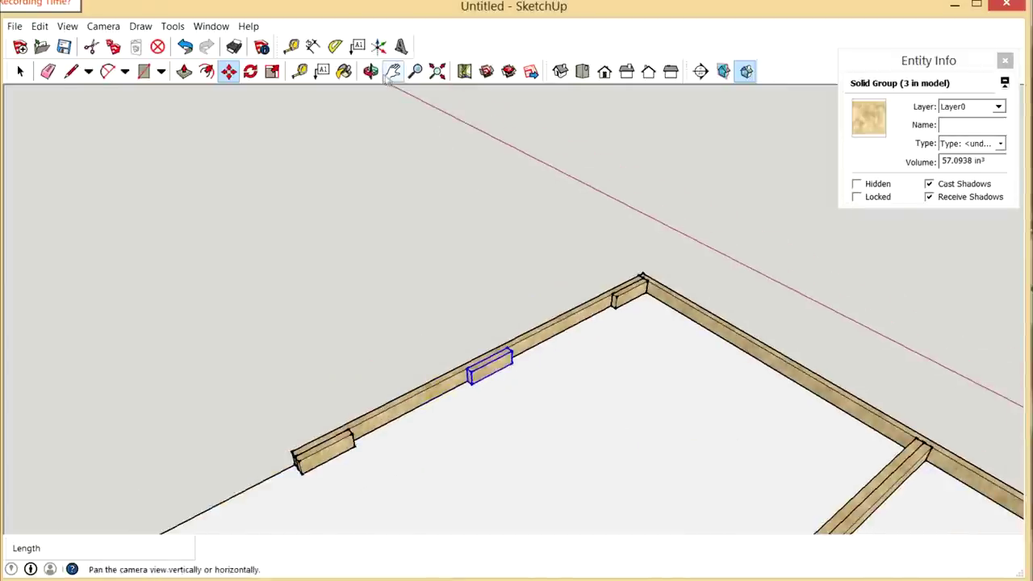
Step: Copy the end stud 3" inward along the plate so it sits flush against the inner face of the three spacer blocks
{"action": "left_click_drag", "start_coordinate": [651, 295], "coordinate": [320, 484]}
{"action": "scroll", "coordinate": [393, 428], "scroll_direction": "up", "scroll_amount": 5}
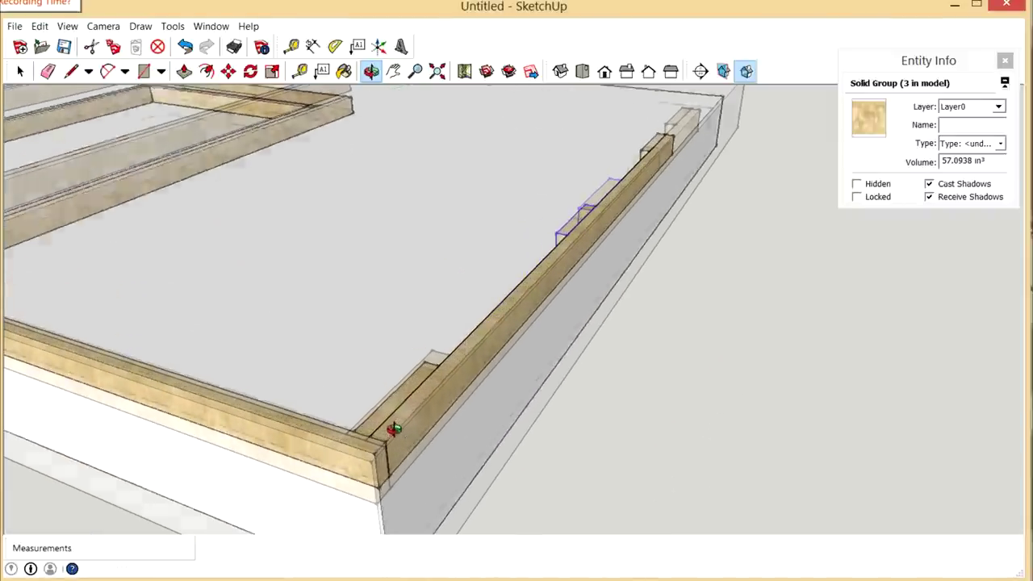
{"action": "key", "text": "space"}
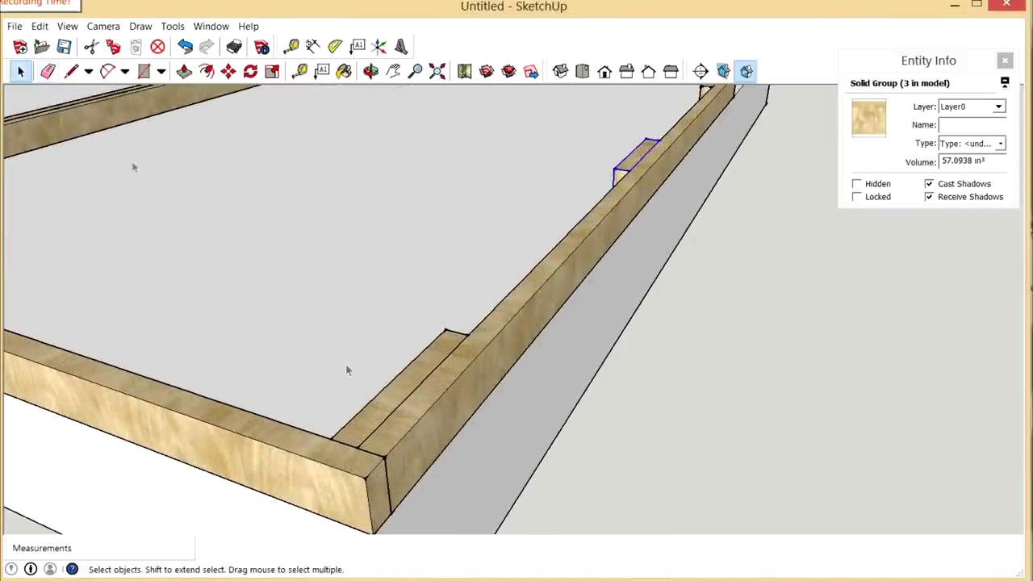
{"action": "left_click", "coordinate": [407, 446]}
{"action": "key", "text": "m"}
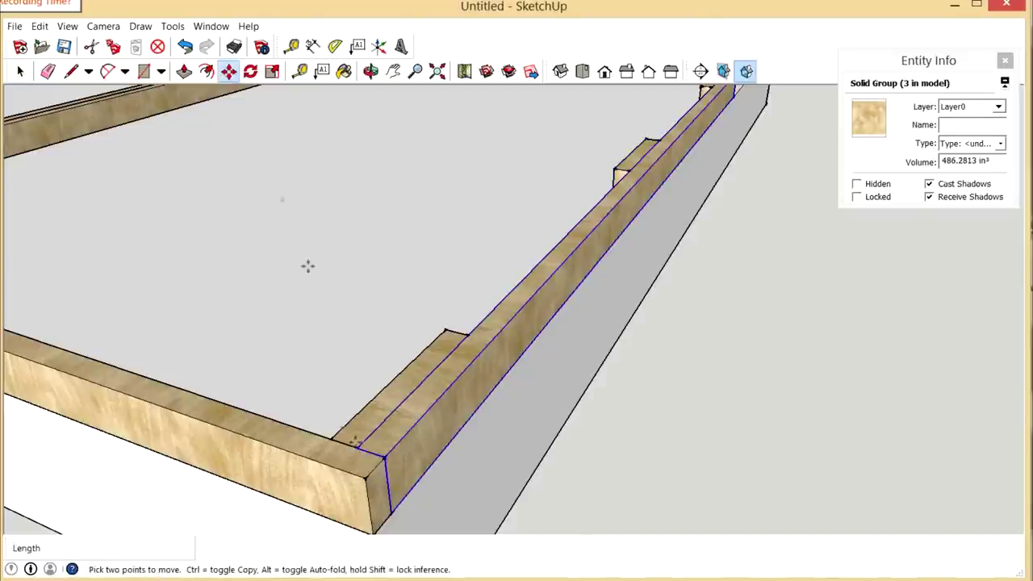
{"action": "key", "text": "ctrl"}
{"action": "left_click", "coordinate": [393, 467]}
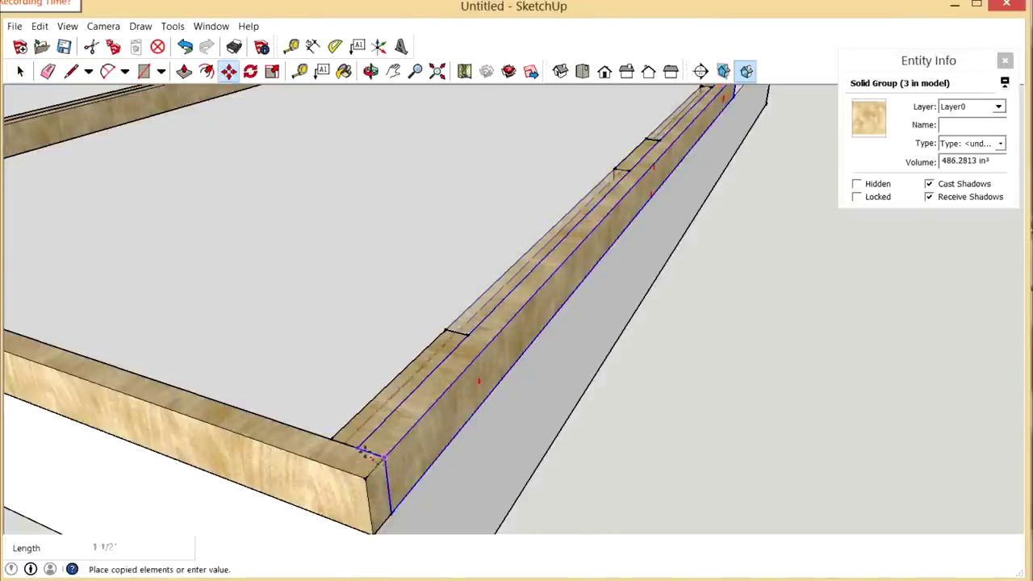
{"action": "left_click", "coordinate": [346, 448]}
Step: Examine the built-up corner of two studs and three spacer blocks from several angles and against the rest of the wall
{"action": "middle_click_drag", "start_coordinate": [347, 435], "coordinate": [570, 300]}
{"action": "scroll", "coordinate": [570, 299], "scroll_direction": "up", "scroll_amount": 6}
{"action": "middle_click_drag", "start_coordinate": [672, 382], "coordinate": [907, 378]}
{"action": "scroll", "coordinate": [908, 377], "scroll_direction": "down", "scroll_amount": 5}
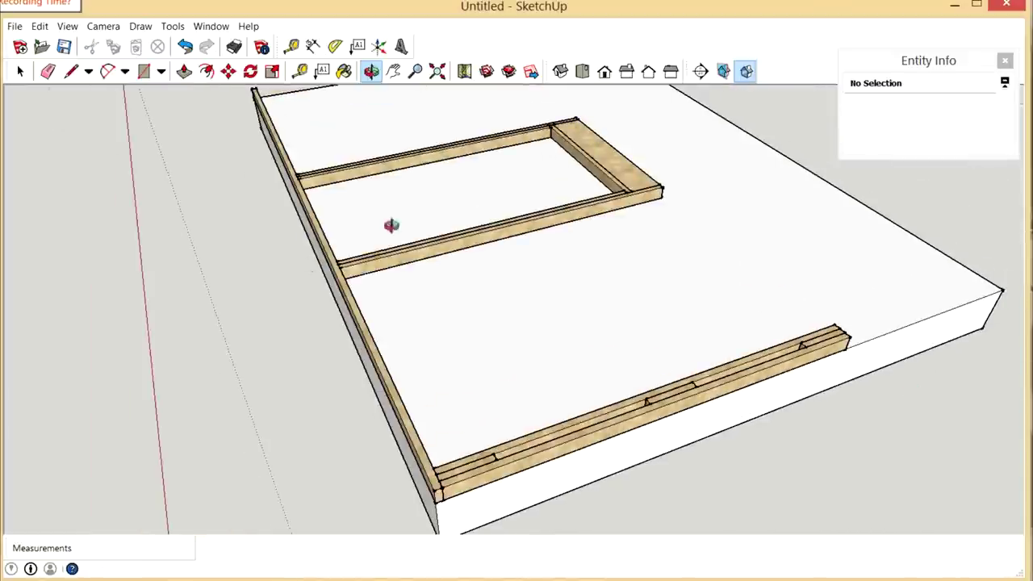
{"action": "scroll", "coordinate": [648, 435], "scroll_direction": "up", "scroll_amount": 5}
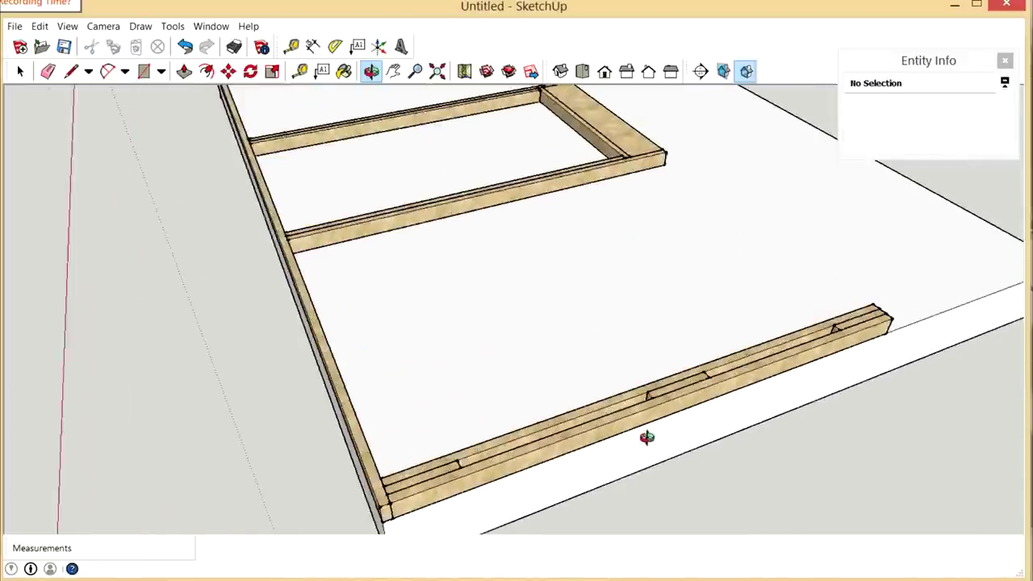
{"action": "middle_click_drag", "start_coordinate": [648, 436], "coordinate": [912, 380]}
{"action": "scroll", "coordinate": [913, 380], "scroll_direction": "down", "scroll_amount": 3}
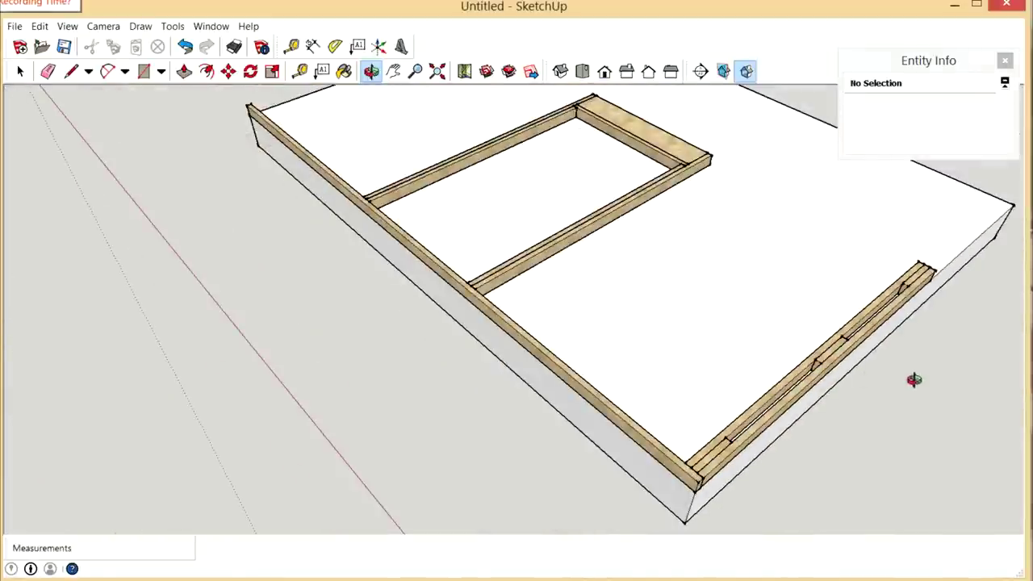
{"action": "middle_click_drag", "start_coordinate": [698, 418], "coordinate": [675, 433]}
{"action": "scroll", "coordinate": [506, 414], "scroll_direction": "down", "scroll_amount": 2}
{"action": "scroll", "coordinate": [611, 438], "scroll_direction": "up", "scroll_amount": 3}
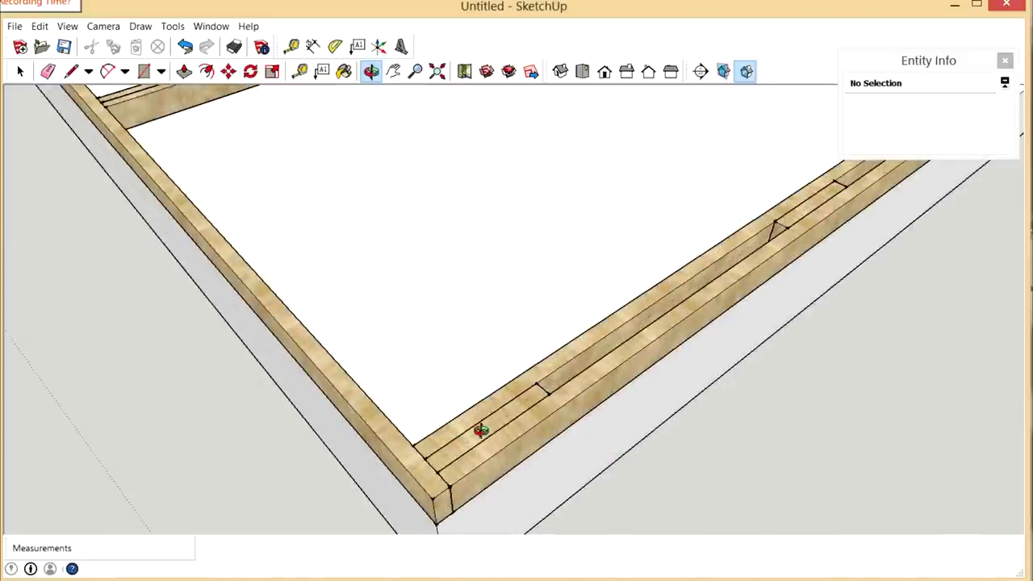
Step: Copy the outer end stud along the plate toward the framed opening, centring the copy 1' 4" from the wall's end
{"action": "left_click", "coordinate": [20, 74]}
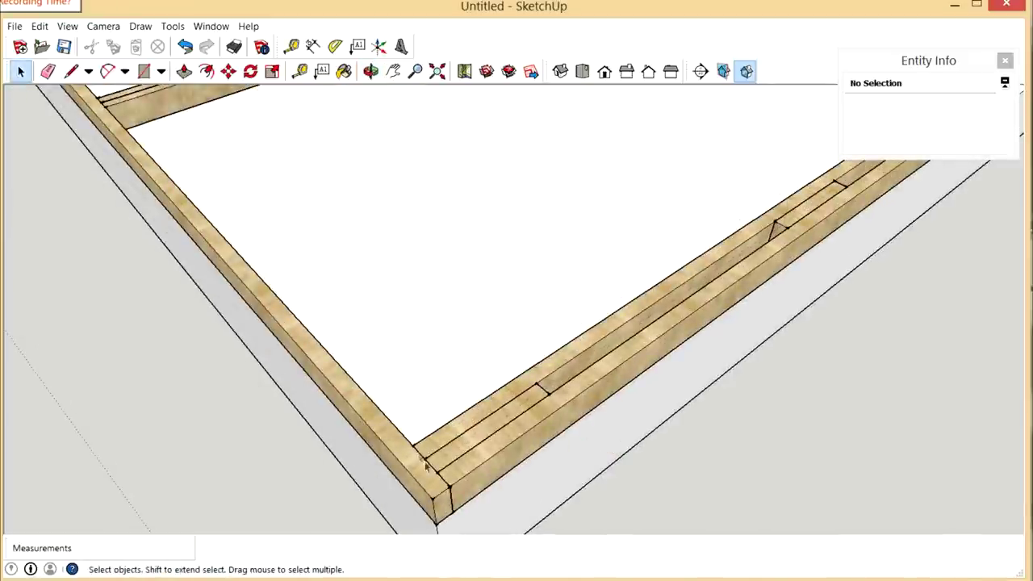
{"action": "left_click", "coordinate": [474, 478]}
{"action": "left_click", "coordinate": [228, 71]}
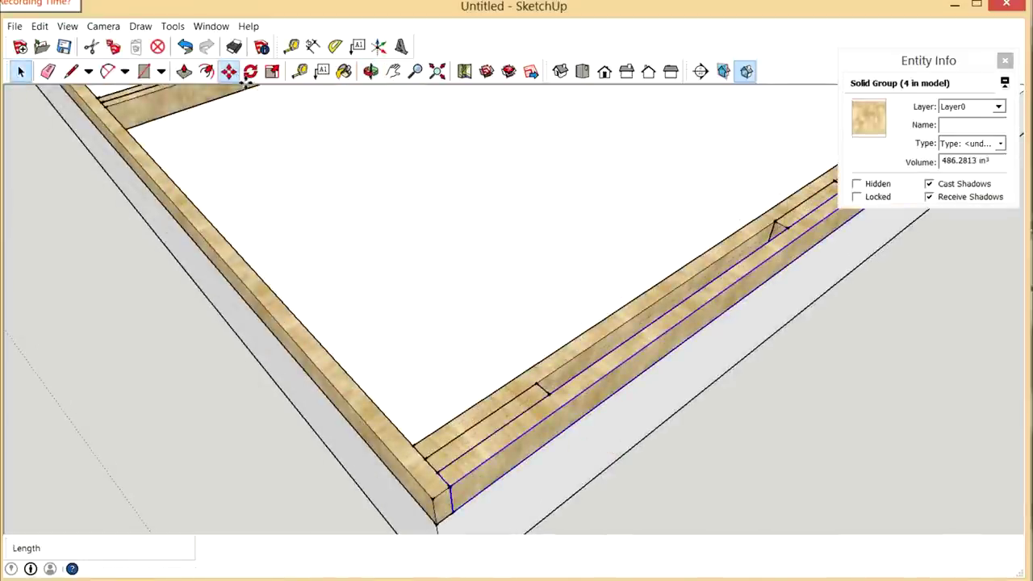
{"action": "left_click", "coordinate": [450, 481]}
{"action": "key", "text": "ctrl"}
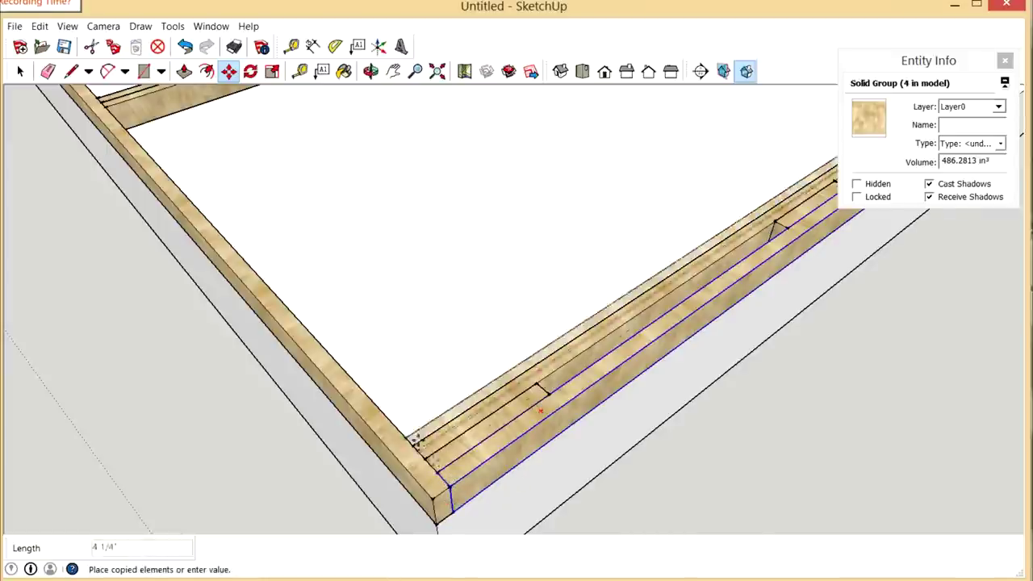
{"action": "type", "text": "1"}
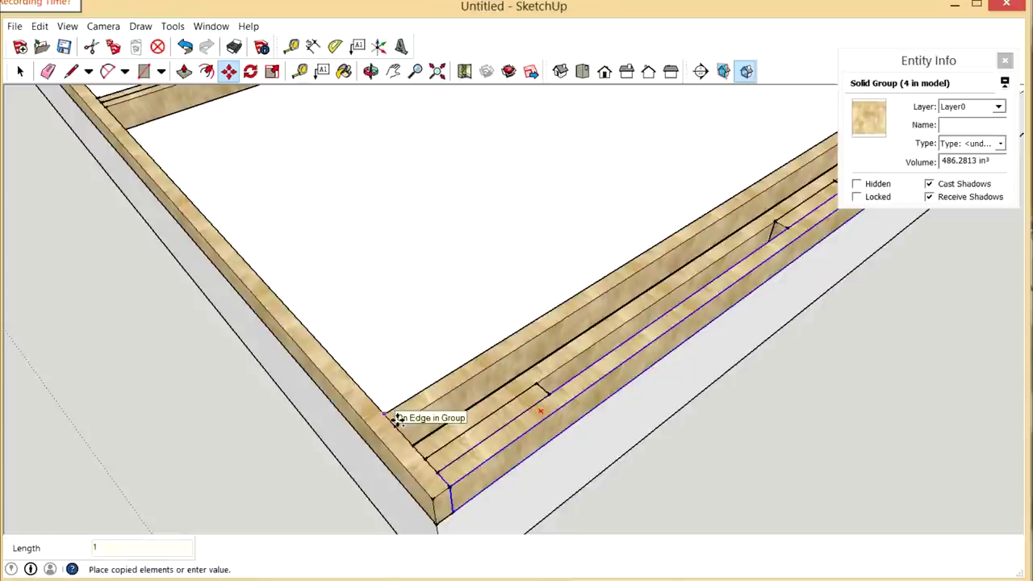
{"action": "type", "text": "5"}
{"action": "key", "text": "Return"}
Step: Measure from the outer end stud's outer edge to the copied stud's far edge and midpoint
{"action": "key", "text": "t"}
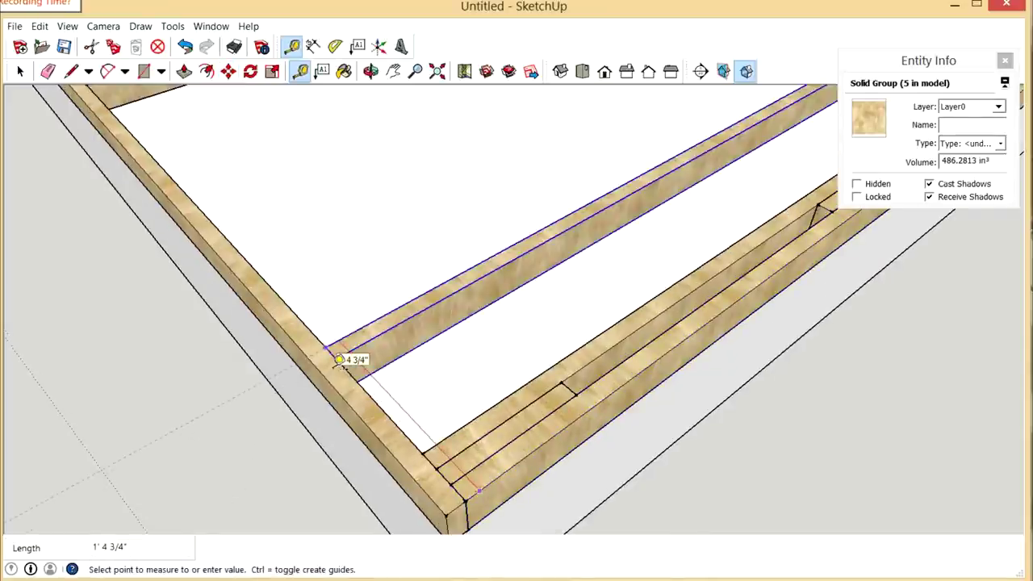
{"action": "scroll", "coordinate": [339, 360], "scroll_direction": "up", "scroll_amount": 2}
{"action": "scroll", "coordinate": [339, 360], "scroll_direction": "up", "scroll_amount": 3}
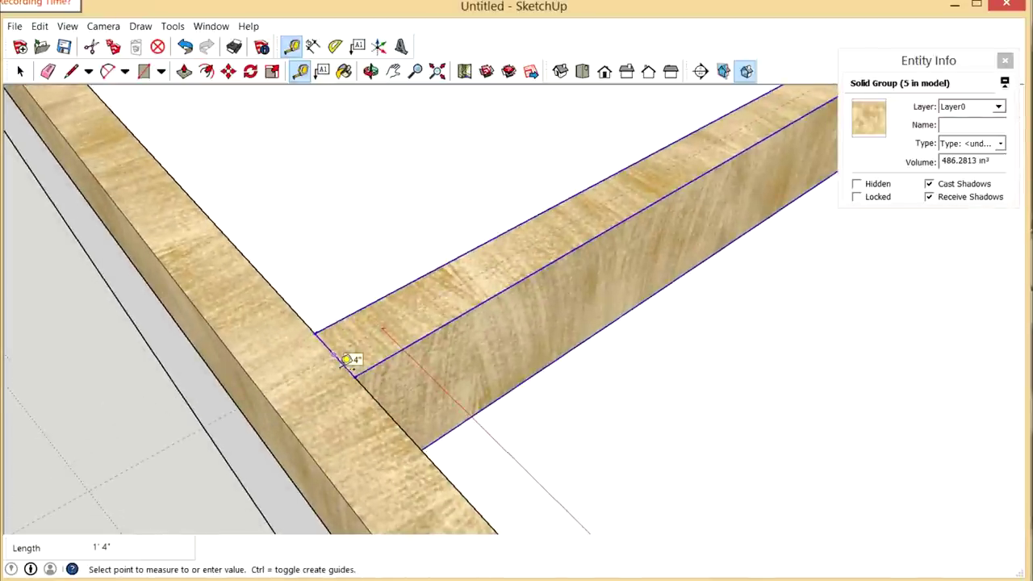
{"action": "scroll", "coordinate": [347, 360], "scroll_direction": "down", "scroll_amount": 8}
{"action": "key", "text": "Escape"}
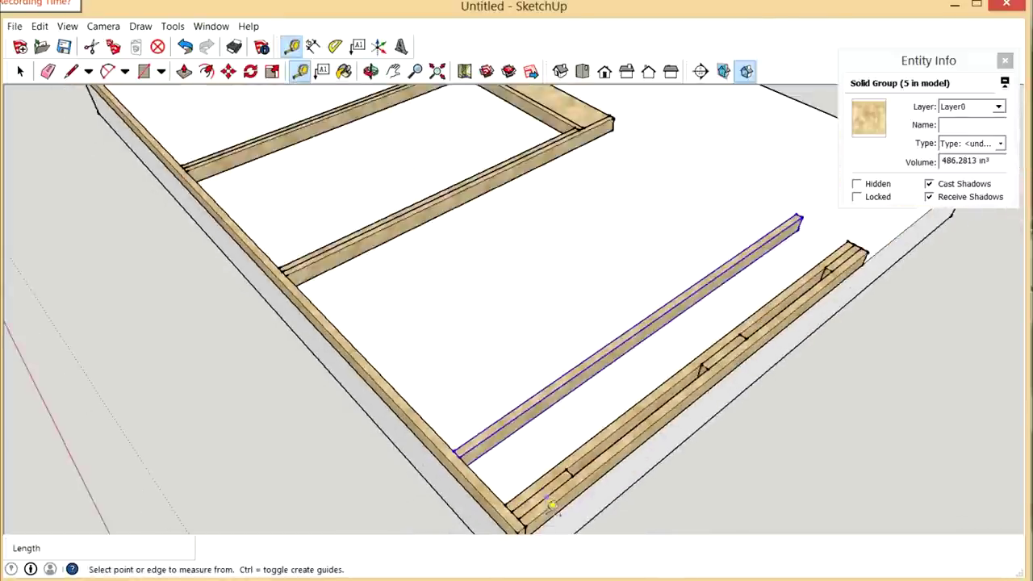
Step: Array the newly placed stud along the plate as ten evenly spaced copies reaching the wall's opposite end
{"action": "scroll", "coordinate": [551, 506], "scroll_direction": "down", "scroll_amount": 4}
{"action": "scroll", "coordinate": [494, 453], "scroll_direction": "up", "scroll_amount": 4}
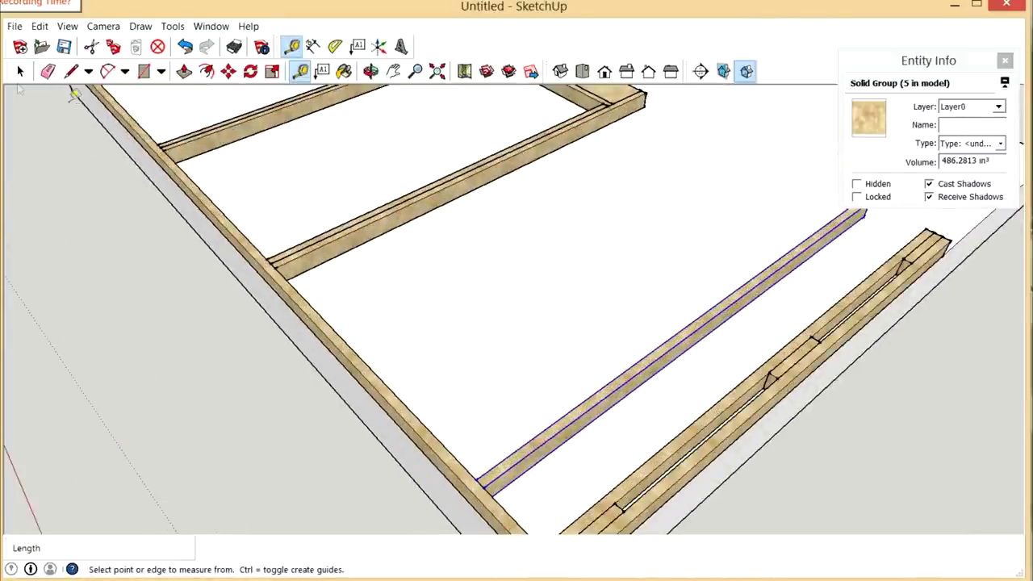
{"action": "left_click", "coordinate": [229, 71]}
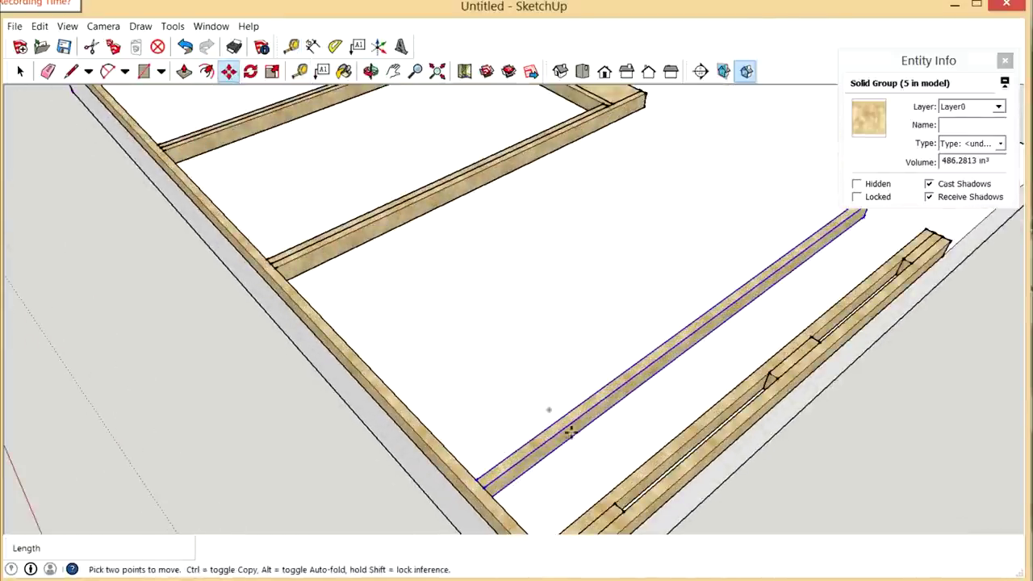
{"action": "key", "text": "ctrl"}
{"action": "left_click", "coordinate": [492, 490]}
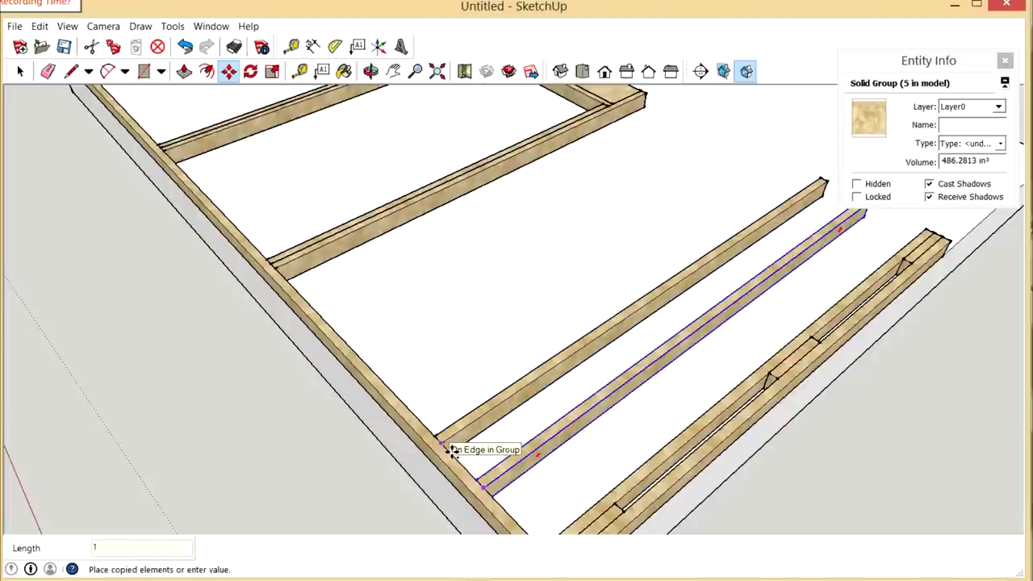
{"action": "key", "text": "Return"}
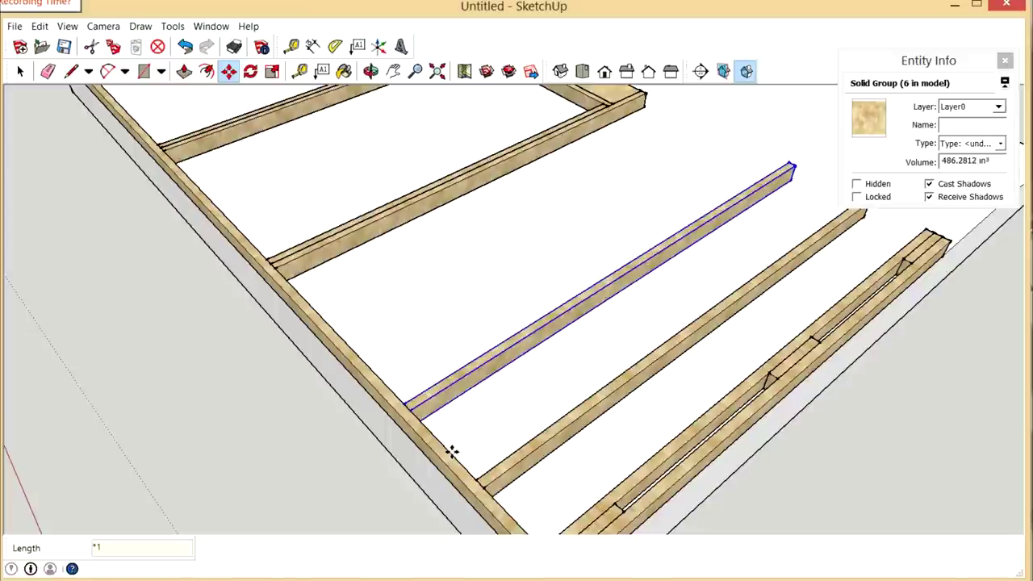
{"action": "key", "text": "Return"}
Step: Erase two arrayed studs inside the framed opening, the middle one and the one farther from the built-up corner
{"action": "scroll", "coordinate": [465, 443], "scroll_direction": "down", "scroll_amount": 5}
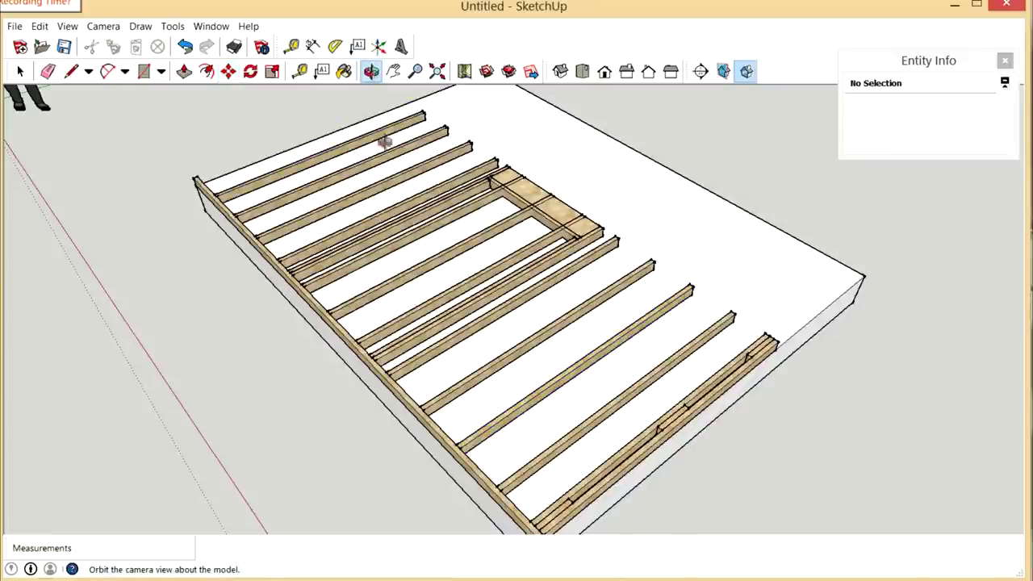
{"action": "left_click_drag", "start_coordinate": [384, 141], "coordinate": [74, 129]}
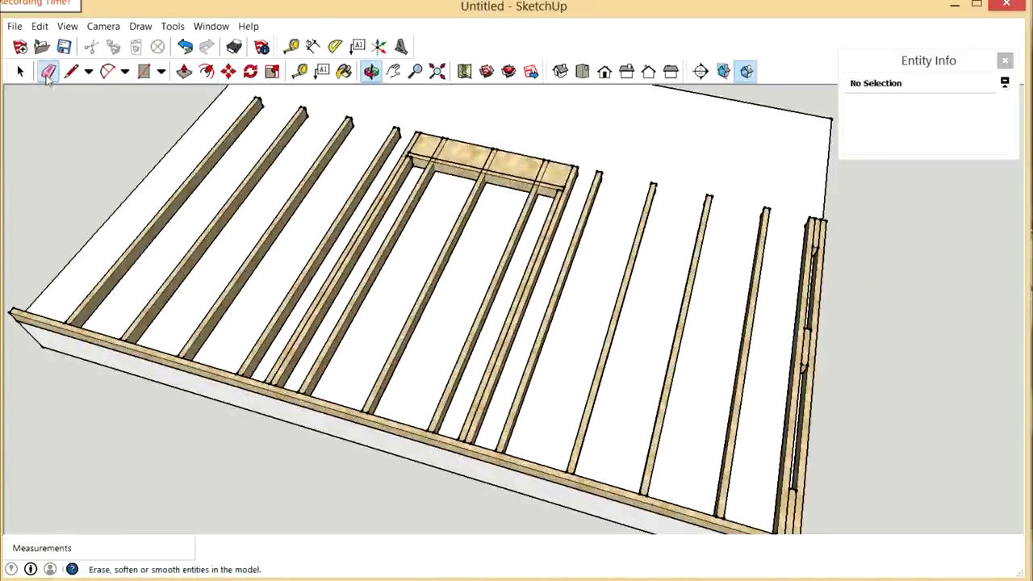
{"action": "left_click", "coordinate": [48, 75]}
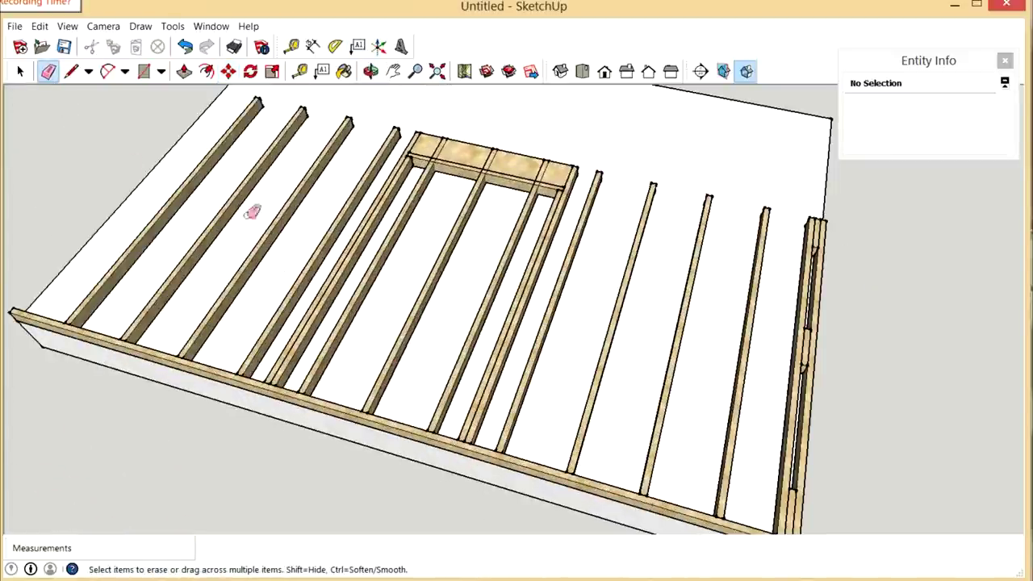
{"action": "left_click", "coordinate": [20, 71]}
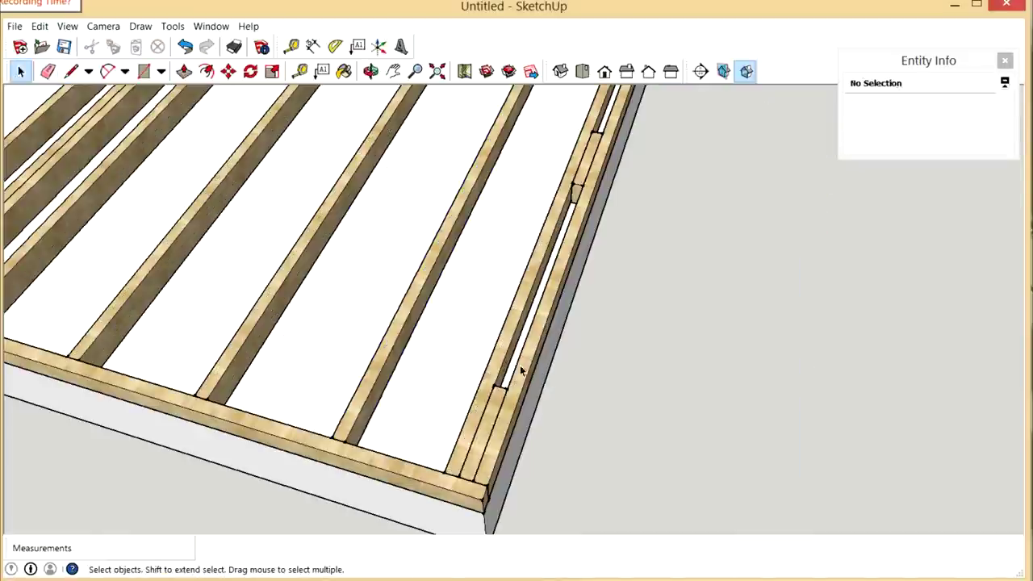
{"action": "left_click", "coordinate": [506, 369]}
{"action": "scroll", "coordinate": [516, 424], "scroll_direction": "down", "scroll_amount": 3}
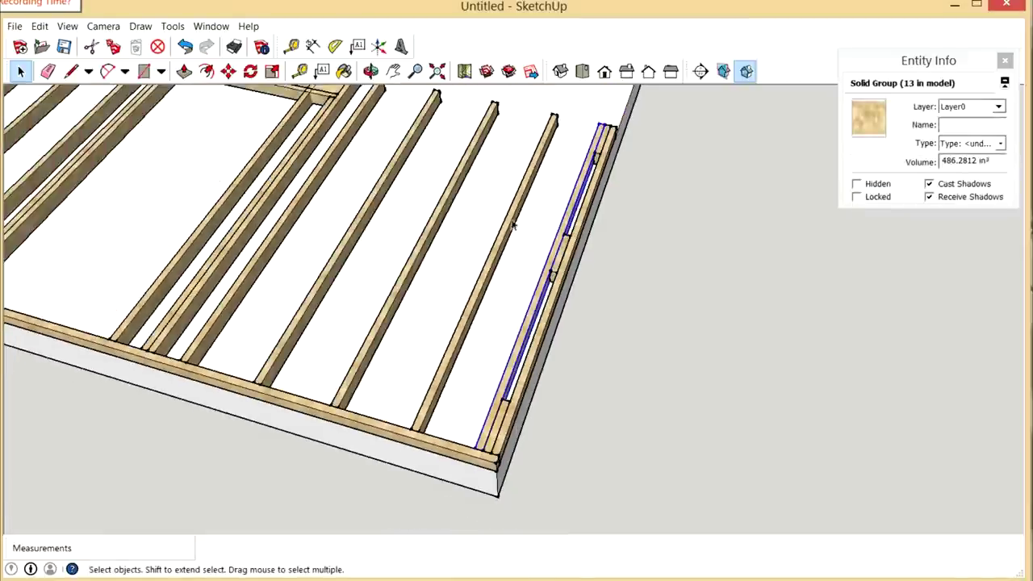
{"action": "left_click_drag", "start_coordinate": [510, 95], "coordinate": [582, 491]}
Step: Group the two end studs and three spacer blocks of the built-up corner into one group
{"action": "left_click", "coordinate": [371, 71]}
{"action": "left_click_drag", "start_coordinate": [330, 291], "coordinate": [441, 291]}
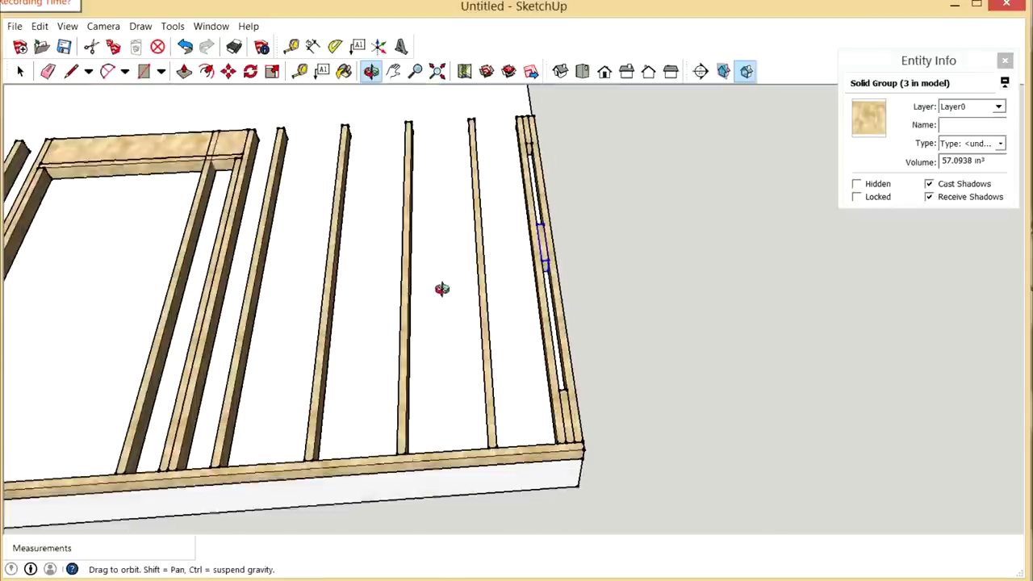
{"action": "left_click", "coordinate": [21, 71]}
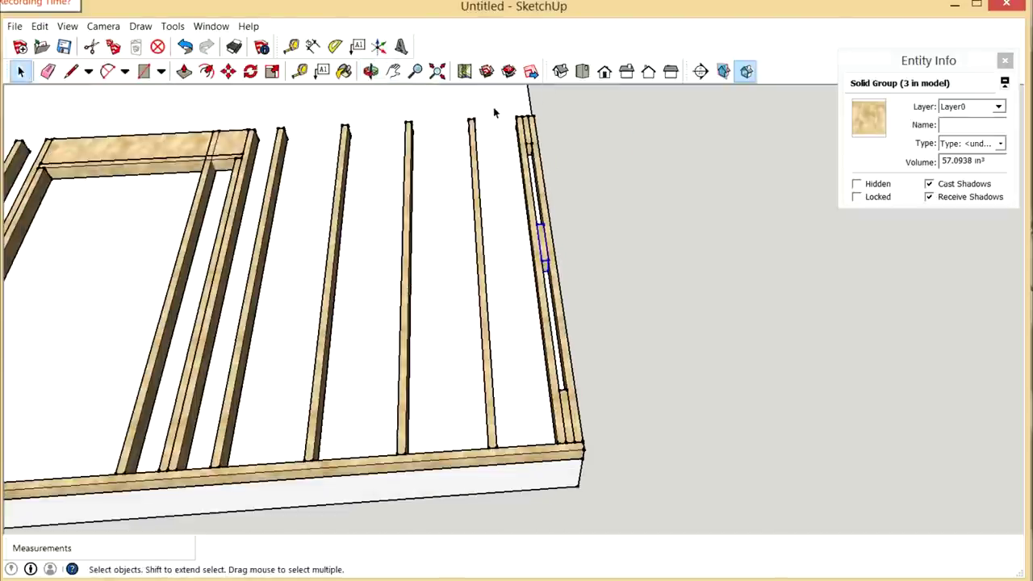
{"action": "left_click_drag", "start_coordinate": [552, 259], "coordinate": [622, 489]}
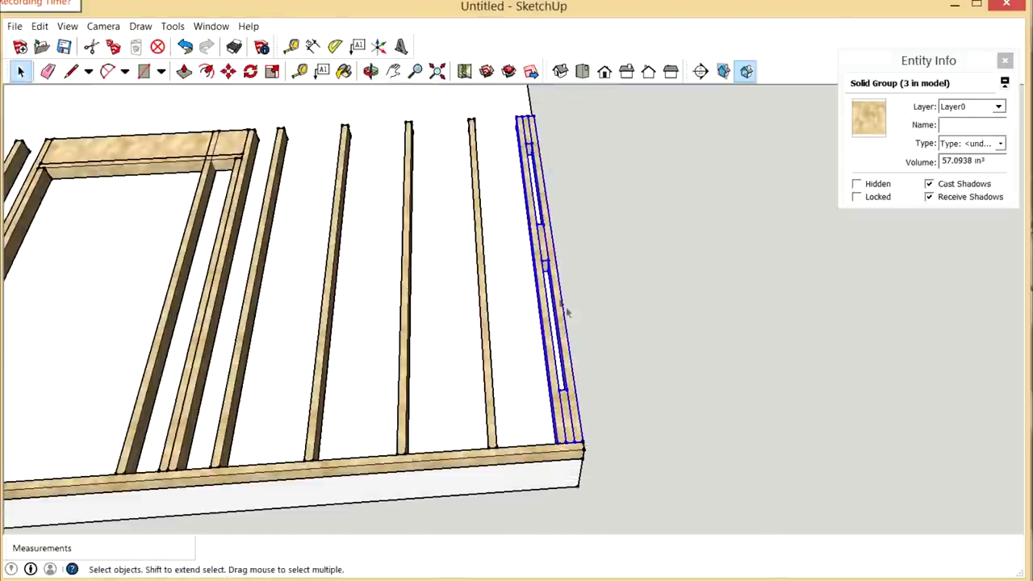
{"action": "right_click", "coordinate": [546, 263]}
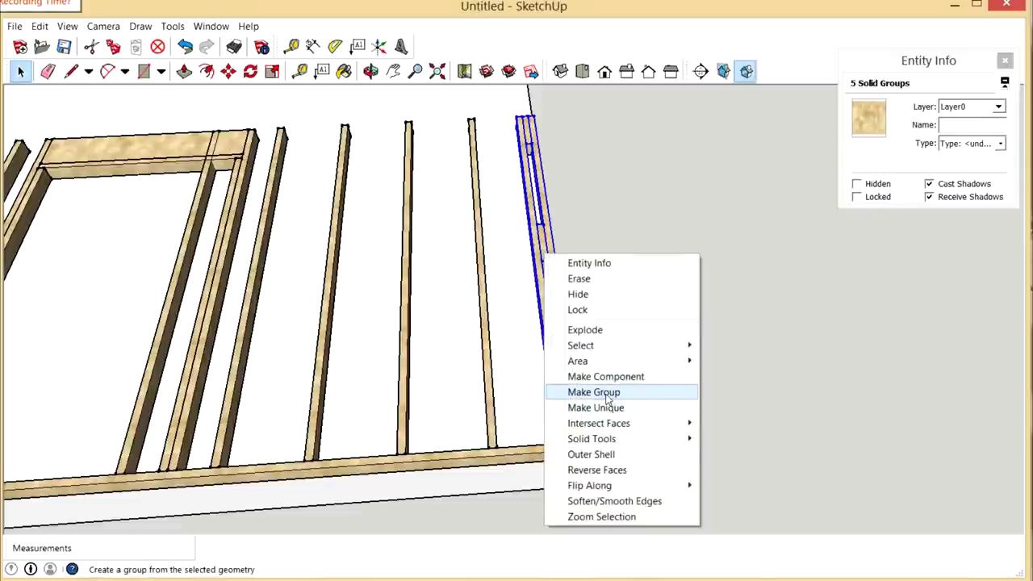
{"action": "left_click", "coordinate": [615, 402]}
Step: Copy the corner group to the opposite end of the plate, aligning its outer corner with the plate's end
{"action": "scroll", "coordinate": [619, 403], "scroll_direction": "up", "scroll_amount": 1}
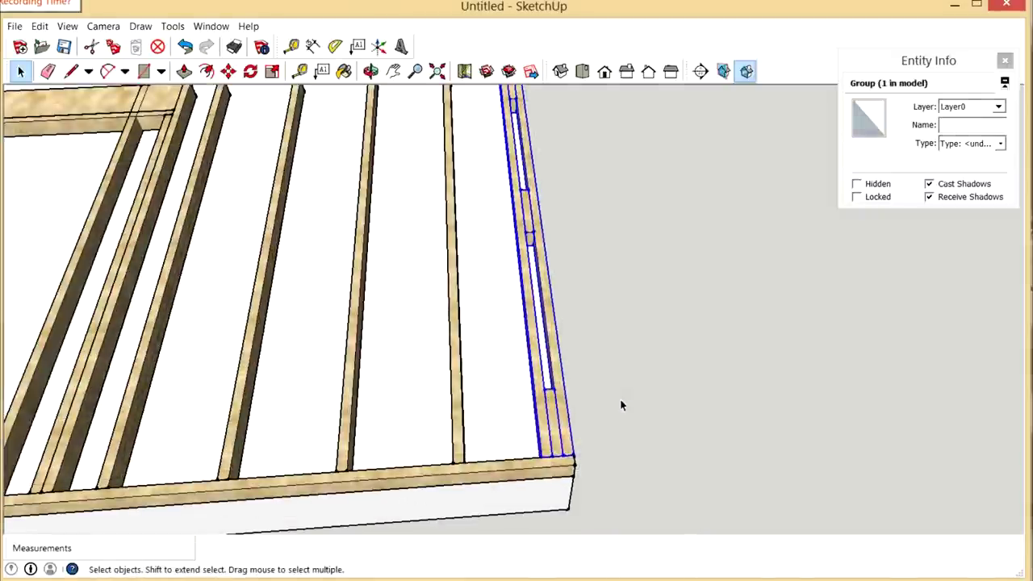
{"action": "left_click", "coordinate": [228, 71]}
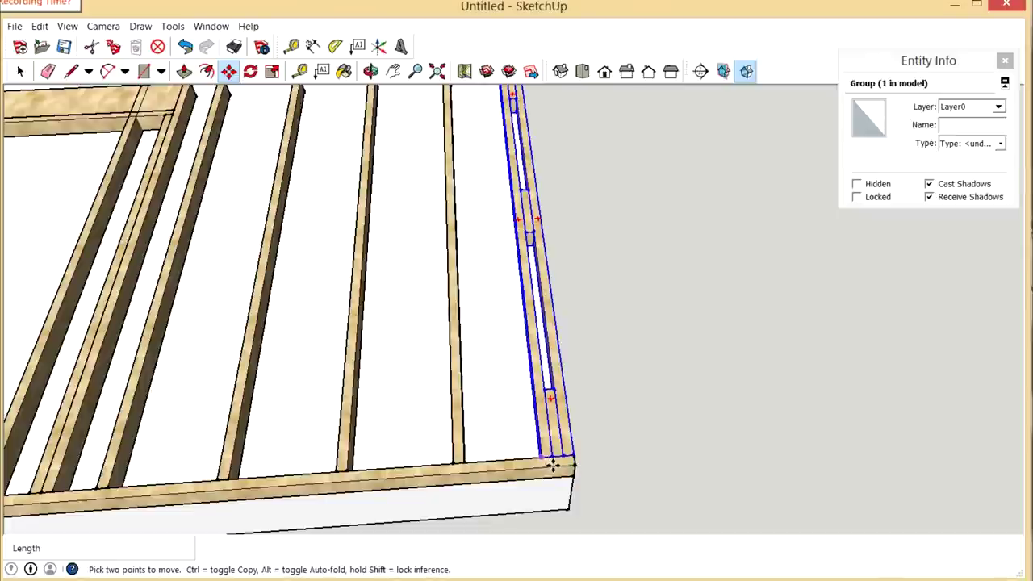
{"action": "left_click", "coordinate": [552, 463]}
{"action": "key", "text": "ctrl"}
{"action": "middle_click_drag", "start_coordinate": [449, 452], "coordinate": [718, 412]}
{"action": "scroll", "coordinate": [717, 412], "scroll_direction": "down", "scroll_amount": 5}
{"action": "scroll", "coordinate": [113, 420], "scroll_direction": "up", "scroll_amount": 10}
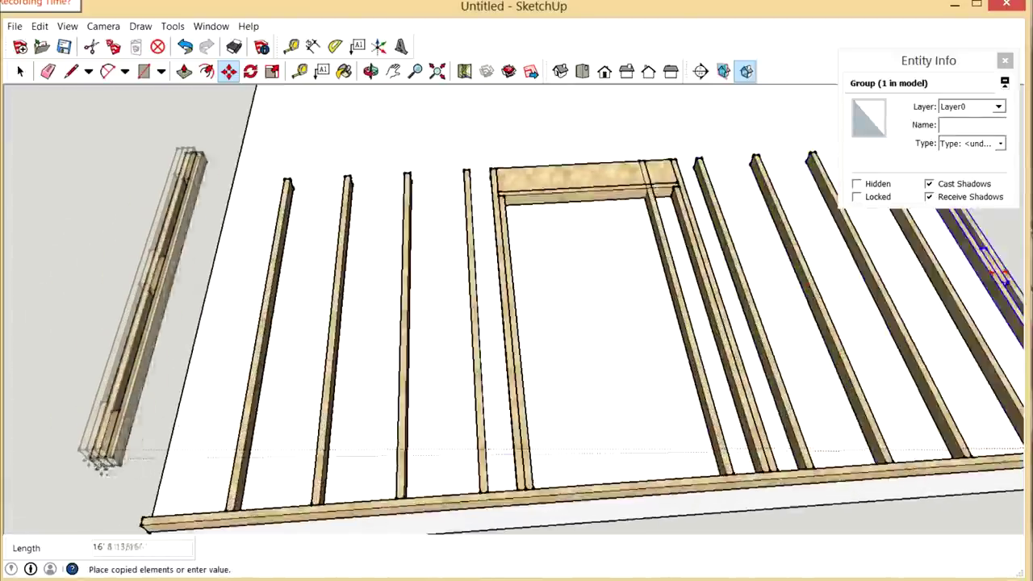
{"action": "scroll", "coordinate": [374, 245], "scroll_direction": "down", "scroll_amount": 4}
{"action": "scroll", "coordinate": [339, 337], "scroll_direction": "up", "scroll_amount": 8}
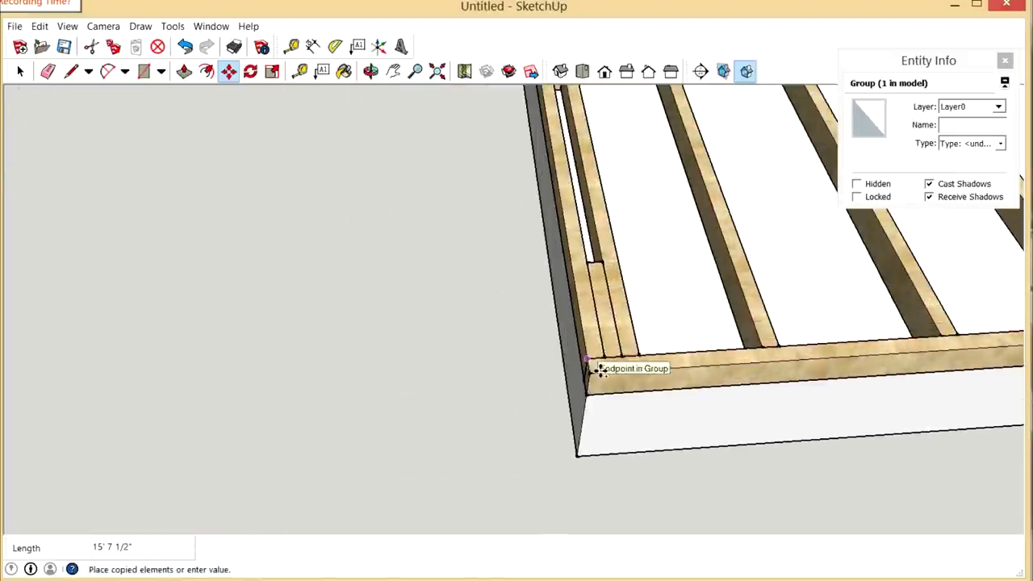
{"action": "left_click", "coordinate": [591, 362]}
{"action": "scroll", "coordinate": [311, 424], "scroll_direction": "down", "scroll_amount": 5}
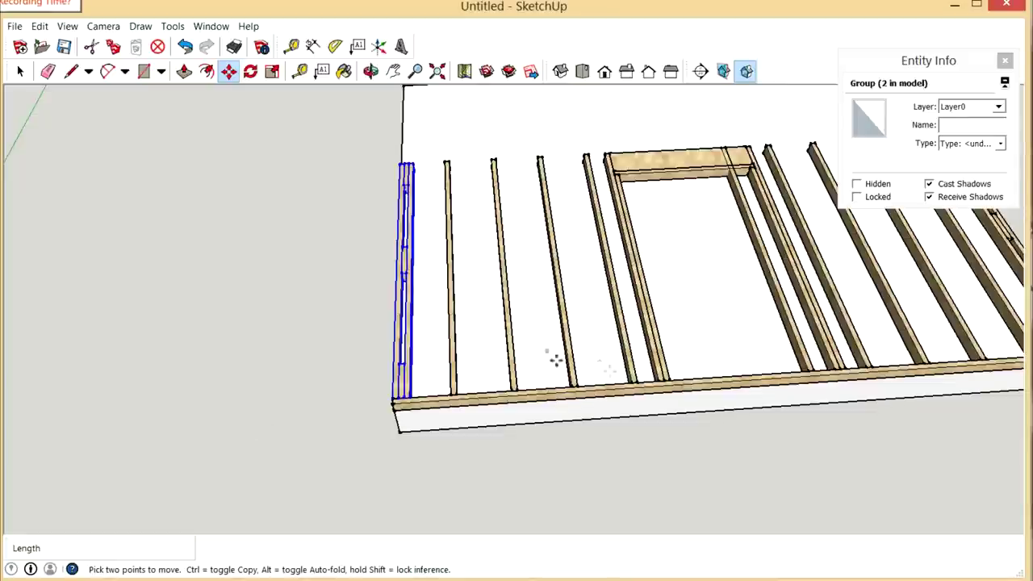
{"action": "scroll", "coordinate": [309, 355], "scroll_direction": "down", "scroll_amount": 2}
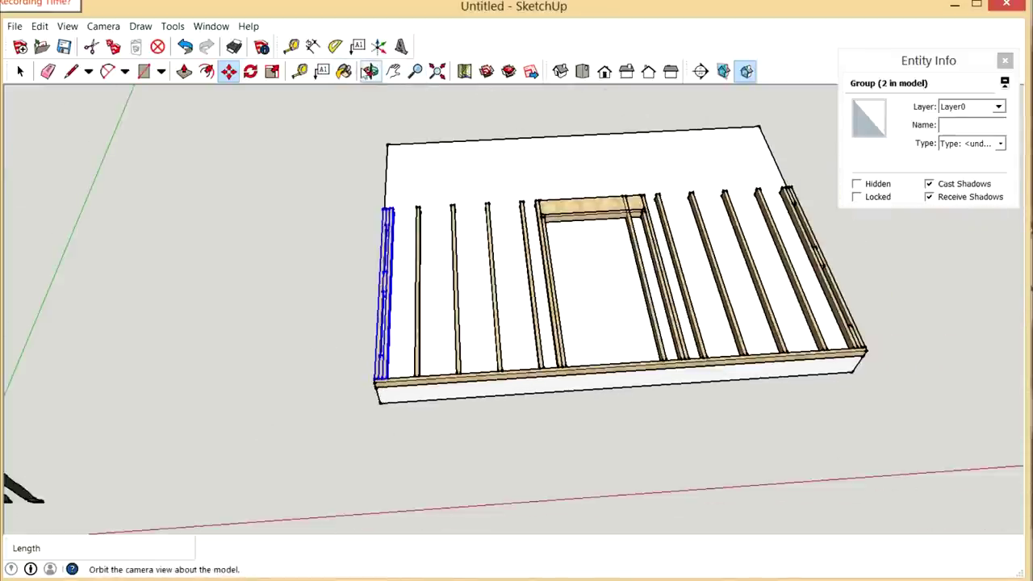
{"action": "left_click", "coordinate": [370, 71]}
{"action": "left_click_drag", "start_coordinate": [772, 279], "coordinate": [369, 223]}
{"action": "scroll", "coordinate": [368, 223], "scroll_direction": "down", "scroll_amount": 3}
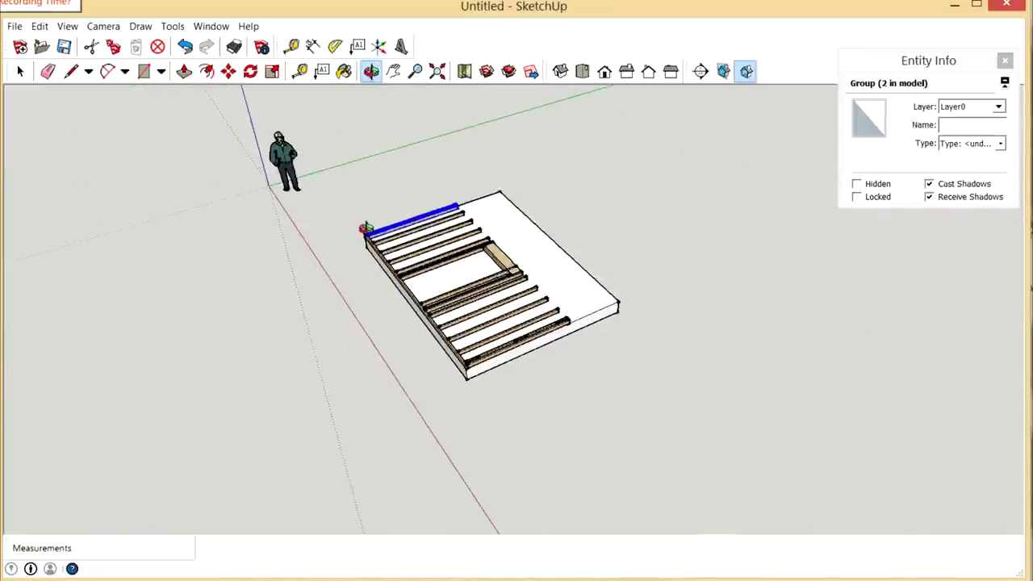
Step: Copy the base plate across to the studs' free ends, placing the copy just beyond the corner studs
{"action": "scroll", "coordinate": [493, 334], "scroll_direction": "up", "scroll_amount": 2}
{"action": "scroll", "coordinate": [470, 336], "scroll_direction": "up", "scroll_amount": 3}
{"action": "scroll", "coordinate": [385, 283], "scroll_direction": "down", "scroll_amount": 1}
{"action": "scroll", "coordinate": [492, 397], "scroll_direction": "up", "scroll_amount": 1}
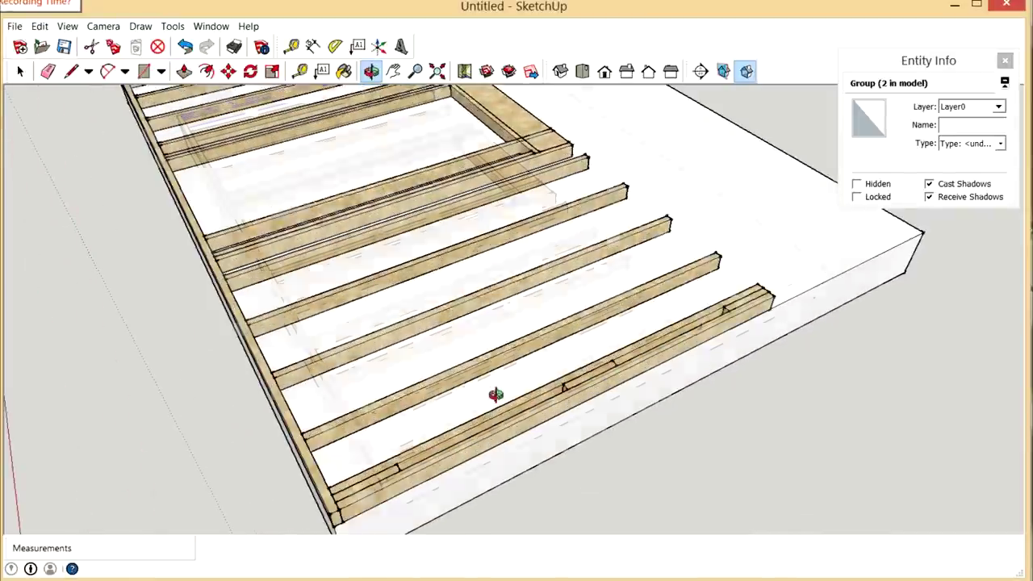
{"action": "scroll", "coordinate": [436, 438], "scroll_direction": "down", "scroll_amount": 3}
{"action": "scroll", "coordinate": [436, 438], "scroll_direction": "up", "scroll_amount": 4}
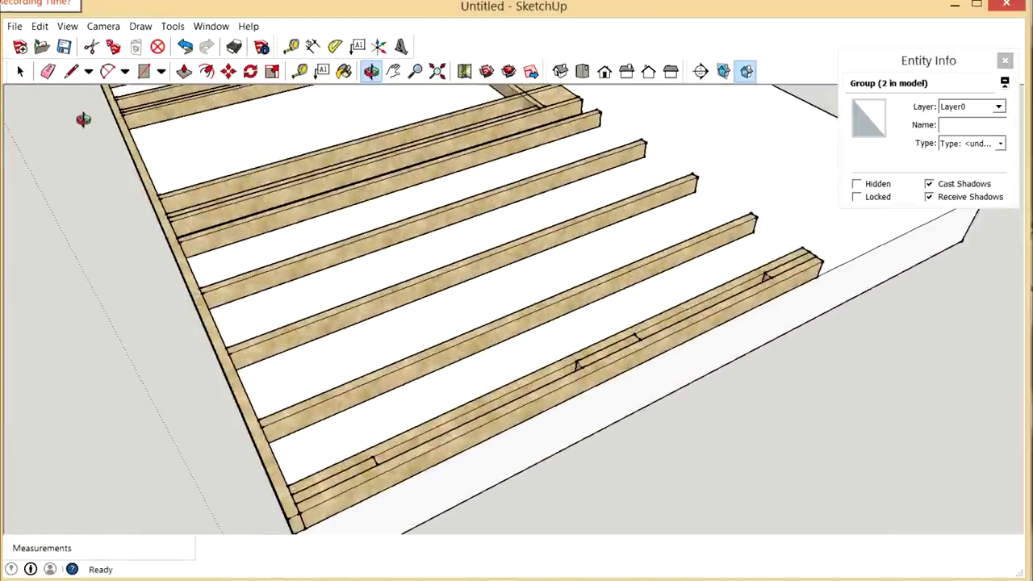
{"action": "scroll", "coordinate": [83, 119], "scroll_direction": "down", "scroll_amount": 1}
{"action": "left_click", "coordinate": [20, 72]}
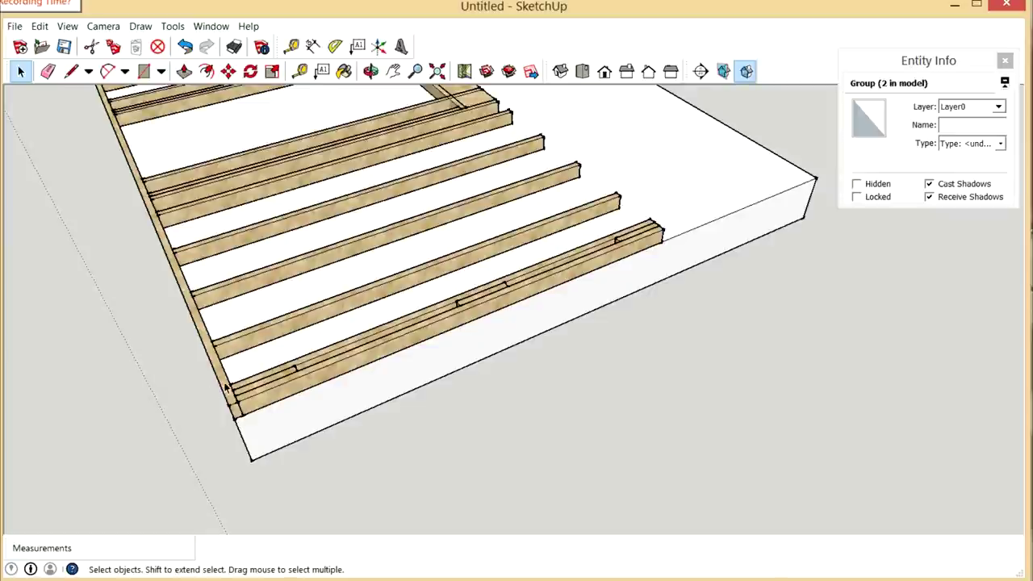
{"action": "left_click", "coordinate": [230, 397]}
{"action": "scroll", "coordinate": [250, 455], "scroll_direction": "up", "scroll_amount": 3}
{"action": "key", "text": "m"}
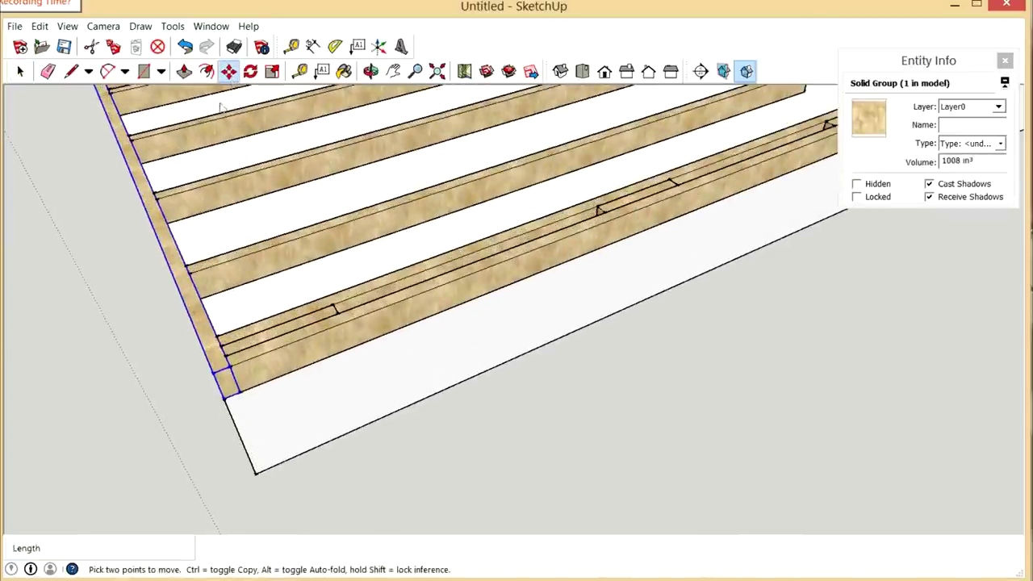
{"action": "key", "text": "ctrl"}
{"action": "left_click", "coordinate": [231, 403]}
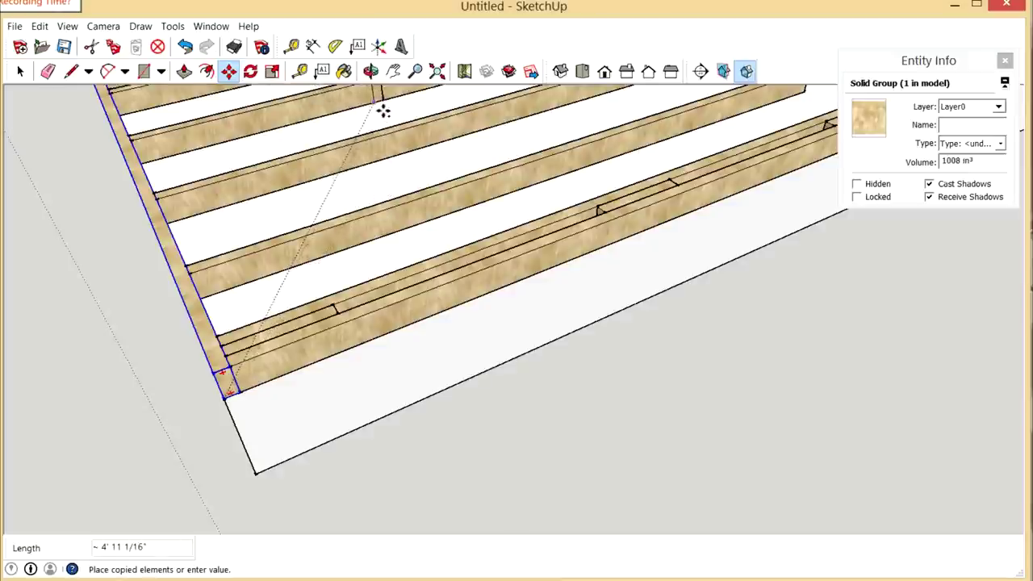
{"action": "left_click", "coordinate": [371, 71]}
{"action": "left_click_drag", "start_coordinate": [374, 153], "coordinate": [70, 334]}
{"action": "scroll", "coordinate": [443, 316], "scroll_direction": "up", "scroll_amount": 5}
{"action": "right_click", "coordinate": [498, 362]}
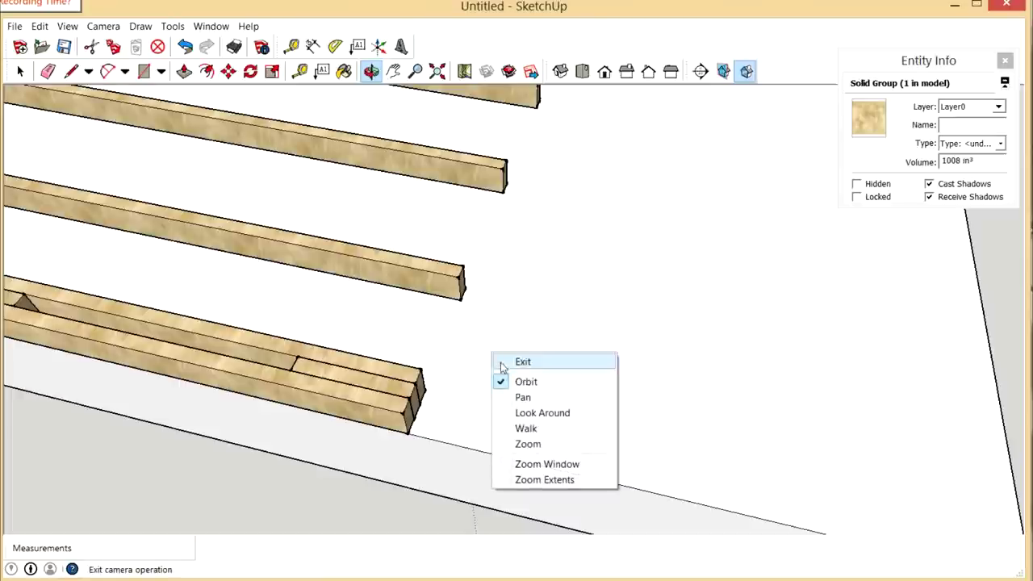
{"action": "left_click", "coordinate": [518, 361]}
{"action": "left_click", "coordinate": [477, 430]}
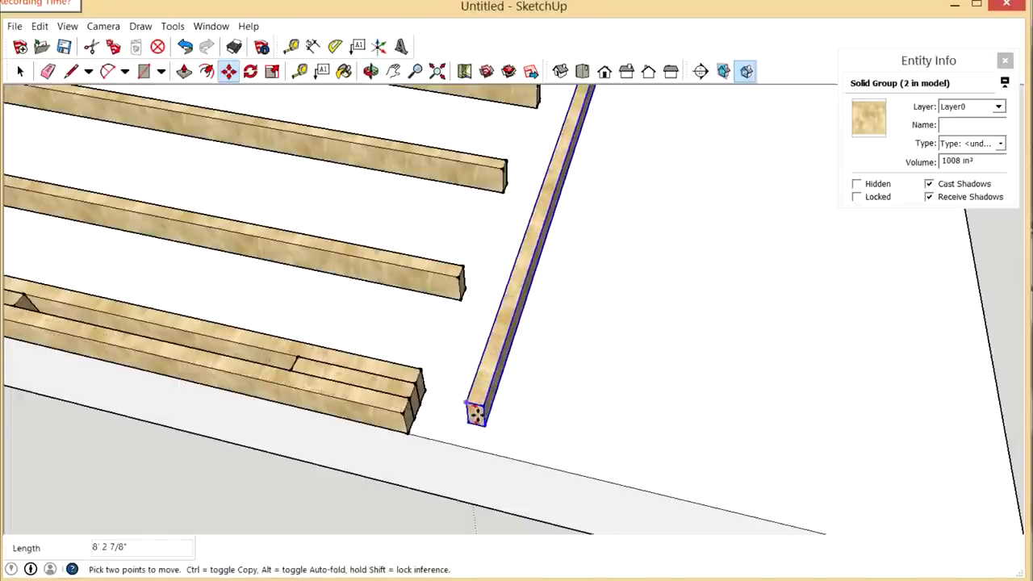
Step: Move the copied plate flush against the stud ends so it caps the framing from corner to corner
{"action": "left_click", "coordinate": [476, 413]}
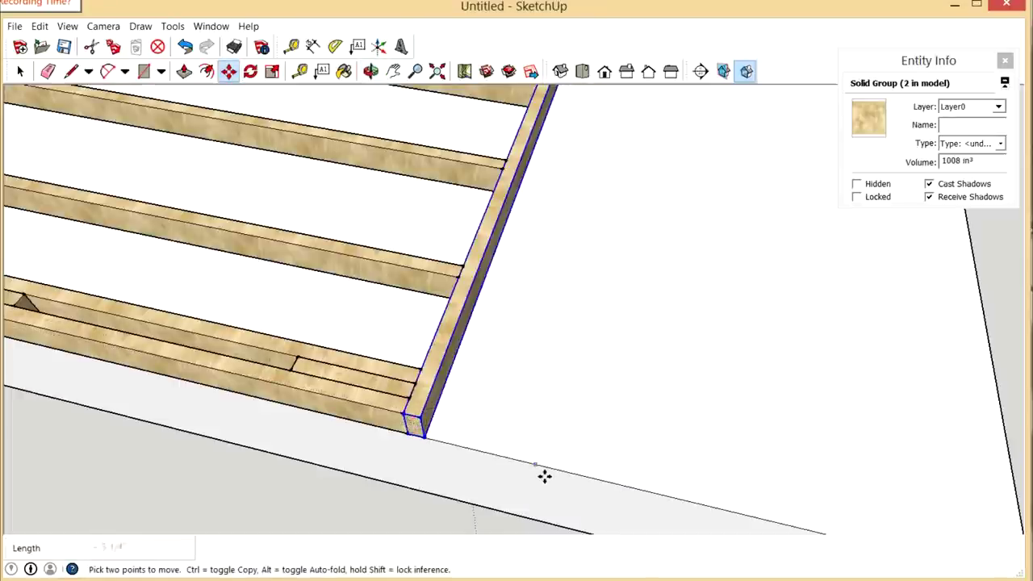
{"action": "scroll", "coordinate": [544, 476], "scroll_direction": "down", "scroll_amount": 8}
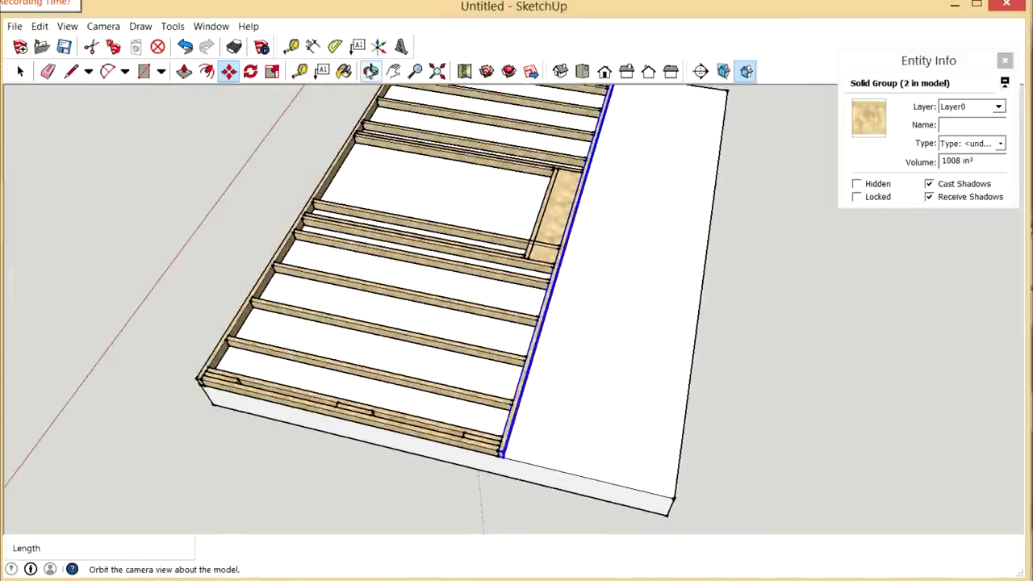
{"action": "left_click", "coordinate": [370, 71]}
{"action": "left_click_drag", "start_coordinate": [334, 334], "coordinate": [613, 311]}
{"action": "scroll", "coordinate": [494, 327], "scroll_direction": "down", "scroll_amount": 2}
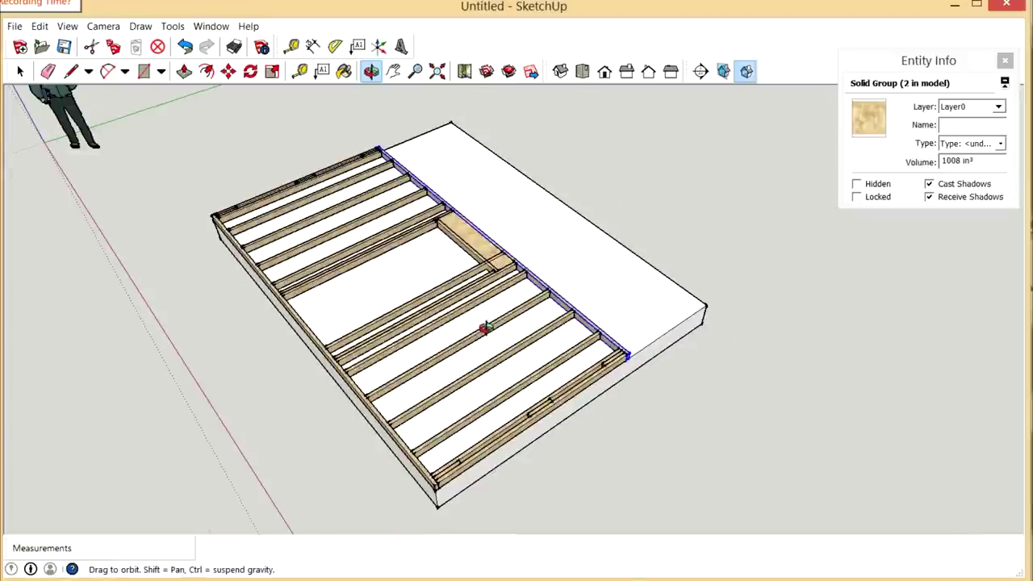
Step: Erase the leftover stud that runs through the header area inside the framed opening
{"action": "scroll", "coordinate": [483, 342], "scroll_direction": "up", "scroll_amount": 5}
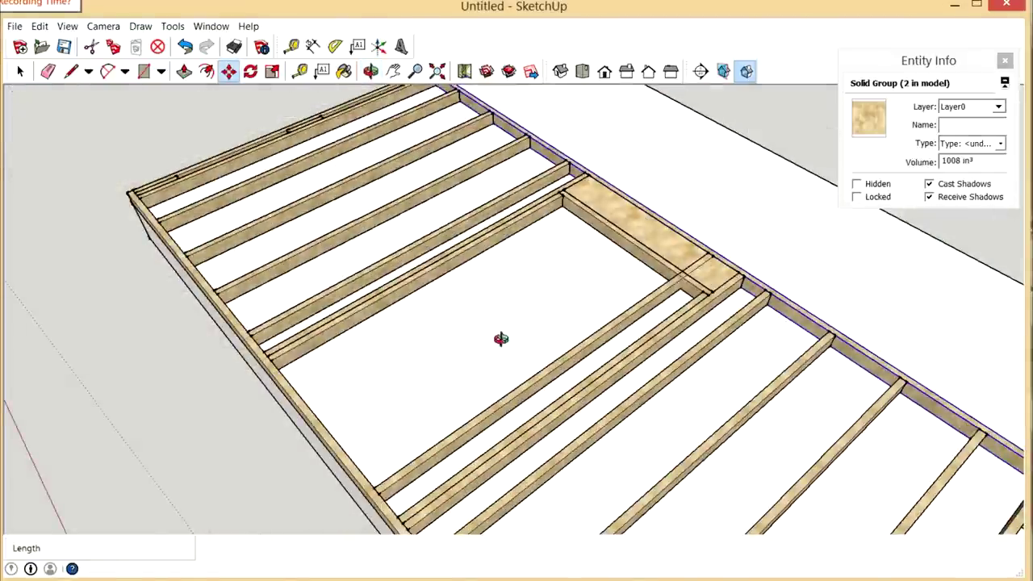
{"action": "left_click", "coordinate": [20, 71]}
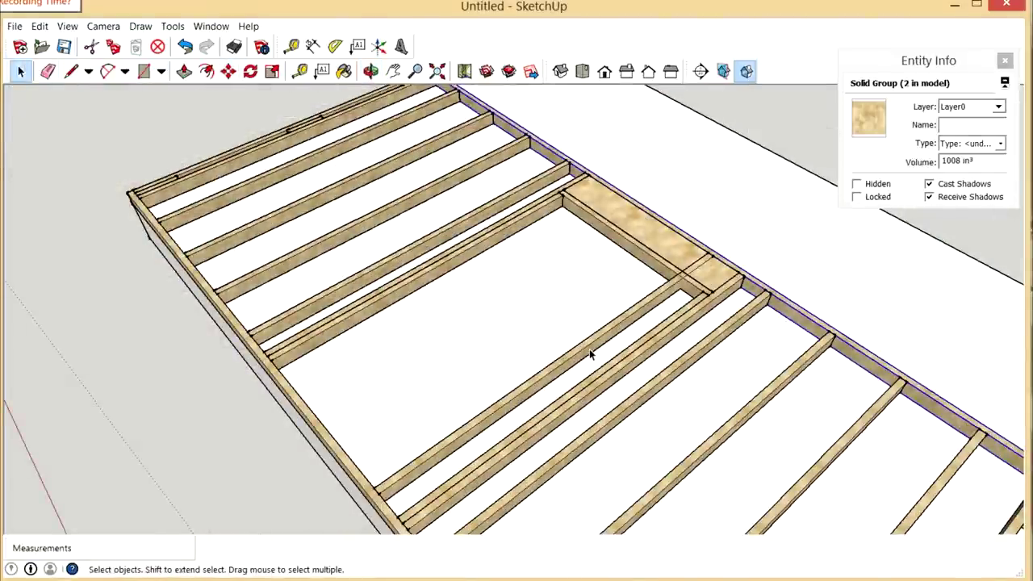
{"action": "left_click", "coordinate": [590, 352]}
{"action": "key", "text": "Delete"}
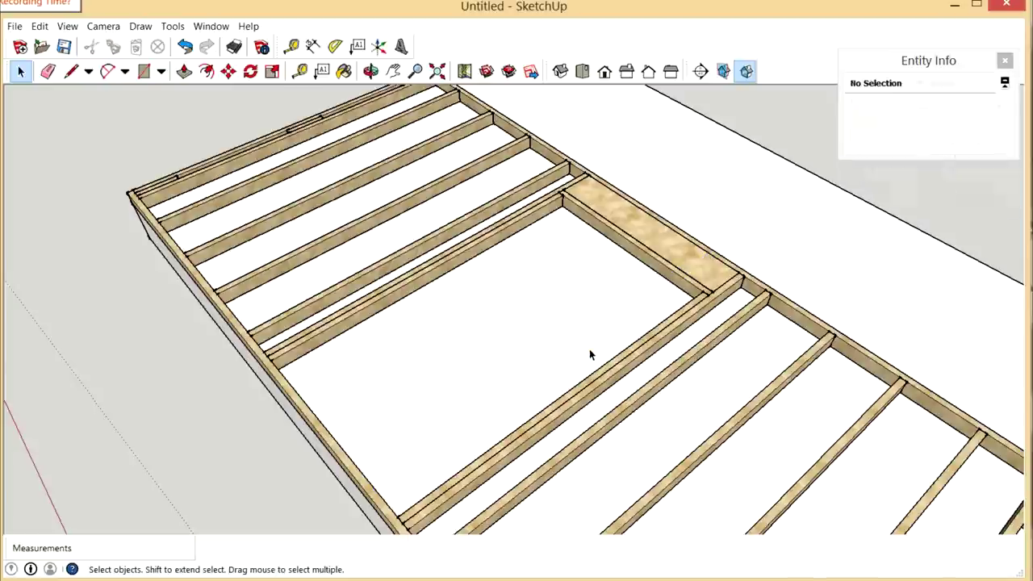
{"action": "scroll", "coordinate": [554, 358], "scroll_direction": "down", "scroll_amount": 3}
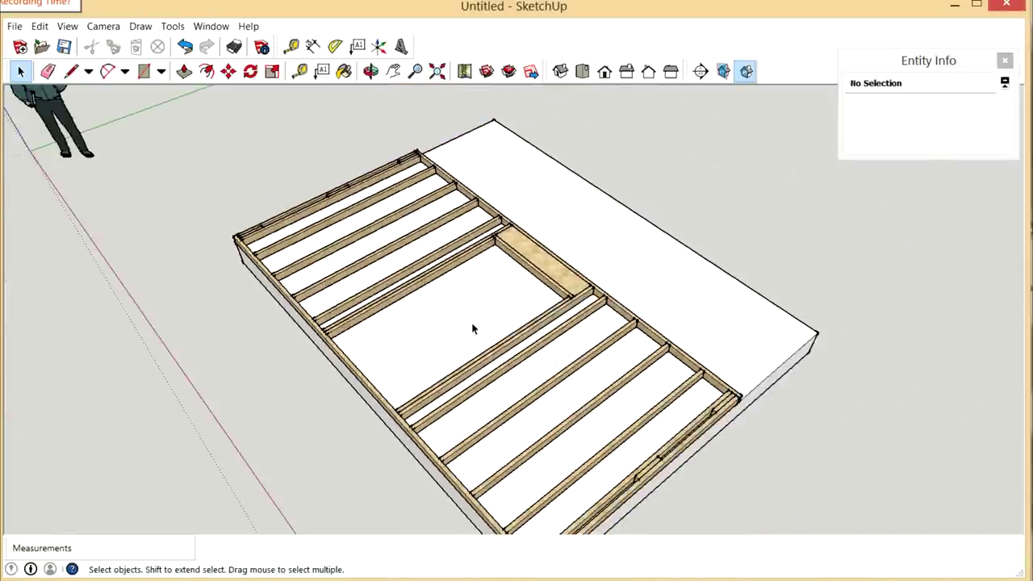
{"action": "scroll", "coordinate": [452, 281], "scroll_direction": "down", "scroll_amount": 2}
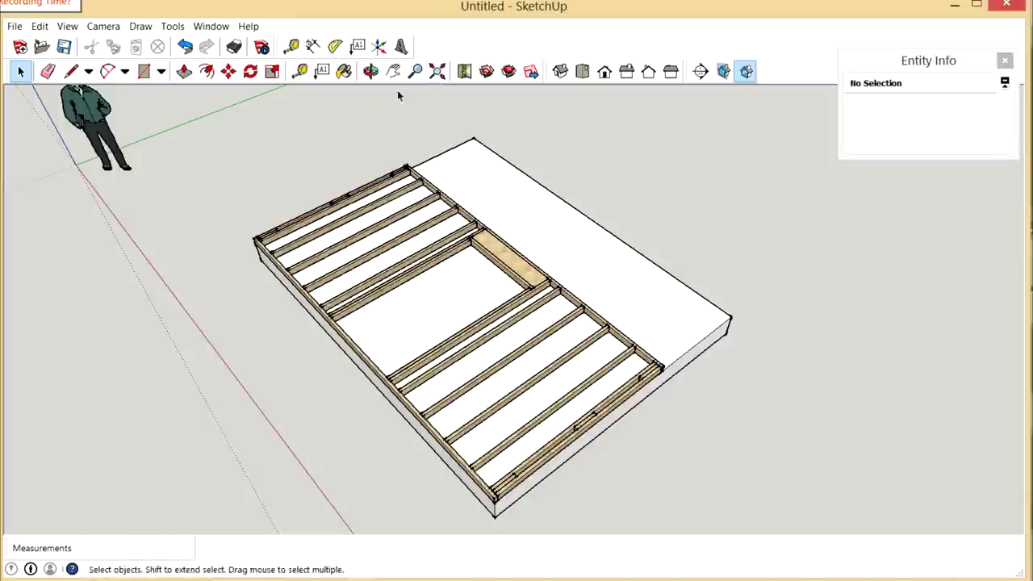
Step: Group all the wall framing members into a single wall group, leaving out the slab
{"action": "left_click", "coordinate": [370, 71]}
{"action": "mouse_move", "coordinate": [549, 380]}
{"action": "left_mouse_down"}
{"action": "mouse_move", "coordinate": [573, 391]}
{"action": "mouse_move", "coordinate": [337, 291]}
{"action": "mouse_move", "coordinate": [399, 344]}
{"action": "mouse_move", "coordinate": [394, 370]}
{"action": "left_mouse_up"}
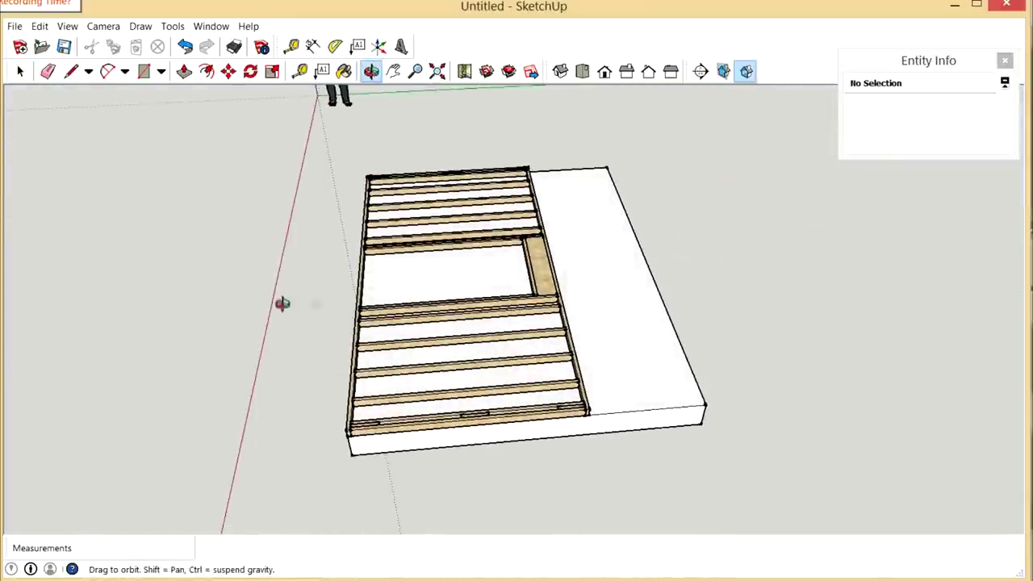
{"action": "left_click_drag", "start_coordinate": [282, 303], "coordinate": [343, 264]}
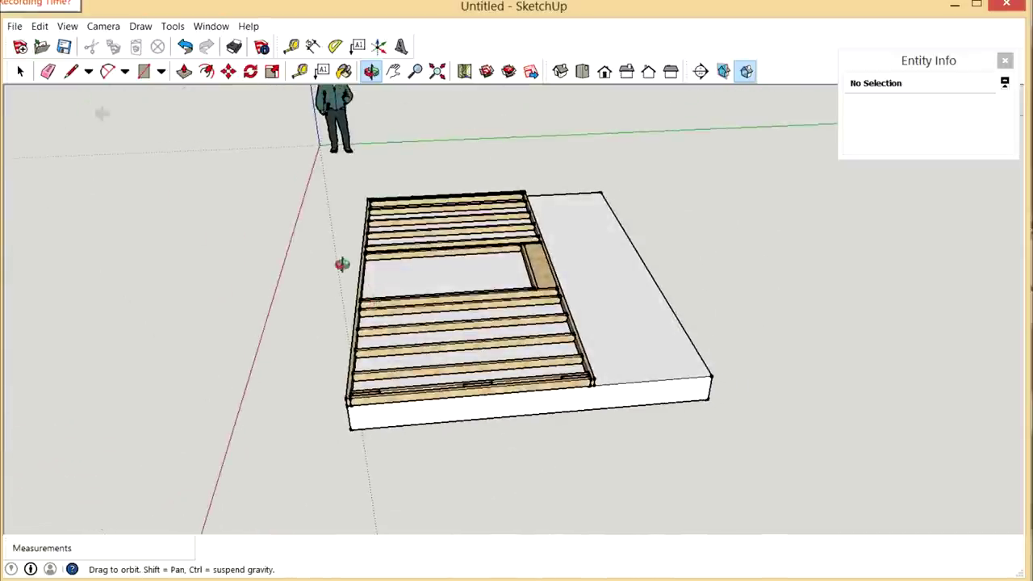
{"action": "left_click", "coordinate": [20, 71]}
{"action": "left_click_drag", "start_coordinate": [335, 174], "coordinate": [615, 474]}
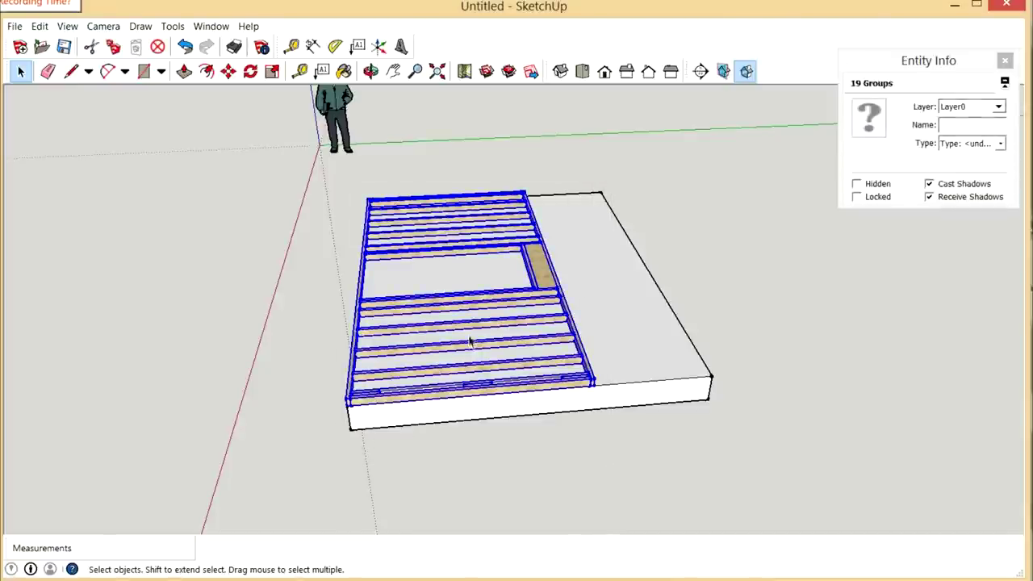
{"action": "right_click", "coordinate": [470, 345]}
{"action": "left_click", "coordinate": [586, 324]}
Step: Rotate the wall group 90 degrees upright about the base plate's lower corner at the slab edge
{"action": "scroll", "coordinate": [267, 385], "scroll_direction": "up", "scroll_amount": 2}
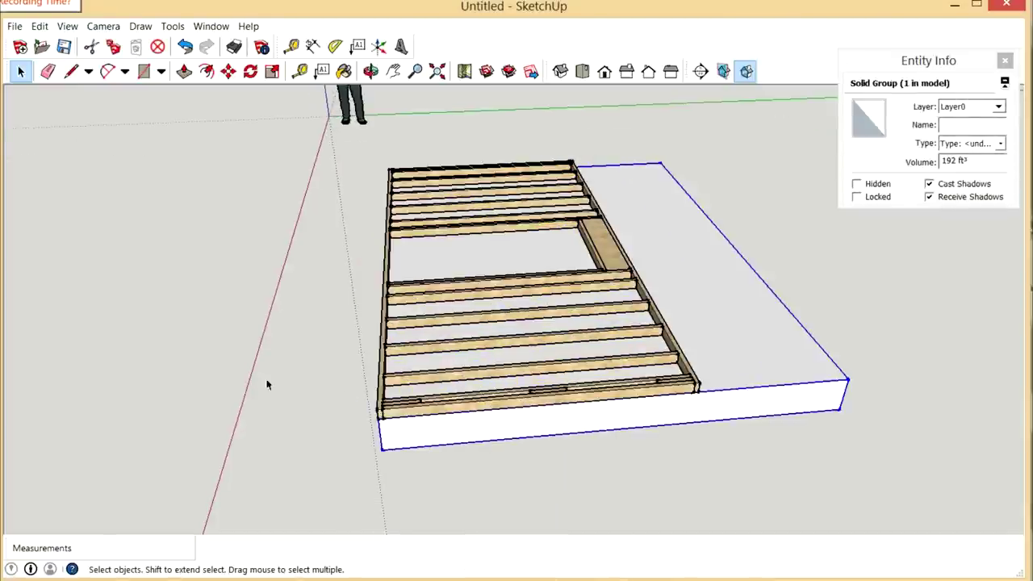
{"action": "left_click", "coordinate": [390, 414]}
{"action": "scroll", "coordinate": [387, 439], "scroll_direction": "up", "scroll_amount": 5}
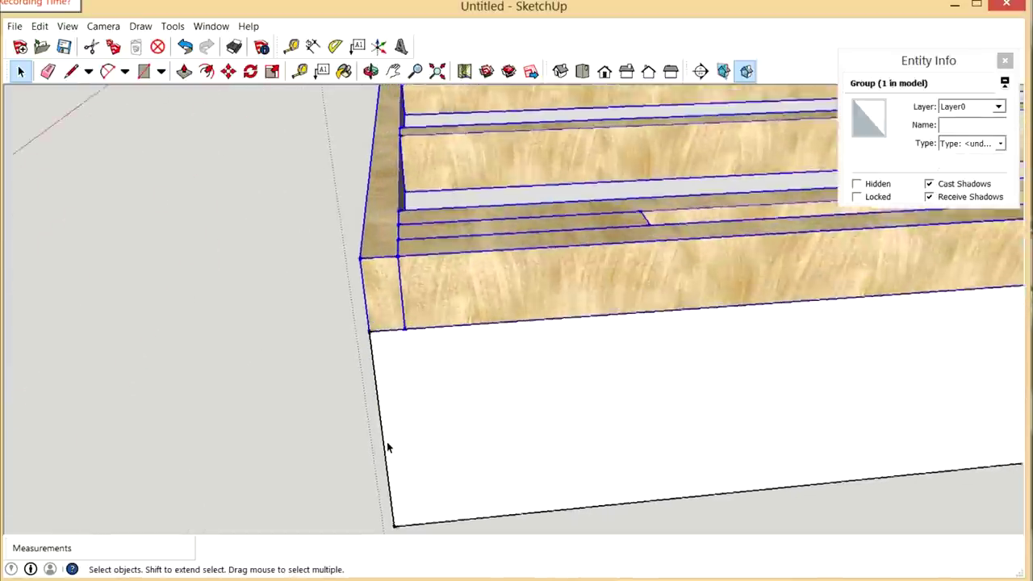
{"action": "scroll", "coordinate": [387, 443], "scroll_direction": "up", "scroll_amount": 1}
{"action": "left_click", "coordinate": [251, 71]}
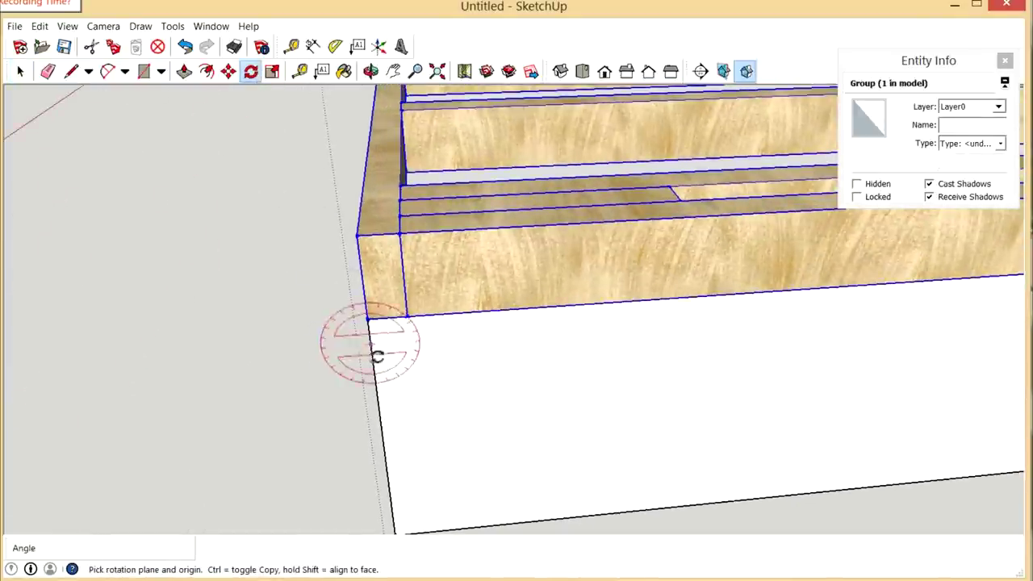
{"action": "left_click", "coordinate": [368, 316]}
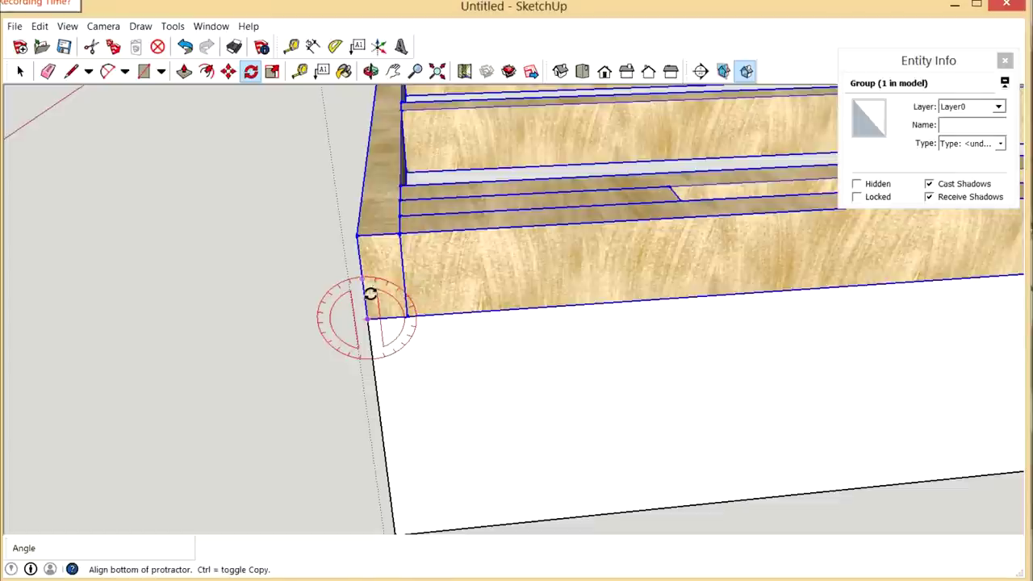
{"action": "left_click", "coordinate": [369, 295]}
{"action": "left_click", "coordinate": [333, 331]}
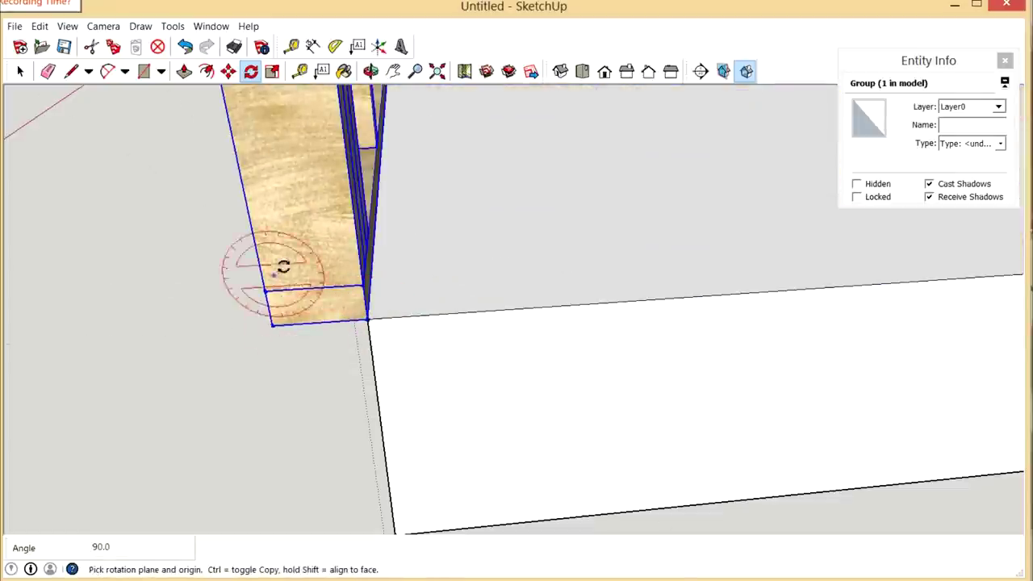
Step: Move the upright wall onto the slab, aligning its outer bottom corner with the slab's corner
{"action": "key", "text": "m"}
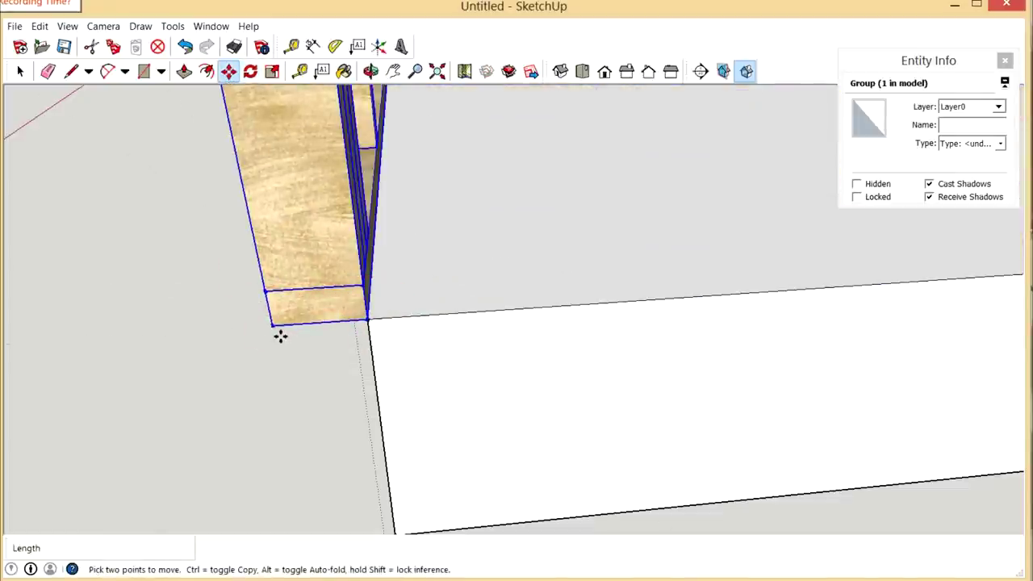
{"action": "left_click", "coordinate": [280, 337]}
{"action": "left_click", "coordinate": [376, 334]}
{"action": "scroll", "coordinate": [422, 433], "scroll_direction": "down", "scroll_amount": 3}
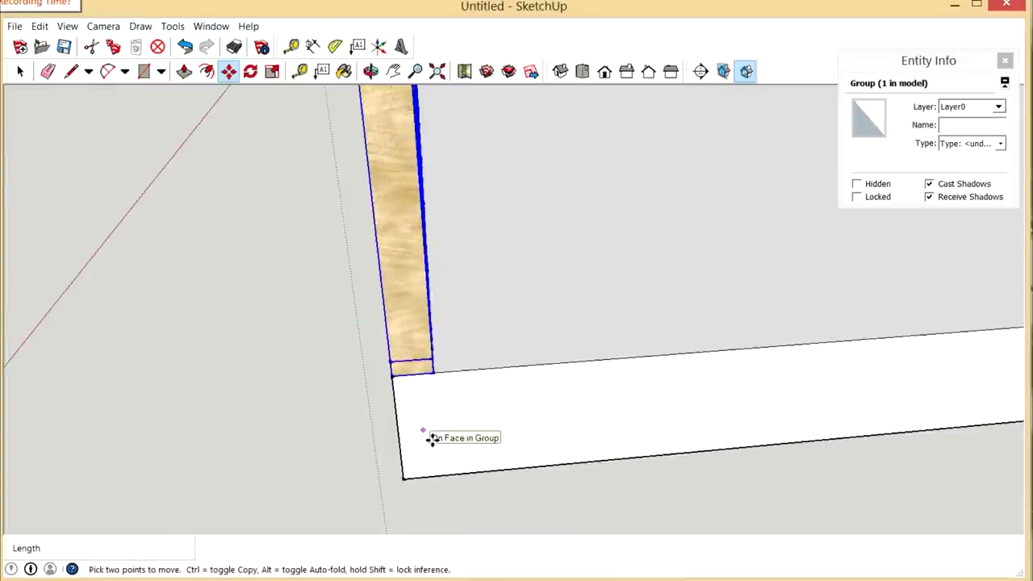
Step: Move the wall 1/2" inward from the slab's long edge, keeping its end flush with the short edge
{"action": "scroll", "coordinate": [396, 423], "scroll_direction": "up", "scroll_amount": 4}
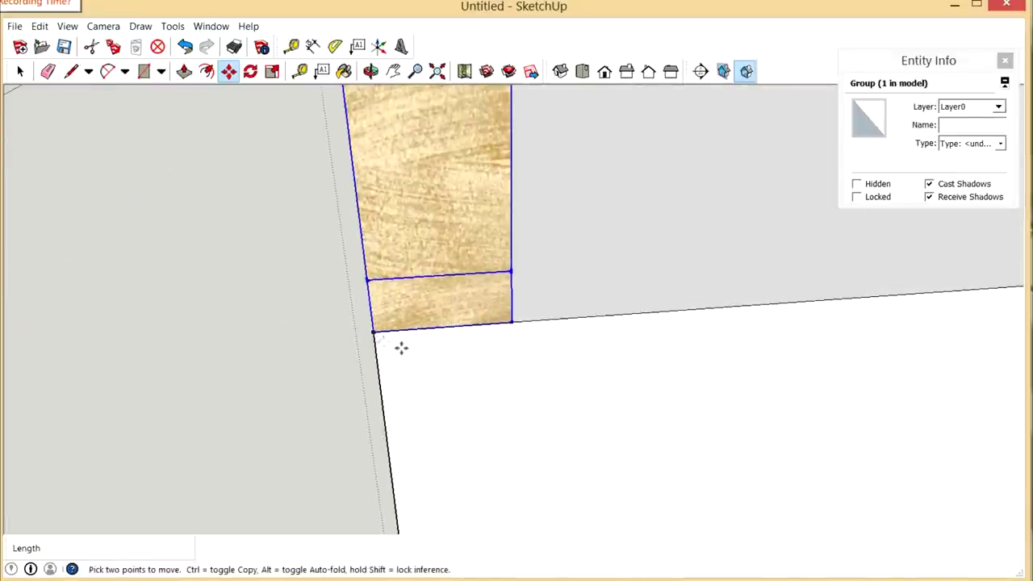
{"action": "left_click", "coordinate": [383, 339]}
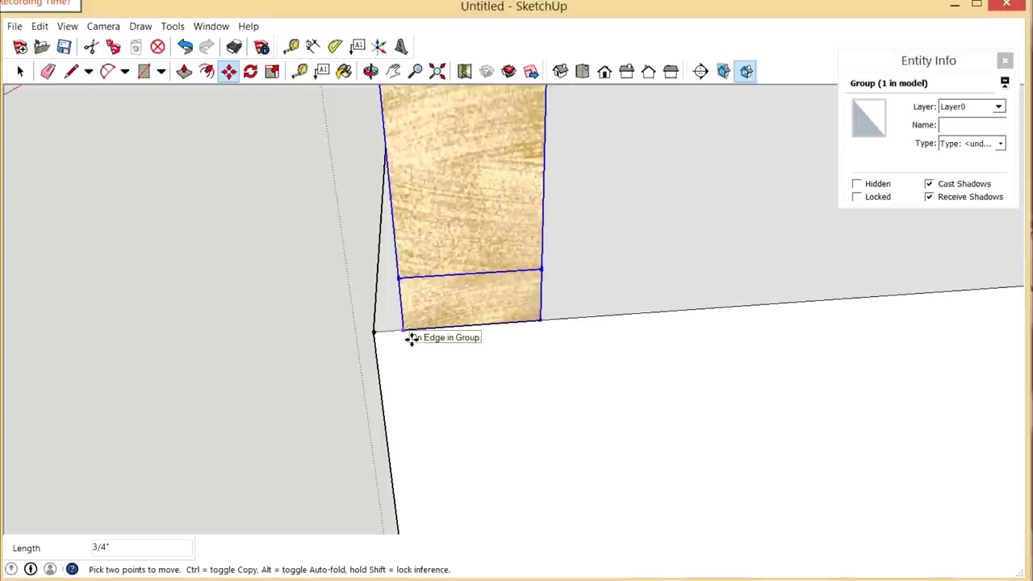
{"action": "left_click", "coordinate": [413, 340]}
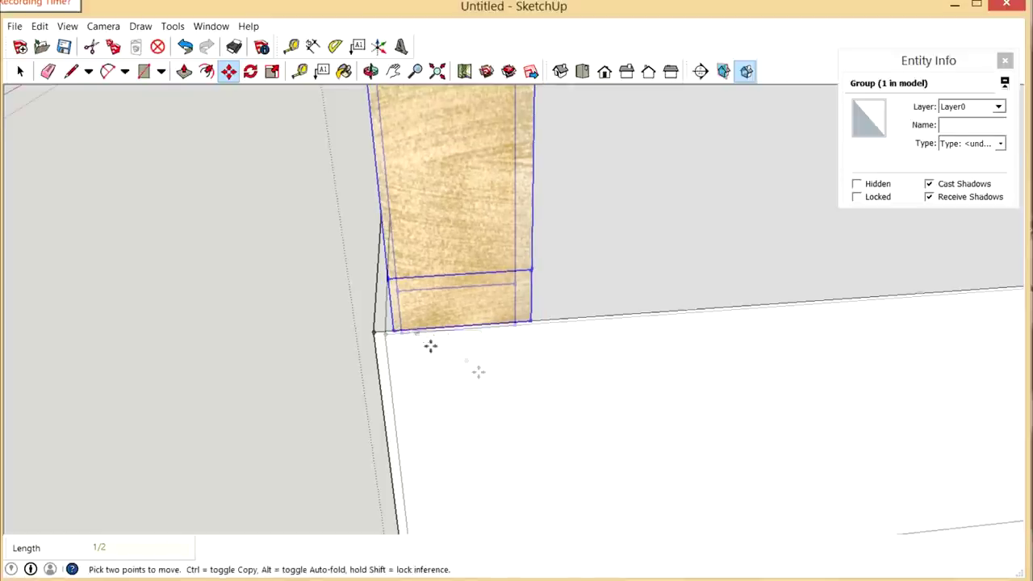
{"action": "scroll", "coordinate": [429, 346], "scroll_direction": "down", "scroll_amount": 1}
Step: Examine the wall's inset along the slab edge and the complete upright framing from outside
{"action": "left_click", "coordinate": [374, 71]}
{"action": "left_click_drag", "start_coordinate": [452, 323], "coordinate": [443, 362]}
{"action": "scroll", "coordinate": [501, 411], "scroll_direction": "down", "scroll_amount": 8}
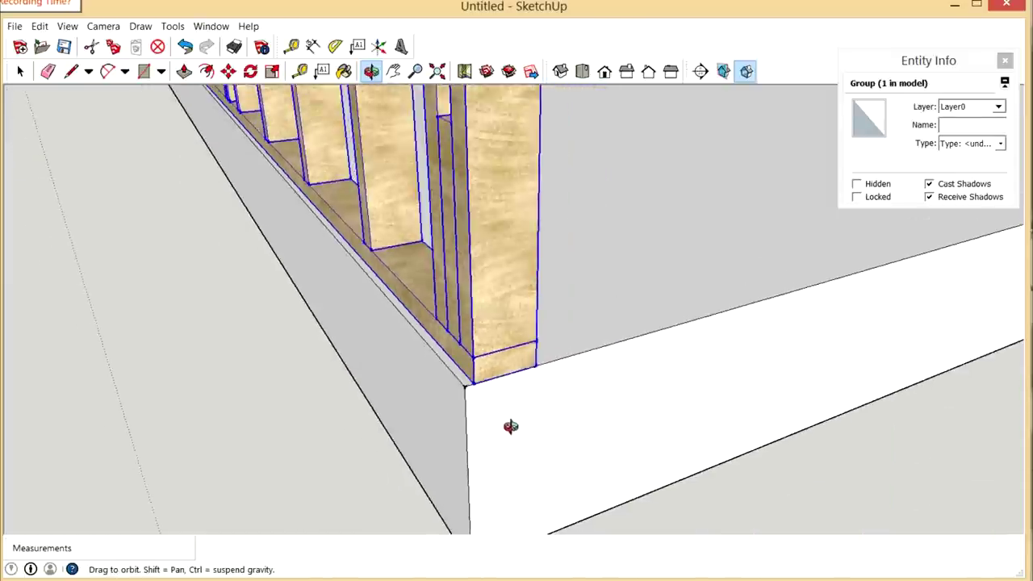
{"action": "scroll", "coordinate": [525, 387], "scroll_direction": "down", "scroll_amount": 4}
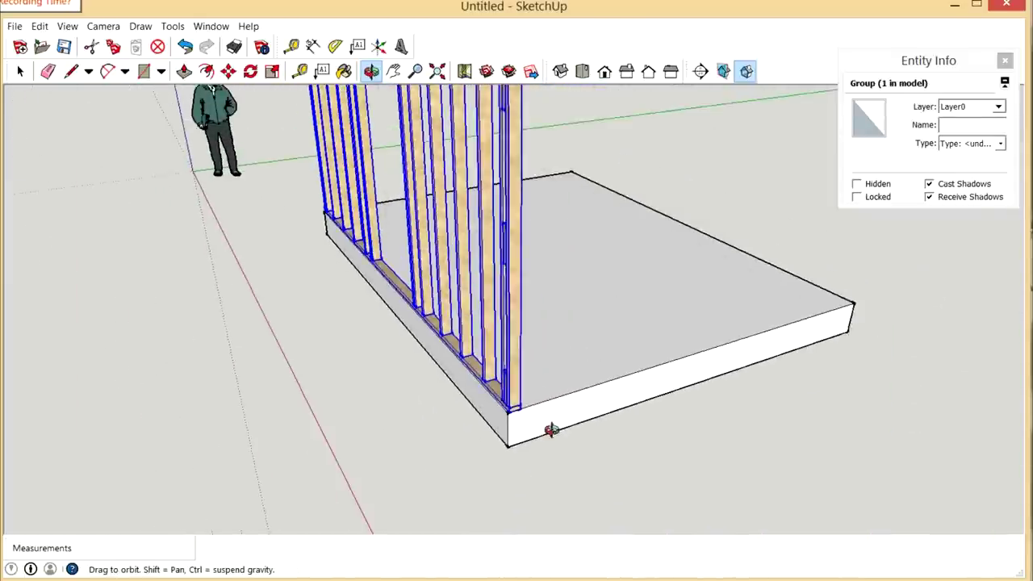
{"action": "left_click_drag", "start_coordinate": [526, 351], "coordinate": [623, 396]}
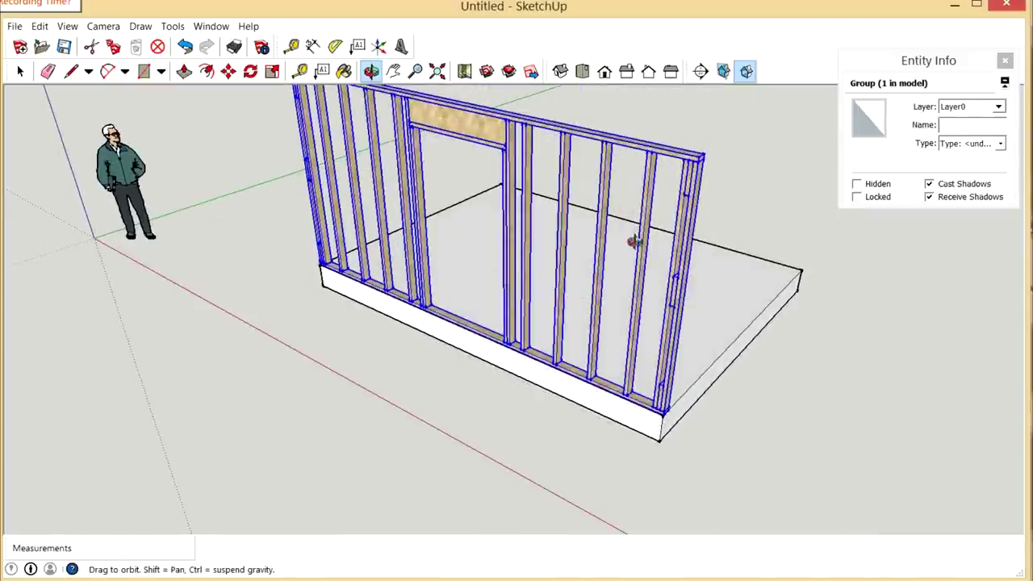
{"action": "left_click_drag", "start_coordinate": [536, 189], "coordinate": [622, 223]}
{"action": "left_click_drag", "start_coordinate": [641, 335], "coordinate": [565, 386]}
Step: Examine the built-up corner and the top plate's end at the near end of the upright wall
{"action": "left_click", "coordinate": [20, 71]}
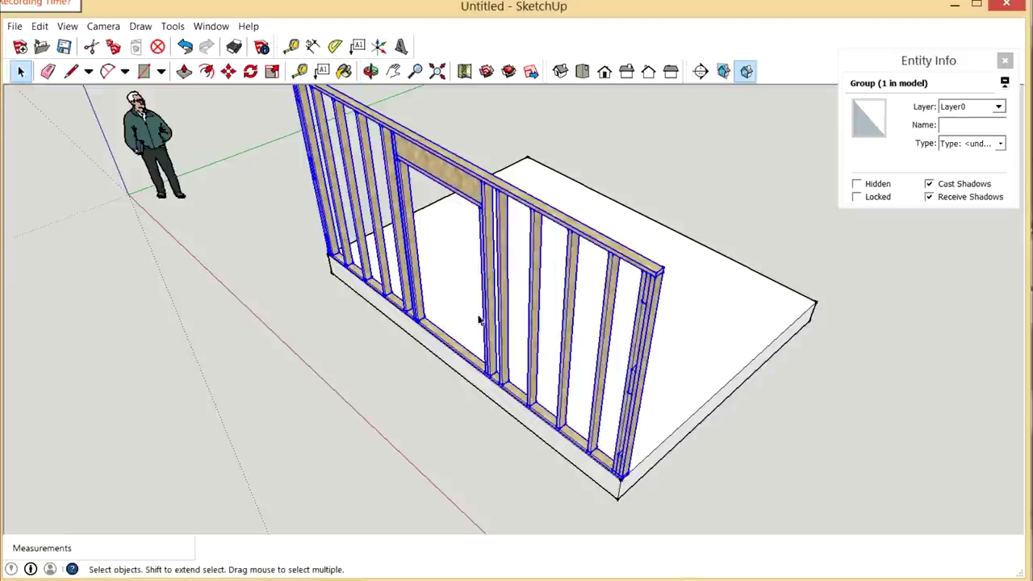
{"action": "left_click", "coordinate": [627, 302]}
{"action": "scroll", "coordinate": [673, 302], "scroll_direction": "up", "scroll_amount": 8}
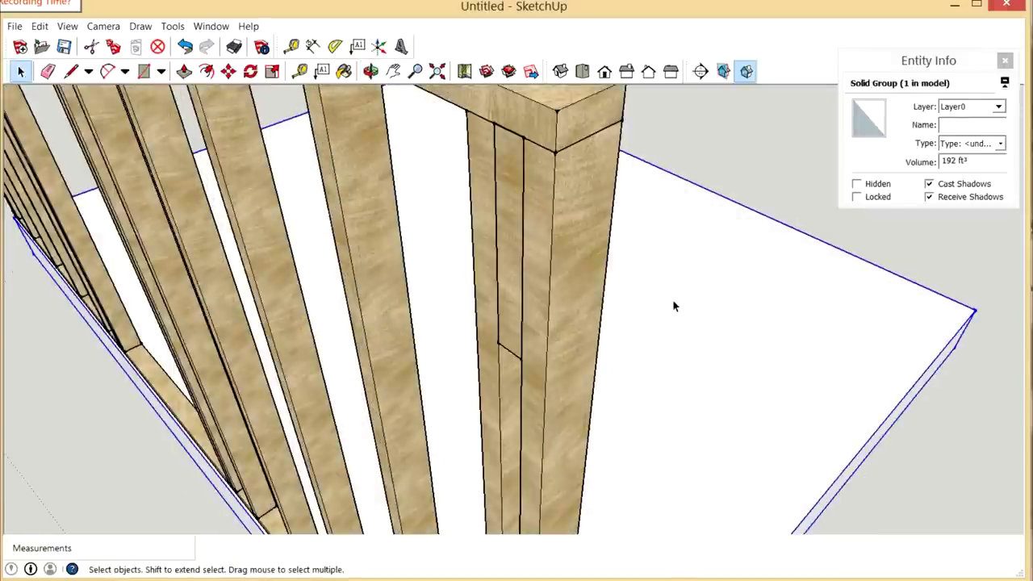
{"action": "scroll", "coordinate": [622, 438], "scroll_direction": "down", "scroll_amount": 3}
{"action": "scroll", "coordinate": [613, 290], "scroll_direction": "up", "scroll_amount": 5}
{"action": "scroll", "coordinate": [331, 242], "scroll_direction": "down", "scroll_amount": 5}
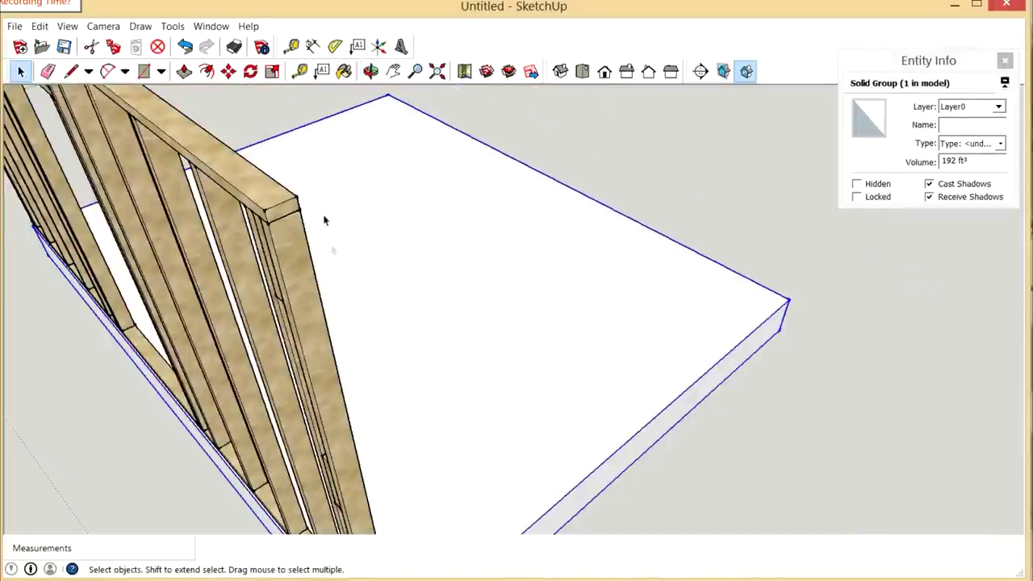
{"action": "scroll", "coordinate": [210, 216], "scroll_direction": "up", "scroll_amount": 3}
{"action": "scroll", "coordinate": [284, 242], "scroll_direction": "down", "scroll_amount": 3}
{"action": "scroll", "coordinate": [309, 234], "scroll_direction": "up", "scroll_amount": 6}
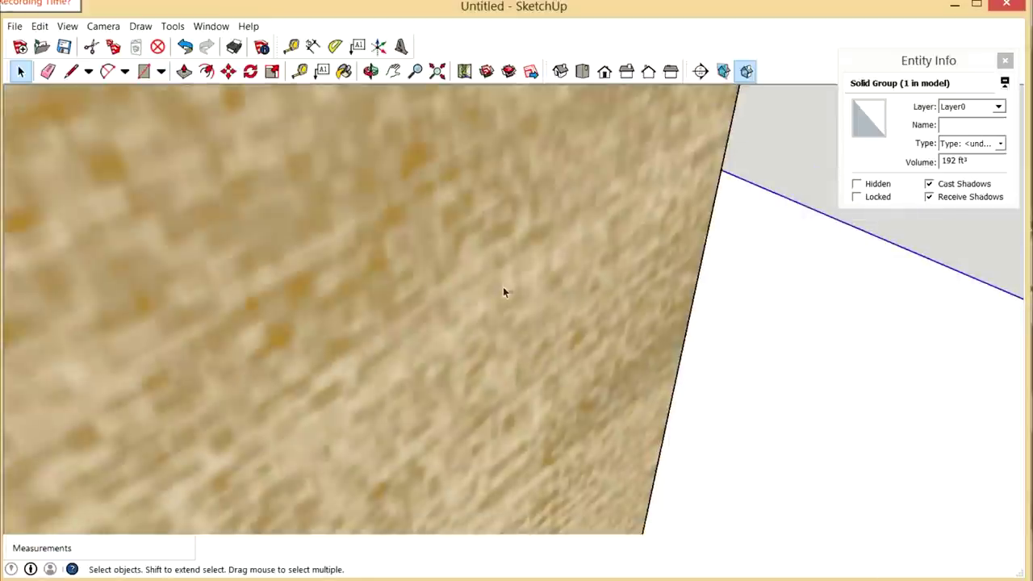
Step: Explode the upright wall's group so its framing members are separate objects again
{"action": "scroll", "coordinate": [548, 303], "scroll_direction": "down", "scroll_amount": 1}
{"action": "scroll", "coordinate": [590, 320], "scroll_direction": "down", "scroll_amount": 4}
{"action": "middle_click_drag", "start_coordinate": [539, 234], "coordinate": [649, 307]}
{"action": "scroll", "coordinate": [678, 307], "scroll_direction": "up", "scroll_amount": 3}
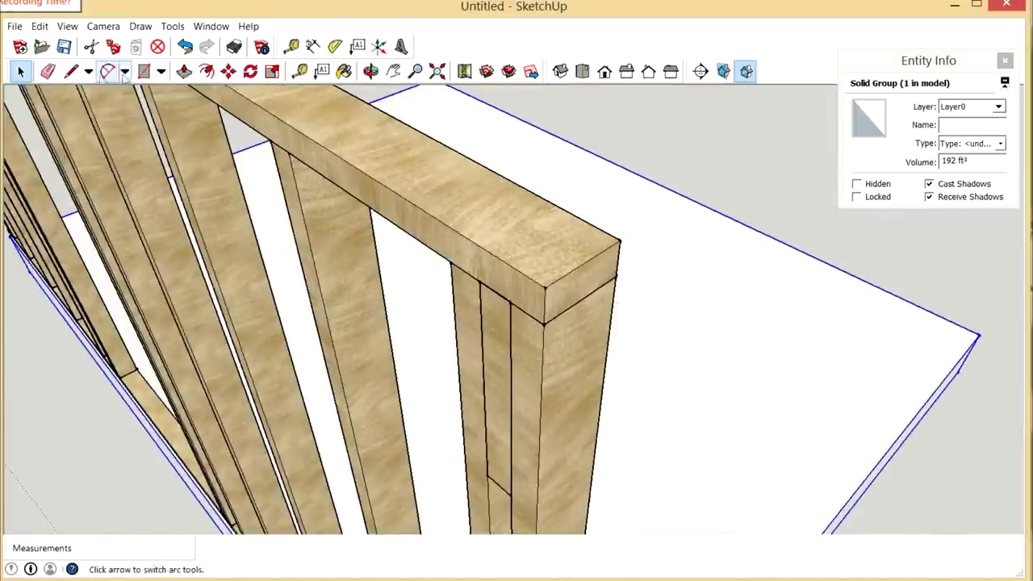
{"action": "left_click", "coordinate": [515, 295]}
{"action": "left_click", "coordinate": [307, 197]}
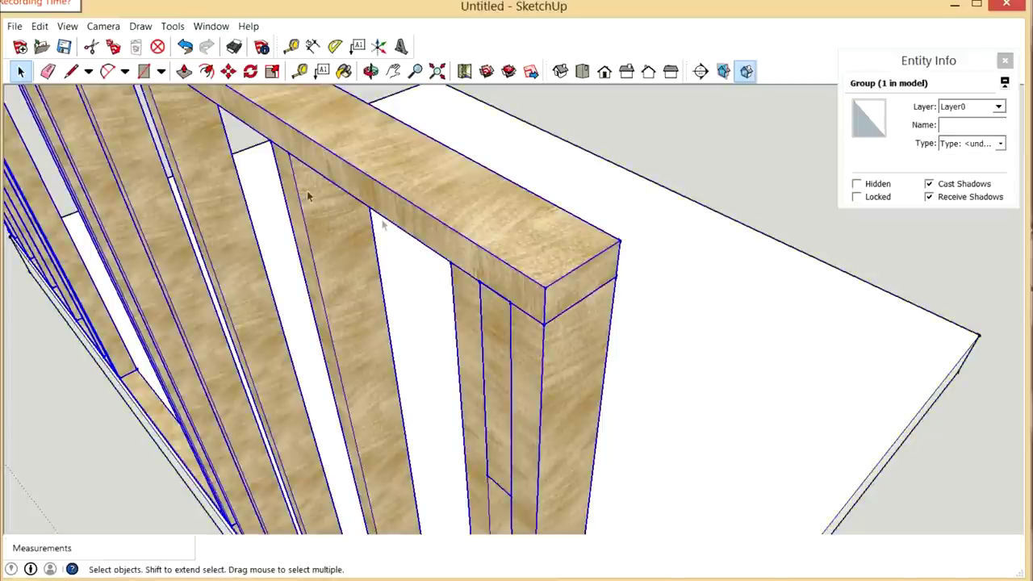
{"action": "double_click", "coordinate": [473, 223]}
{"action": "left_click", "coordinate": [802, 231]}
{"action": "left_click", "coordinate": [813, 244]}
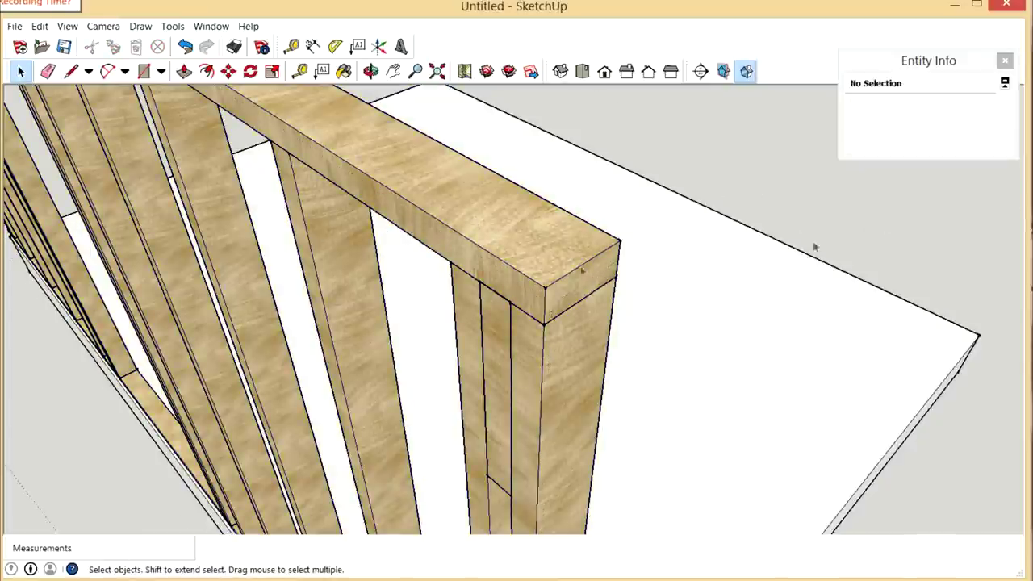
{"action": "left_click", "coordinate": [533, 269]}
{"action": "right_click", "coordinate": [534, 266]}
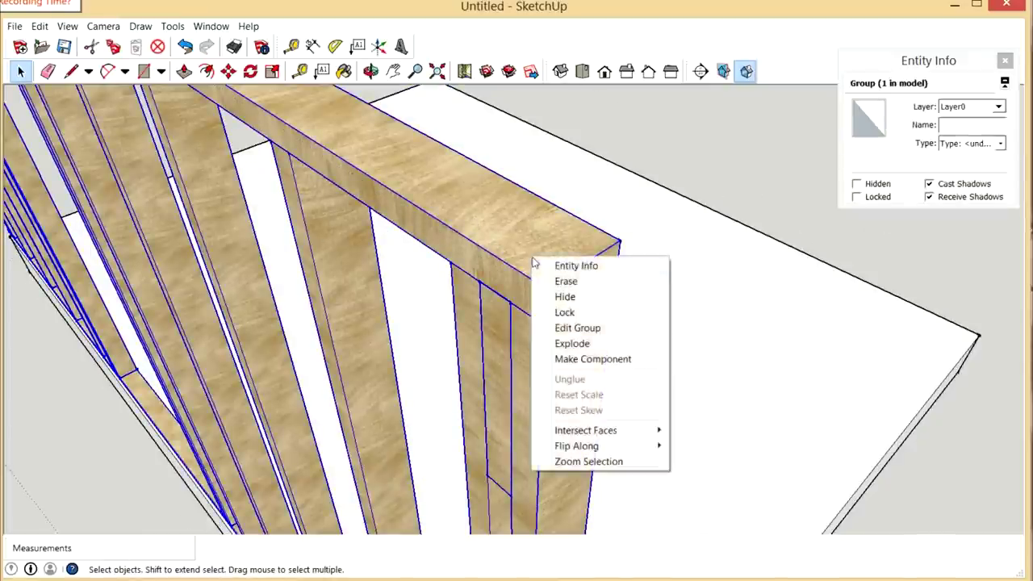
{"action": "left_click", "coordinate": [583, 346]}
{"action": "left_click", "coordinate": [564, 265]}
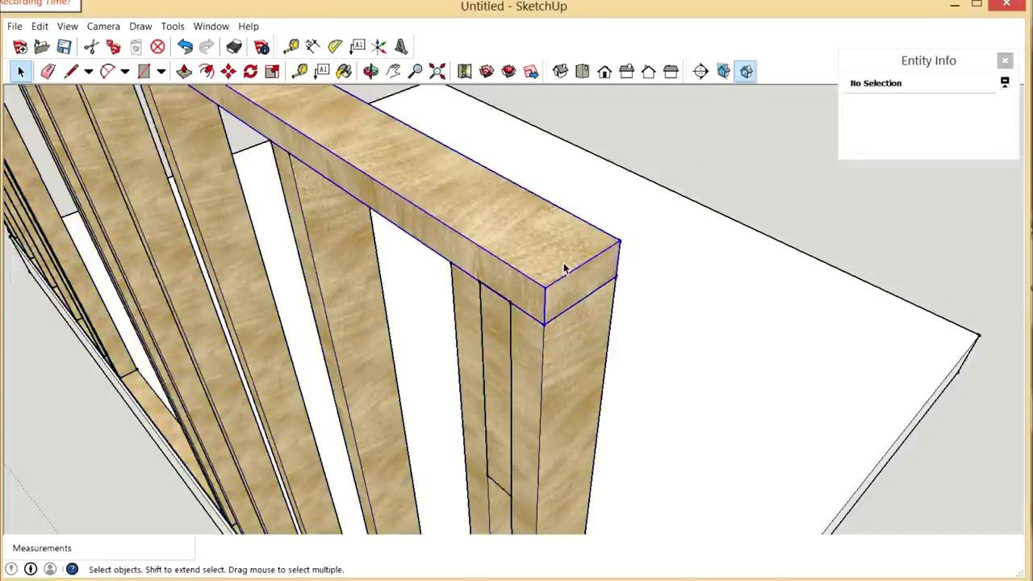
Step: Copy the wall's top plate straight up by its own thickness, stacking a second plate directly on it
{"action": "double_click", "coordinate": [565, 266]}
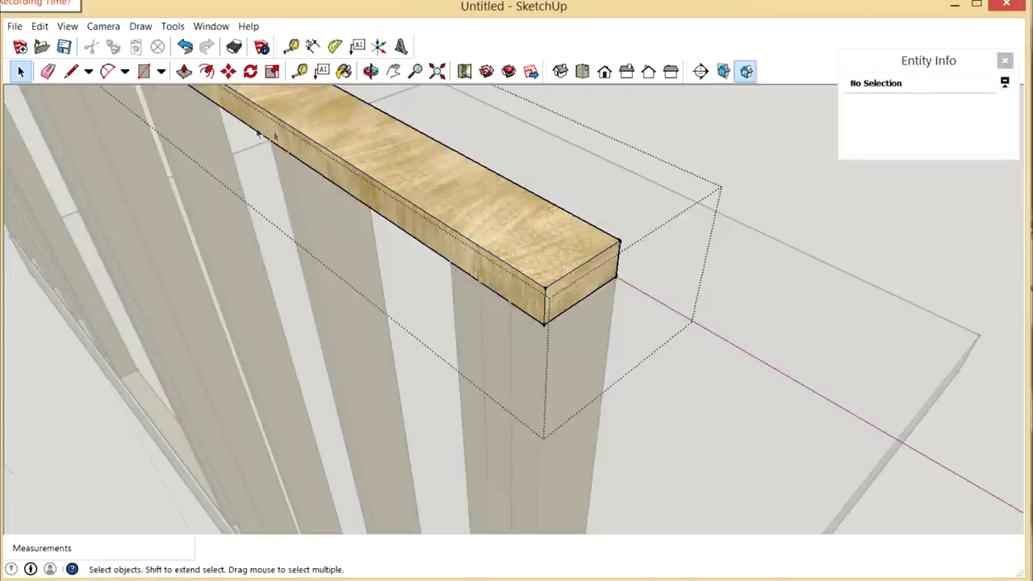
{"action": "left_click", "coordinate": [780, 166]}
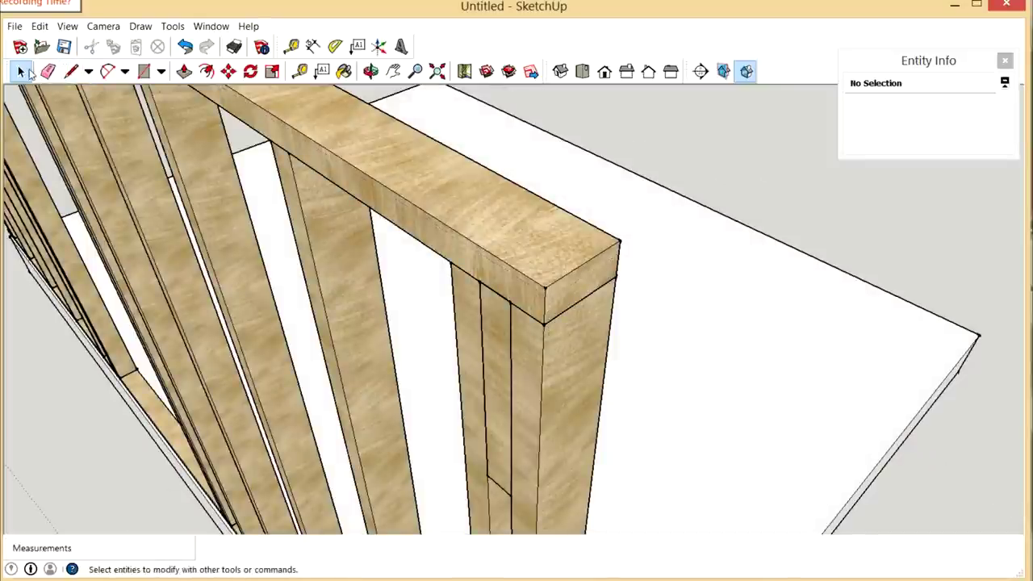
{"action": "left_click", "coordinate": [516, 235]}
{"action": "key", "text": "m"}
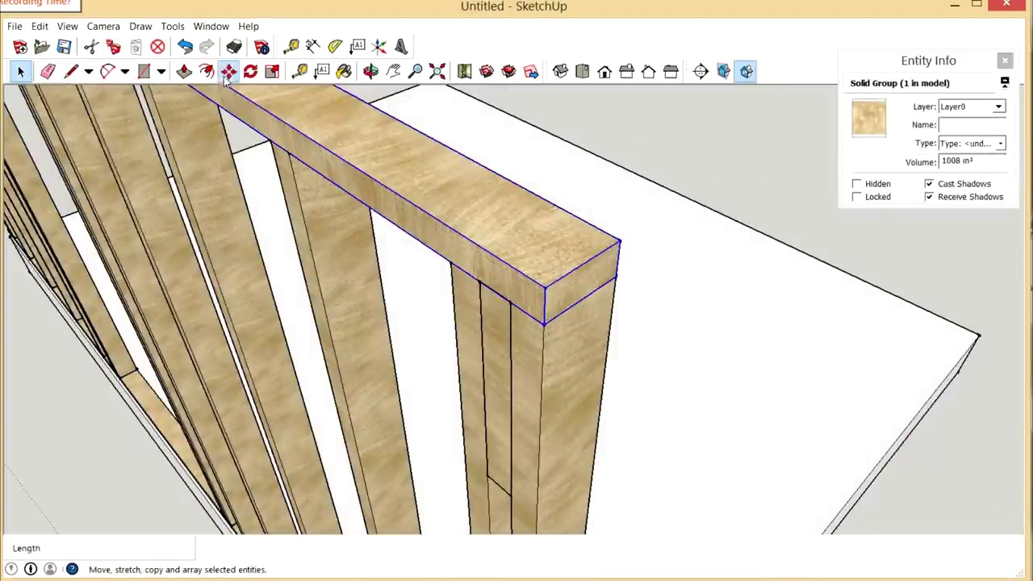
{"action": "key", "text": "ctrl"}
{"action": "left_click", "coordinate": [555, 334]}
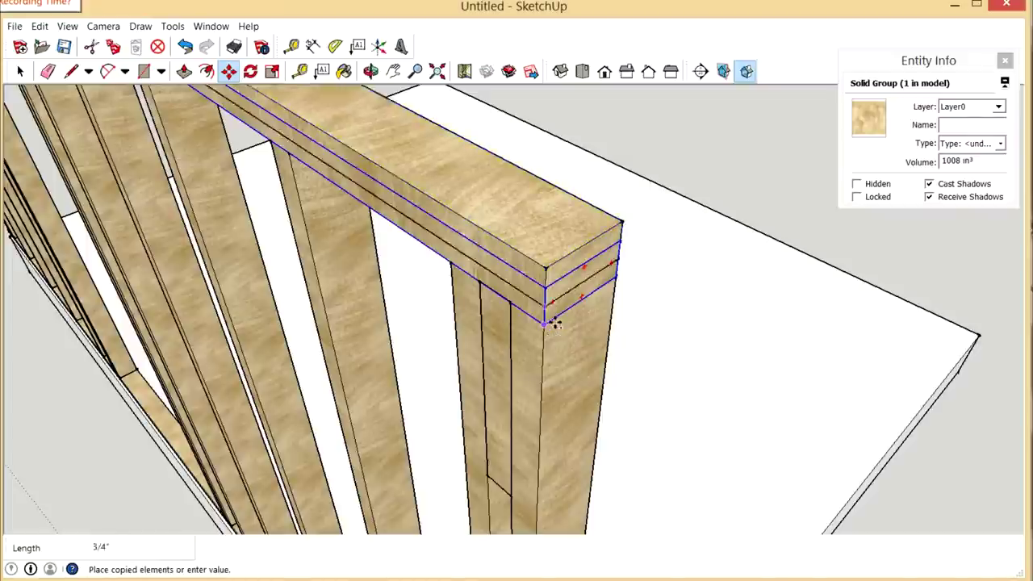
{"action": "left_click", "coordinate": [557, 303]}
Step: Examine the doubled top plate along the wall and the built-up corner down to the slab
{"action": "middle_click_drag", "start_coordinate": [562, 303], "coordinate": [379, 235]}
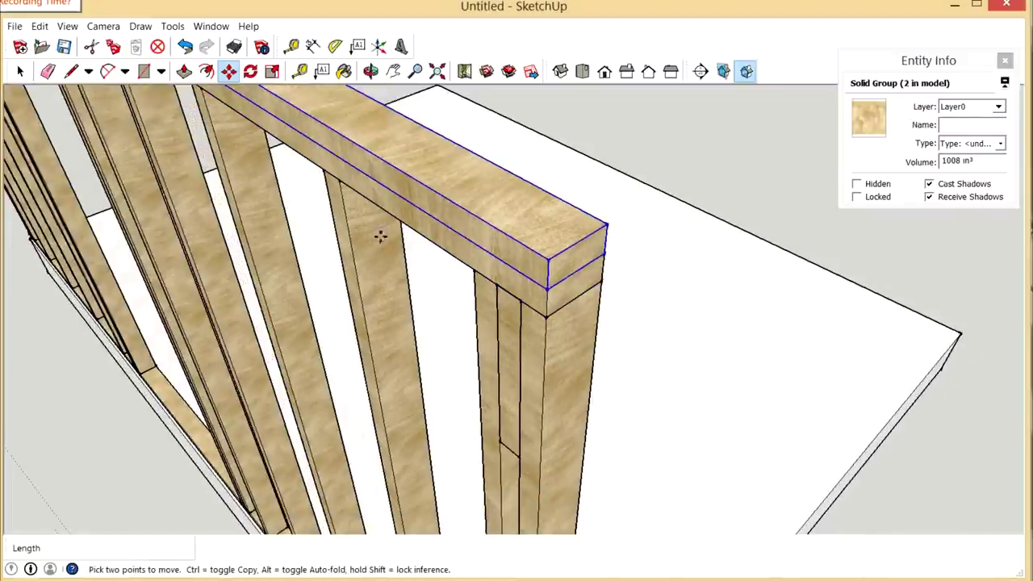
{"action": "scroll", "coordinate": [737, 303], "scroll_direction": "down", "scroll_amount": 4}
{"action": "scroll", "coordinate": [669, 266], "scroll_direction": "up", "scroll_amount": 1}
{"action": "scroll", "coordinate": [668, 363], "scroll_direction": "down", "scroll_amount": 2}
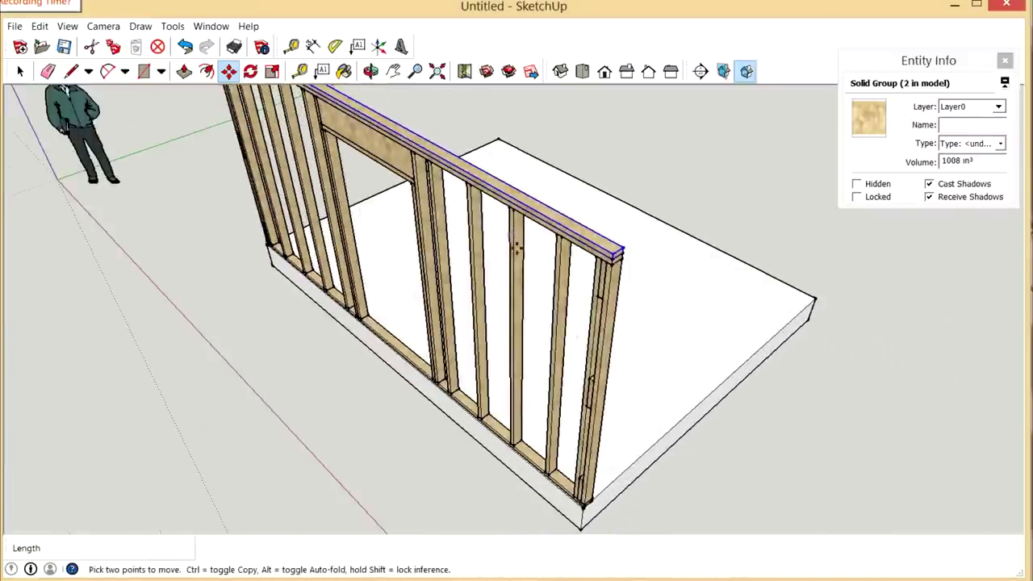
{"action": "scroll", "coordinate": [656, 431], "scroll_direction": "up", "scroll_amount": 5}
{"action": "scroll", "coordinate": [554, 392], "scroll_direction": "down", "scroll_amount": 3}
{"action": "scroll", "coordinate": [582, 444], "scroll_direction": "up", "scroll_amount": 3}
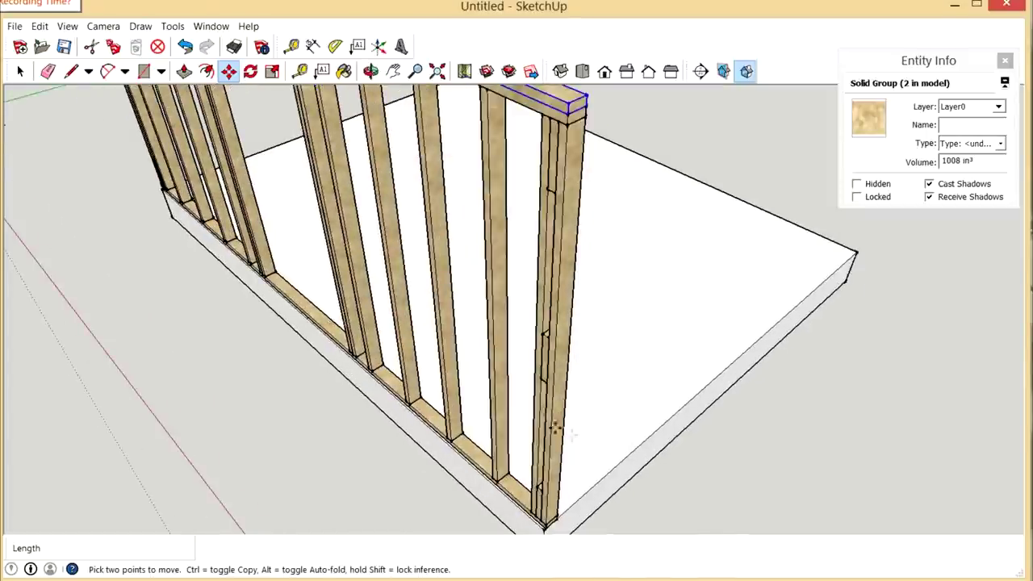
{"action": "scroll", "coordinate": [579, 434], "scroll_direction": "down", "scroll_amount": 3}
{"action": "scroll", "coordinate": [597, 460], "scroll_direction": "up", "scroll_amount": 3}
{"action": "scroll", "coordinate": [673, 484], "scroll_direction": "down", "scroll_amount": 1}
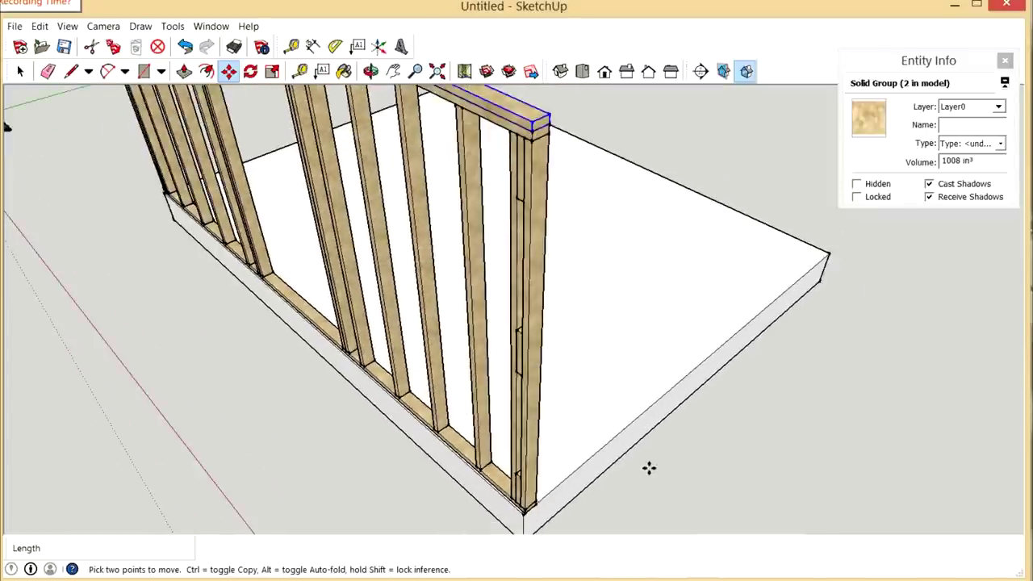
Step: Measure the wall's height at its near end, from the bottom plate's lower corner to the upper top plate's upper corner
{"action": "left_click", "coordinate": [300, 71]}
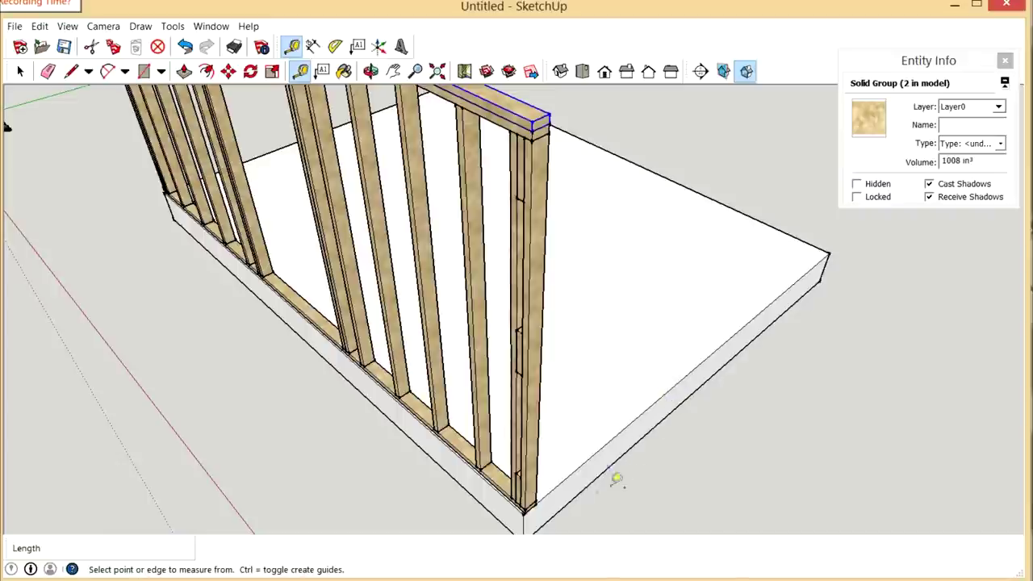
{"action": "scroll", "coordinate": [569, 522], "scroll_direction": "up", "scroll_amount": 5}
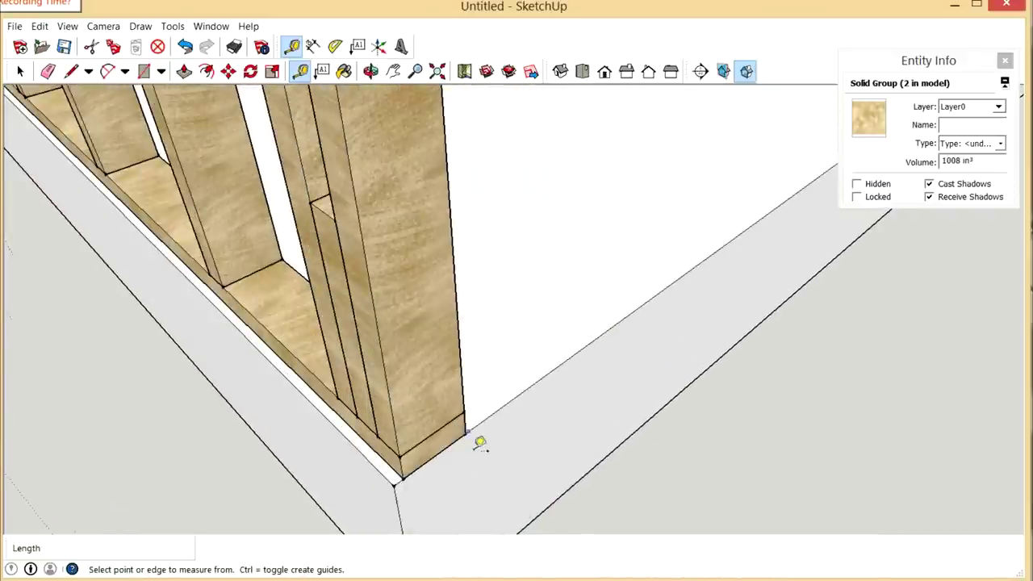
{"action": "left_click", "coordinate": [476, 439]}
{"action": "scroll", "coordinate": [532, 484], "scroll_direction": "down", "scroll_amount": 7}
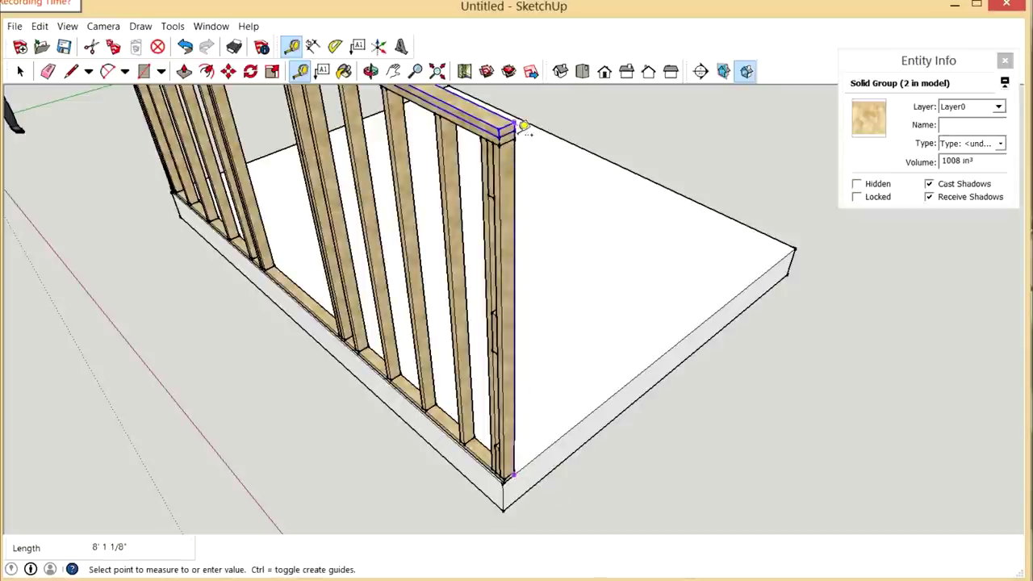
{"action": "scroll", "coordinate": [523, 129], "scroll_direction": "up", "scroll_amount": 4}
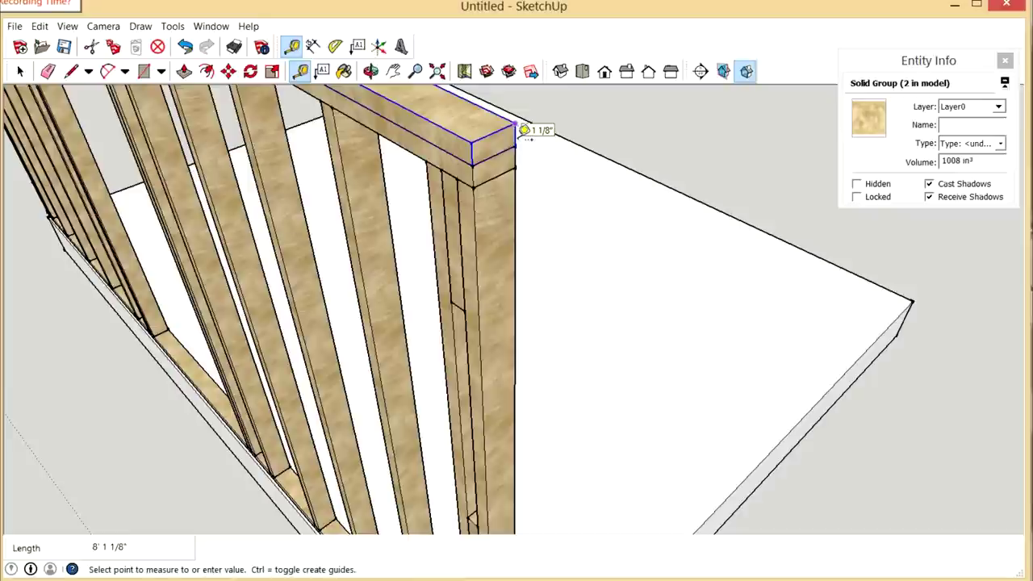
{"action": "left_click", "coordinate": [532, 240]}
{"action": "scroll", "coordinate": [534, 242], "scroll_direction": "down", "scroll_amount": 4}
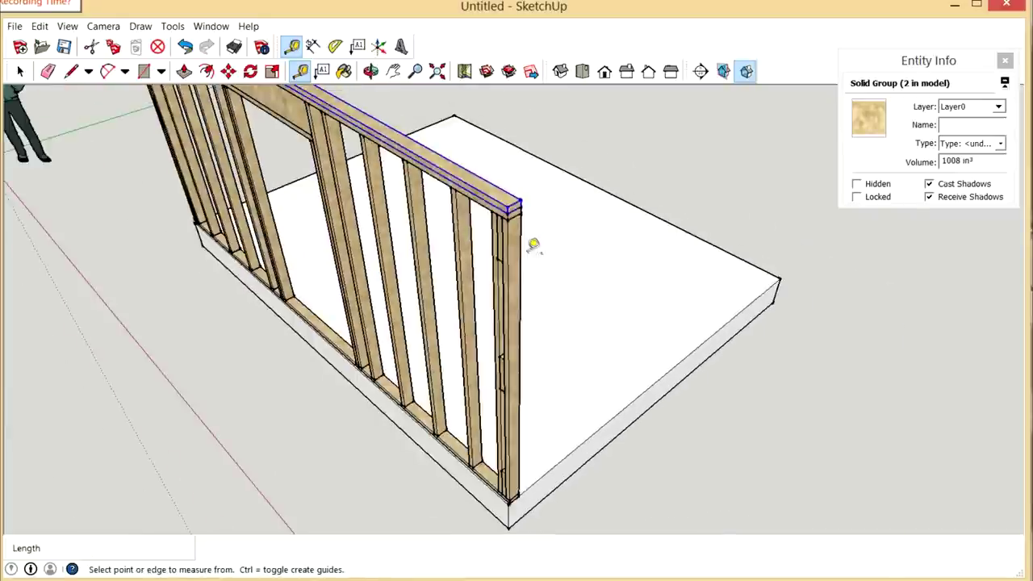
Step: Examine how the two stacked top plates end above the wall's near built-up corner
{"action": "scroll", "coordinate": [537, 274], "scroll_direction": "up", "scroll_amount": 2}
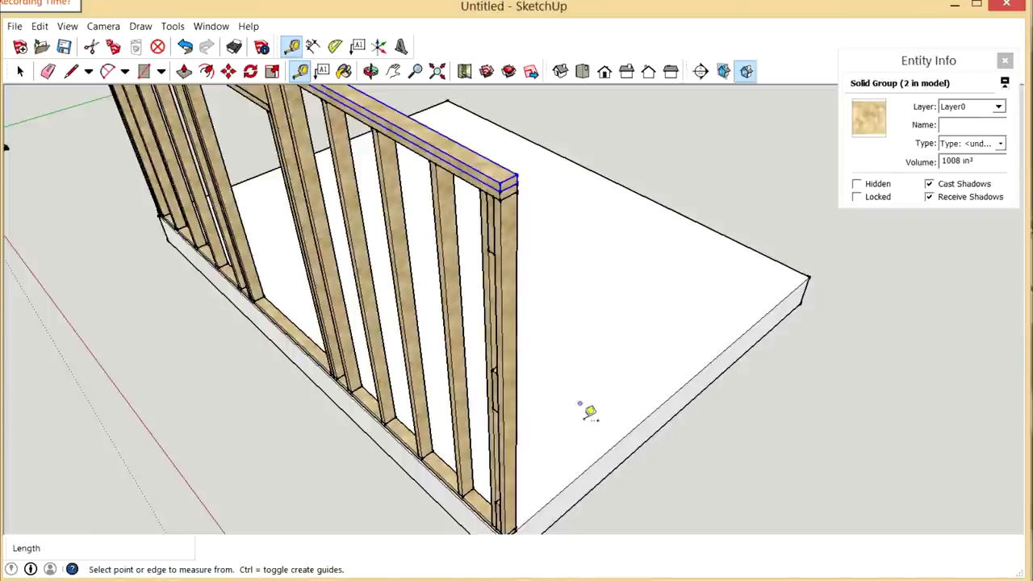
{"action": "scroll", "coordinate": [592, 385], "scroll_direction": "down", "scroll_amount": 2}
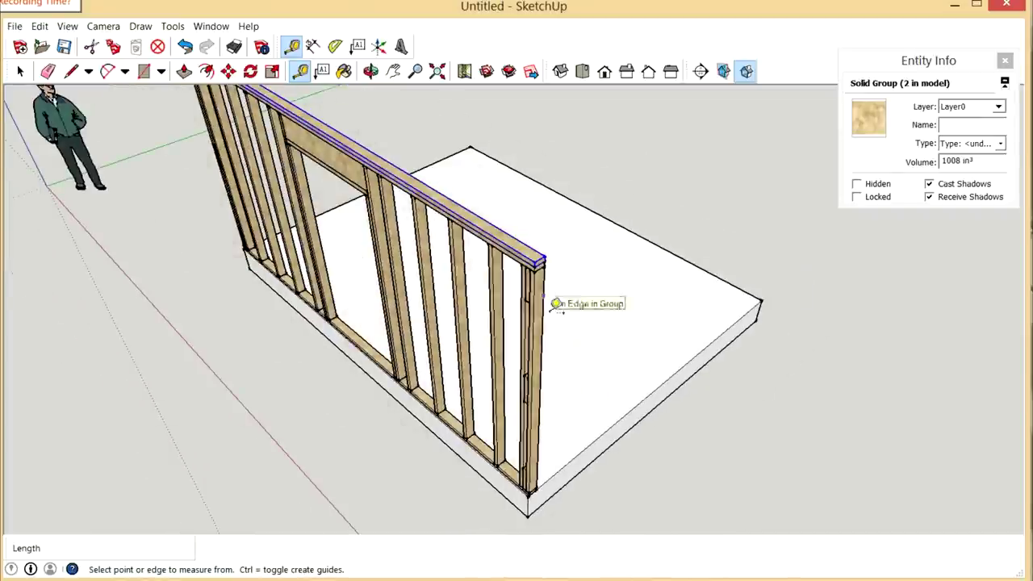
{"action": "scroll", "coordinate": [555, 304], "scroll_direction": "up", "scroll_amount": 3}
{"action": "scroll", "coordinate": [516, 369], "scroll_direction": "down", "scroll_amount": 1}
{"action": "scroll", "coordinate": [511, 348], "scroll_direction": "up", "scroll_amount": 3}
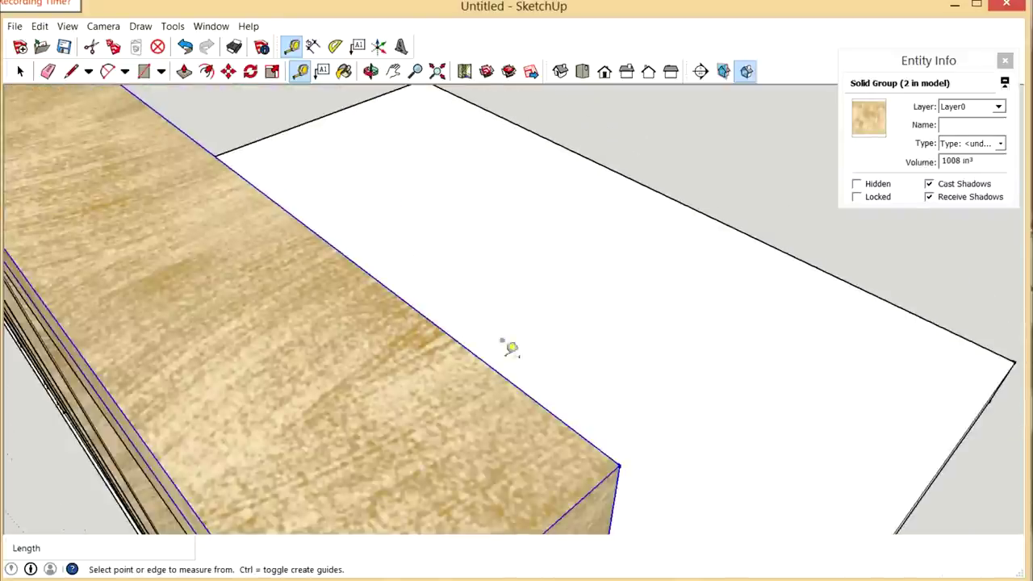
{"action": "scroll", "coordinate": [512, 348], "scroll_direction": "down", "scroll_amount": 3}
{"action": "scroll", "coordinate": [485, 367], "scroll_direction": "down", "scroll_amount": 4}
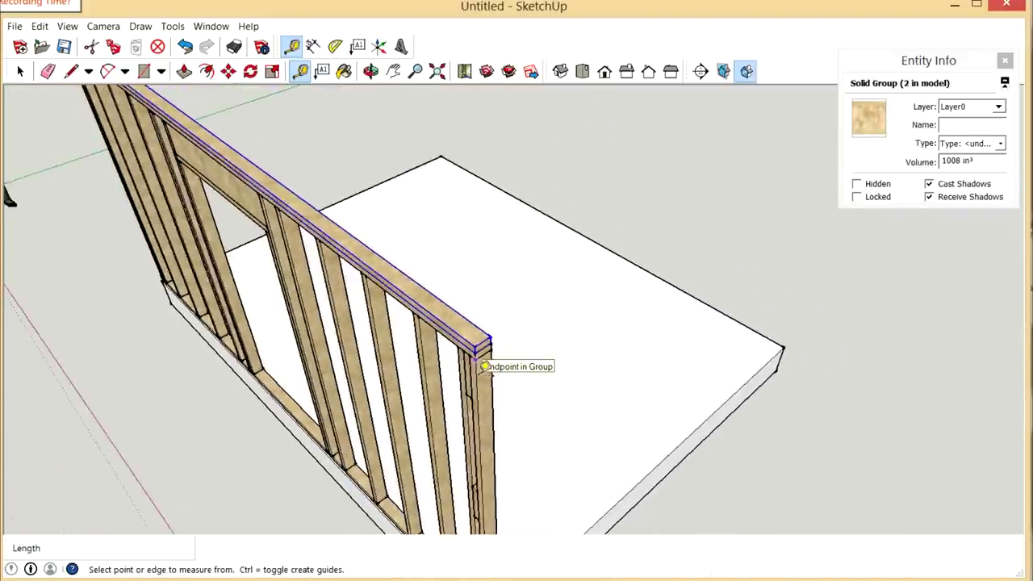
{"action": "scroll", "coordinate": [488, 395], "scroll_direction": "up", "scroll_amount": 2}
{"action": "scroll", "coordinate": [490, 401], "scroll_direction": "up", "scroll_amount": 3}
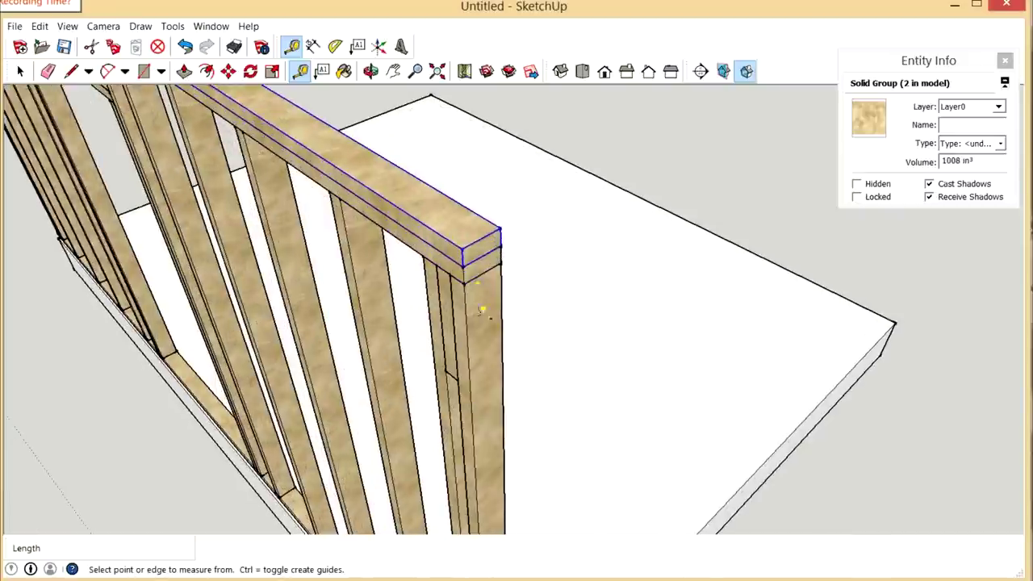
{"action": "scroll", "coordinate": [476, 242], "scroll_direction": "up", "scroll_amount": 3}
Step: Shorten the upper top plate at the wall's near end by pushing its end face inward 3 1/2"
{"action": "left_click", "coordinate": [20, 71]}
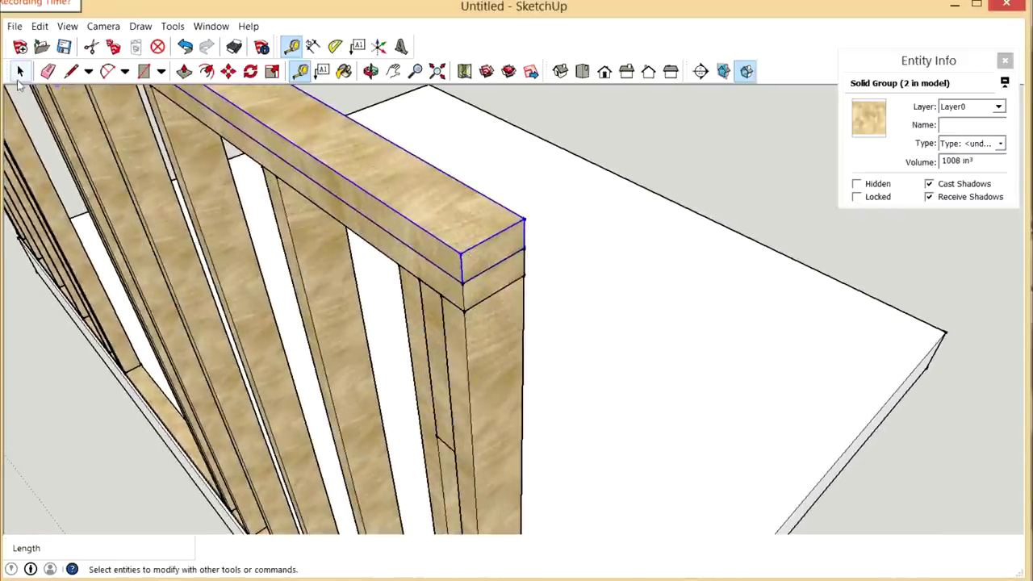
{"action": "double_click", "coordinate": [464, 244]}
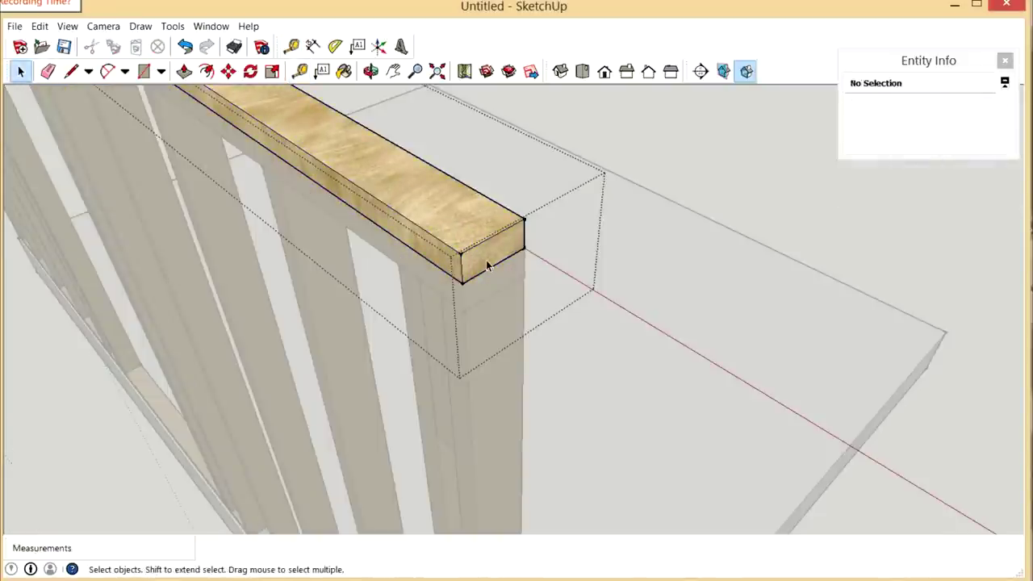
{"action": "left_click", "coordinate": [183, 71]}
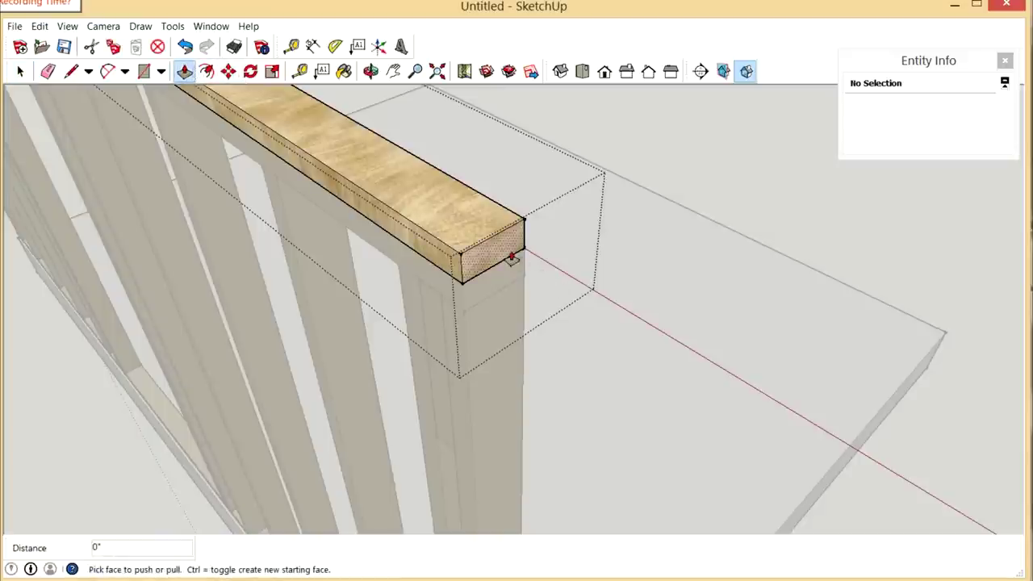
{"action": "left_click", "coordinate": [510, 253]}
{"action": "left_click", "coordinate": [466, 228]}
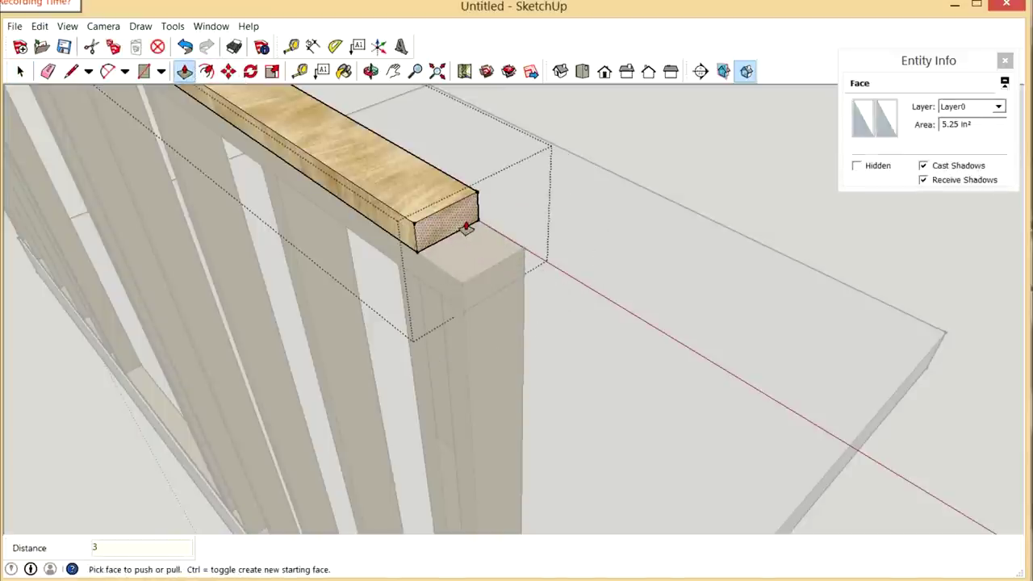
{"action": "type", "text": "3 1/2"}
{"action": "key", "text": "Return"}
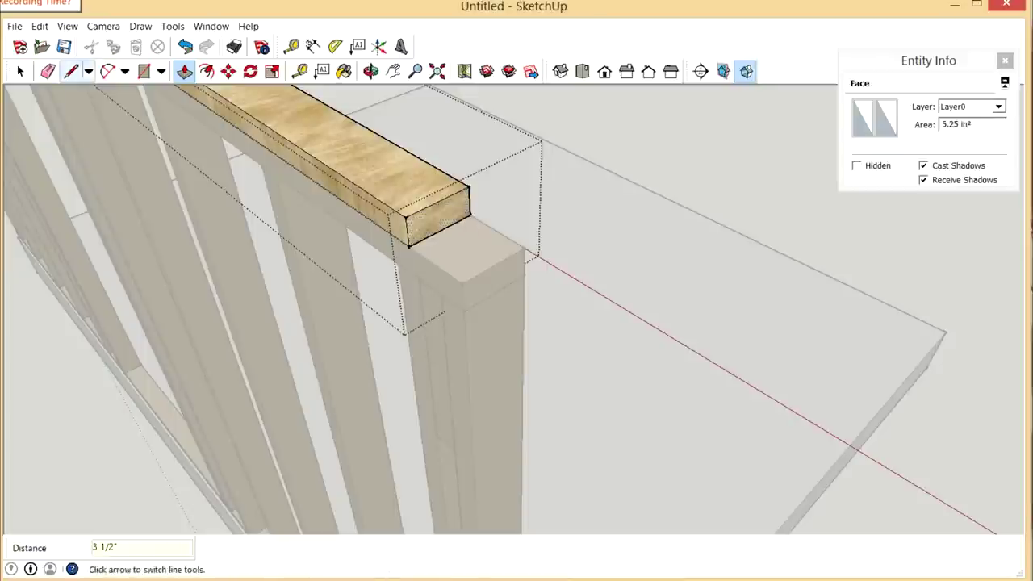
{"action": "key", "text": "space"}
{"action": "left_click", "coordinate": [652, 162]}
Step: Shorten the upper top plate at the wall's opposite end by pushing its end face inward 3.5"
{"action": "middle_click_drag", "start_coordinate": [652, 161], "coordinate": [645, 185]}
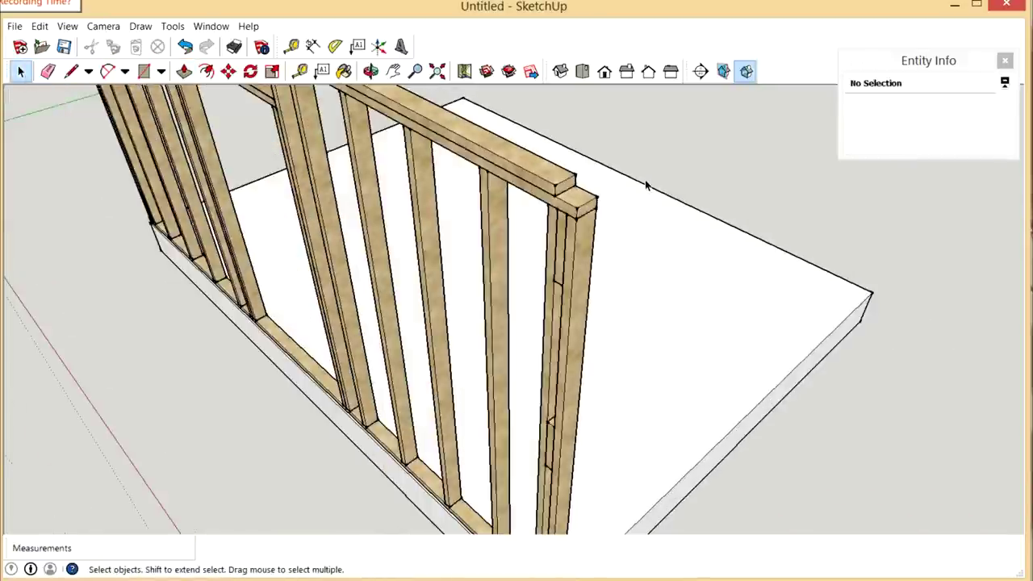
{"action": "scroll", "coordinate": [651, 191], "scroll_direction": "down", "scroll_amount": 6}
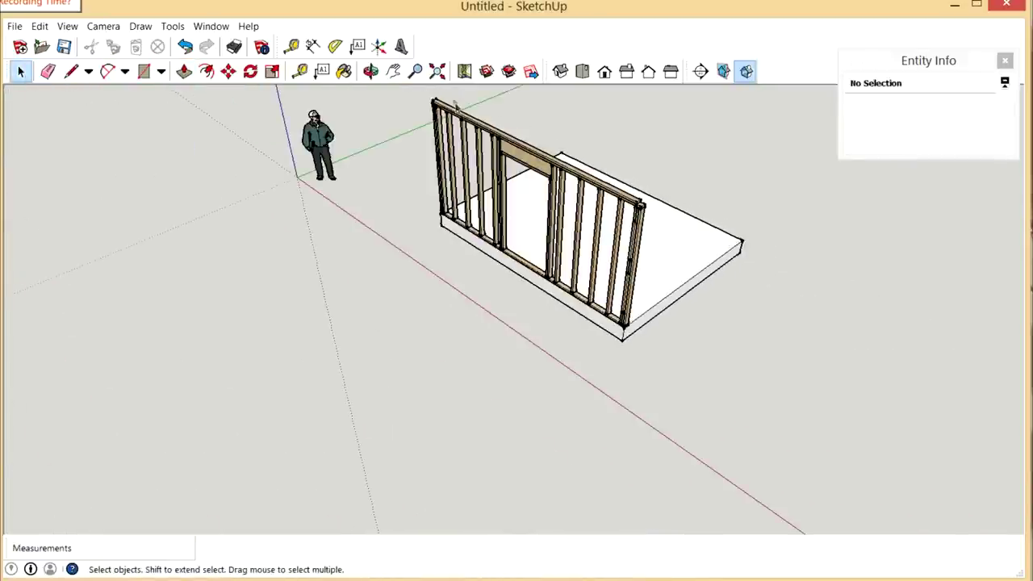
{"action": "left_click", "coordinate": [371, 71]}
{"action": "left_click_drag", "start_coordinate": [484, 201], "coordinate": [525, 198]}
{"action": "scroll", "coordinate": [260, 300], "scroll_direction": "up", "scroll_amount": 8}
{"action": "key", "text": "space"}
{"action": "left_click", "coordinate": [184, 71]}
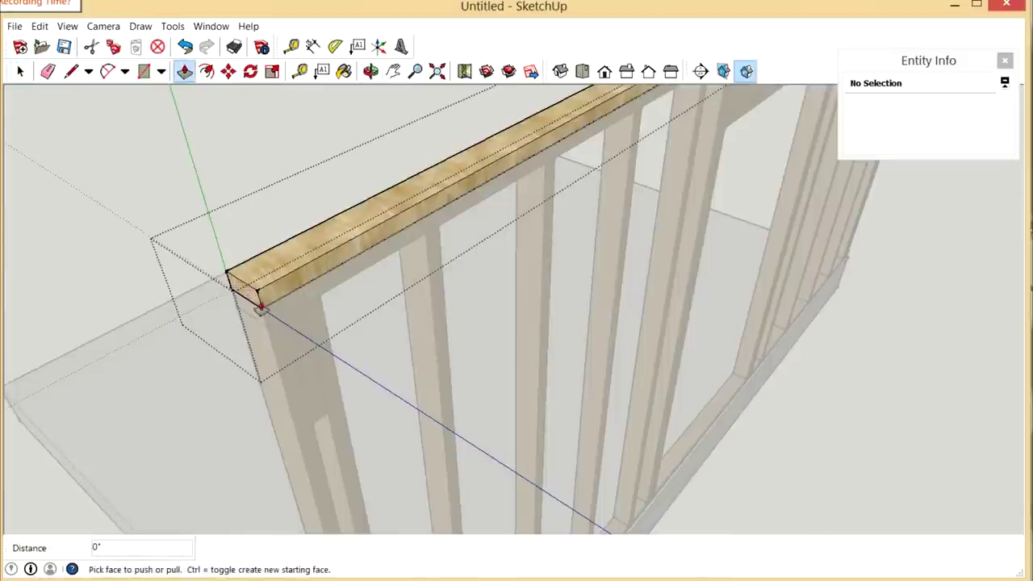
{"action": "left_click", "coordinate": [260, 301]}
{"action": "left_click", "coordinate": [287, 291]}
{"action": "type", "text": "3."}
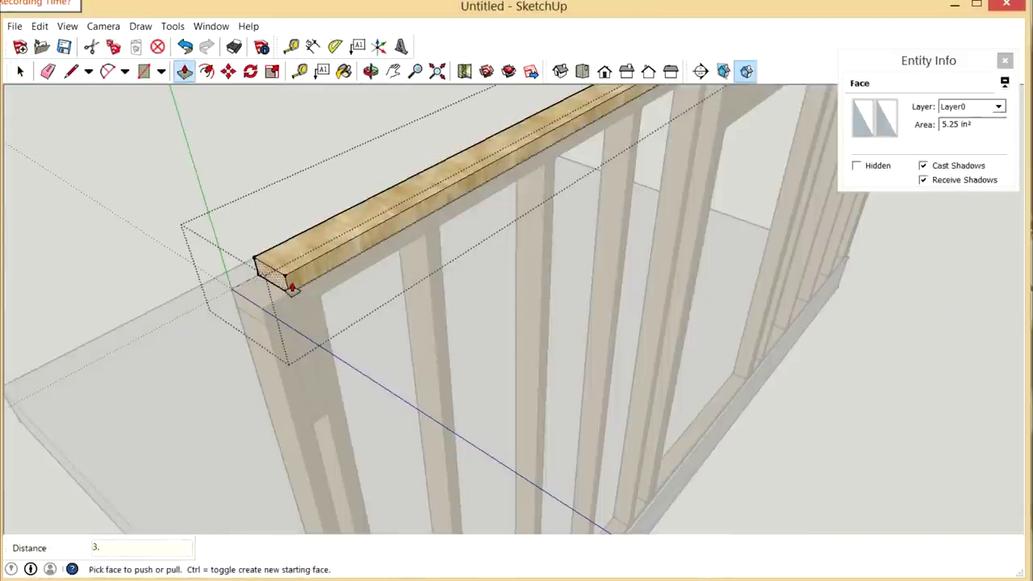
{"action": "type", "text": "5"}
{"action": "key", "text": "Return"}
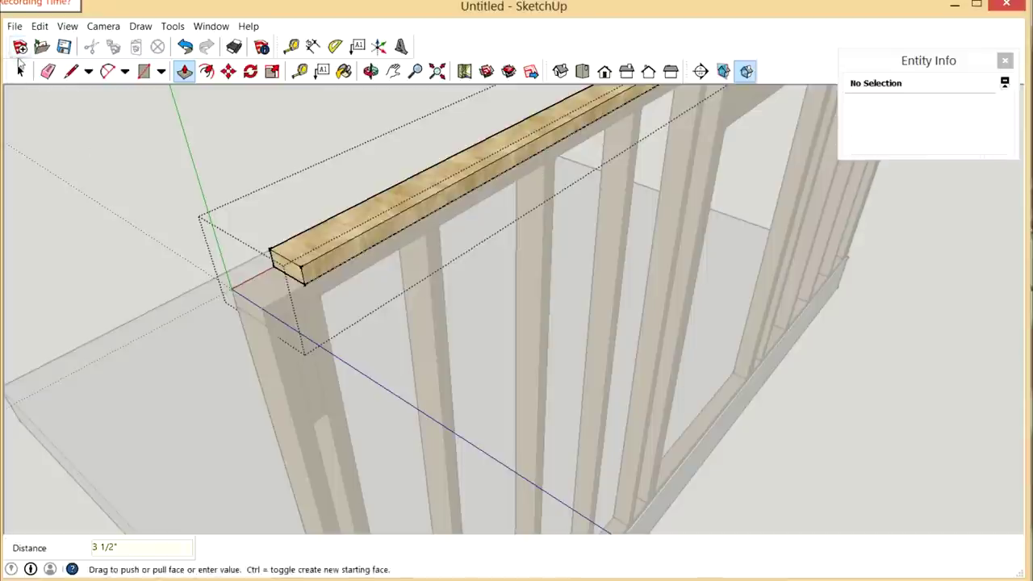
{"action": "left_click", "coordinate": [20, 71]}
{"action": "left_click", "coordinate": [212, 148]}
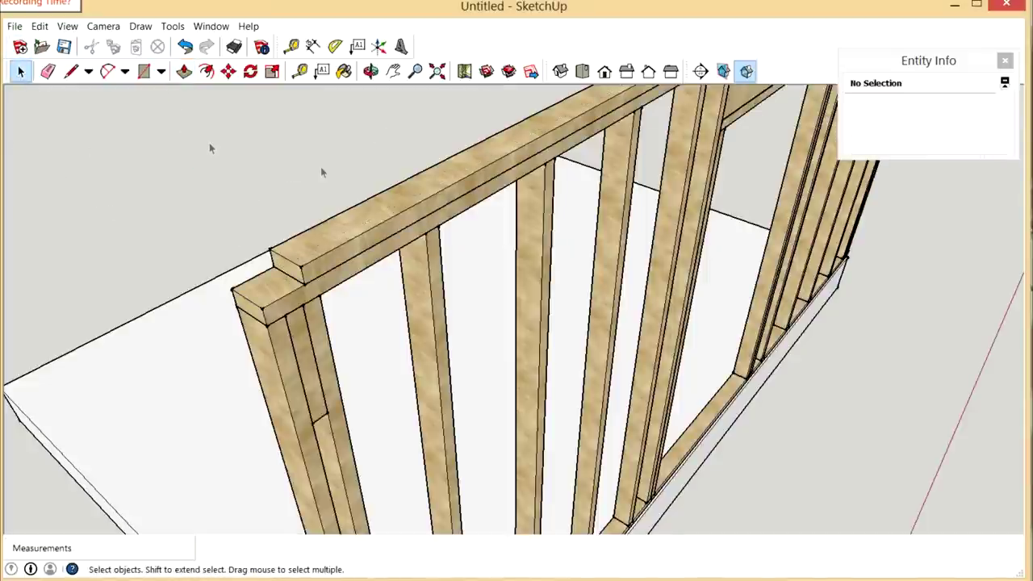
{"action": "left_click", "coordinate": [371, 71]}
{"action": "left_click_drag", "start_coordinate": [410, 191], "coordinate": [386, 282]}
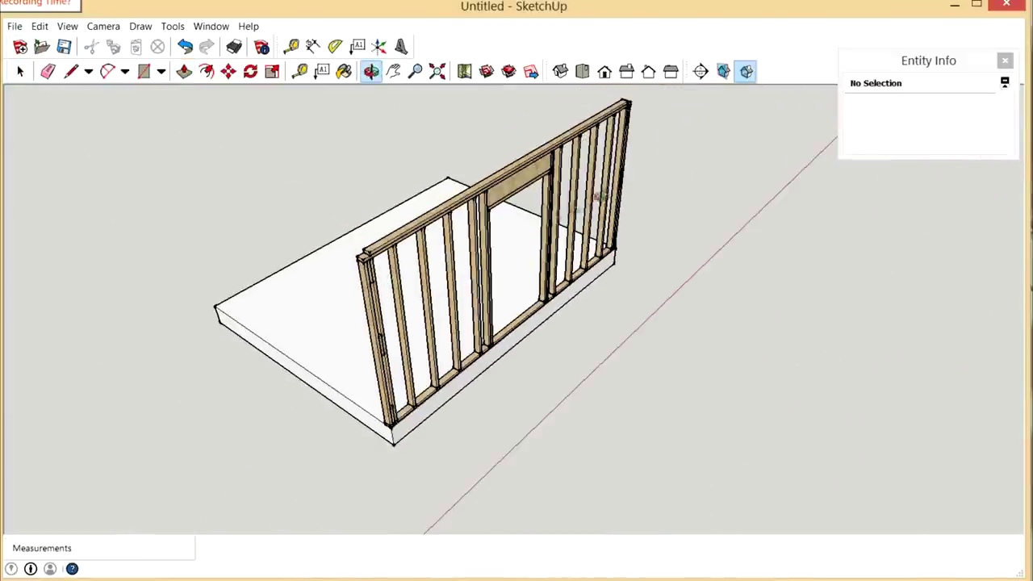
Step: Examine how the shortened upper top plate steps back from the lower plate at both ends of the wall
{"action": "left_click_drag", "start_coordinate": [597, 196], "coordinate": [678, 228]}
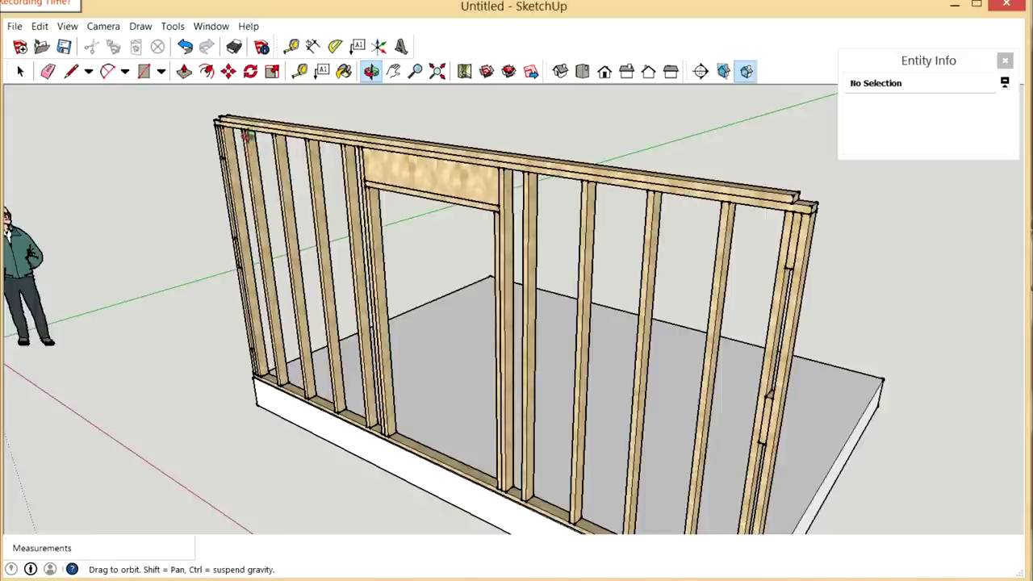
{"action": "left_click_drag", "start_coordinate": [624, 226], "coordinate": [603, 190]}
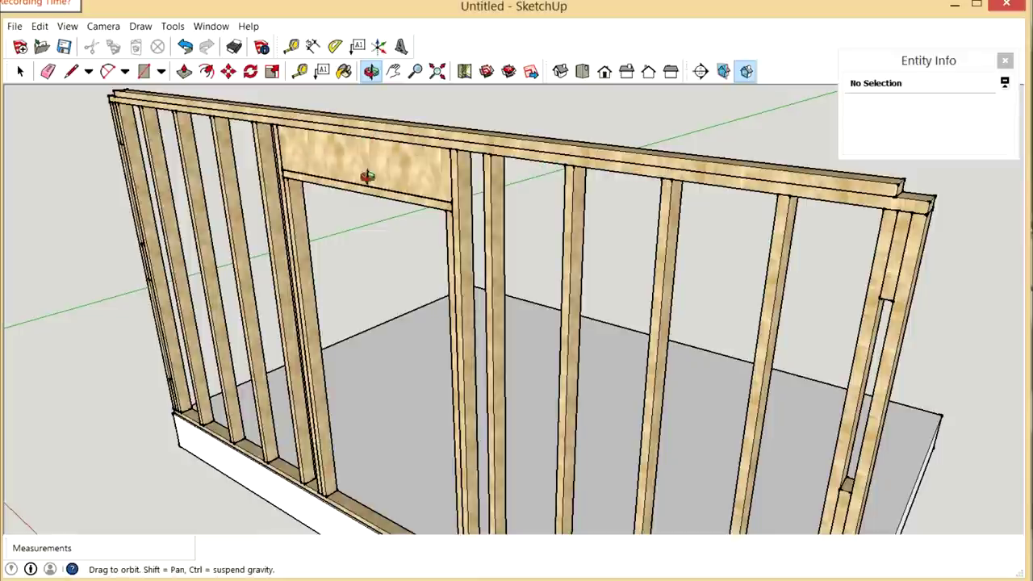
{"action": "left_click_drag", "start_coordinate": [367, 176], "coordinate": [371, 211]}
{"action": "left_click_drag", "start_coordinate": [648, 191], "coordinate": [496, 177]}
{"action": "scroll", "coordinate": [501, 179], "scroll_direction": "up", "scroll_amount": 3}
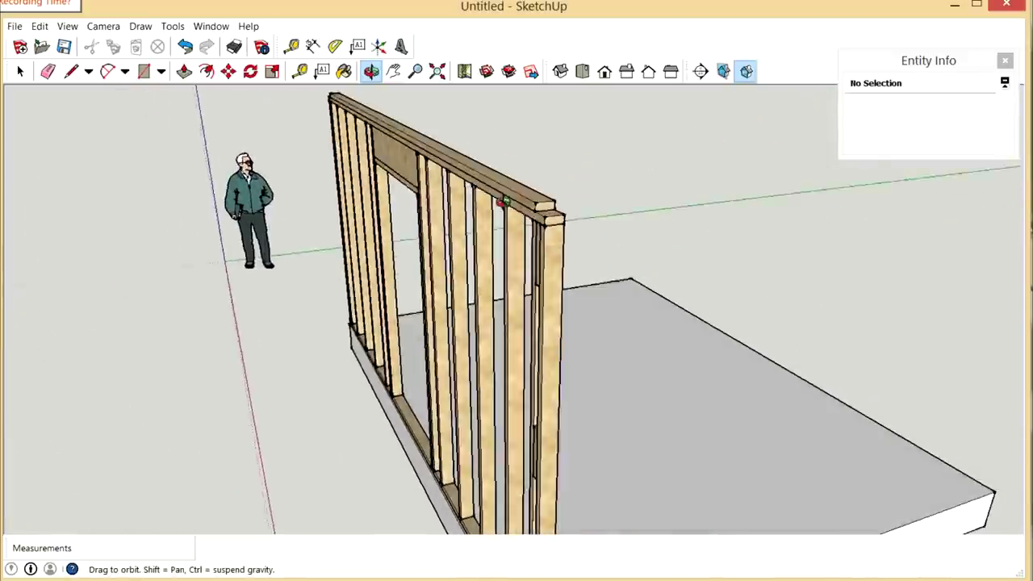
{"action": "scroll", "coordinate": [557, 251], "scroll_direction": "up", "scroll_amount": 2}
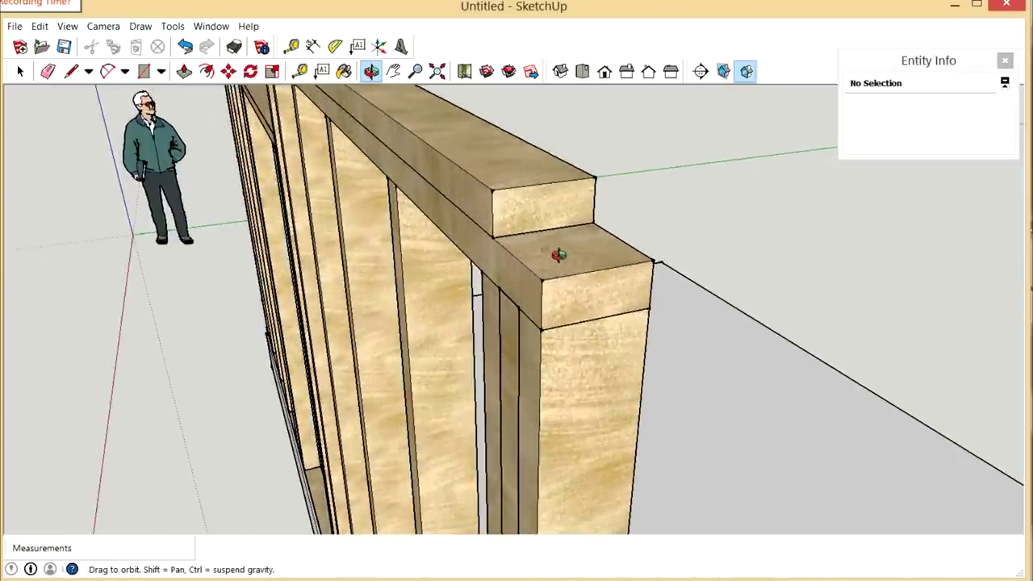
{"action": "scroll", "coordinate": [555, 247], "scroll_direction": "down", "scroll_amount": 4}
{"action": "key", "text": "space"}
{"action": "key", "text": "ctrl+z"}
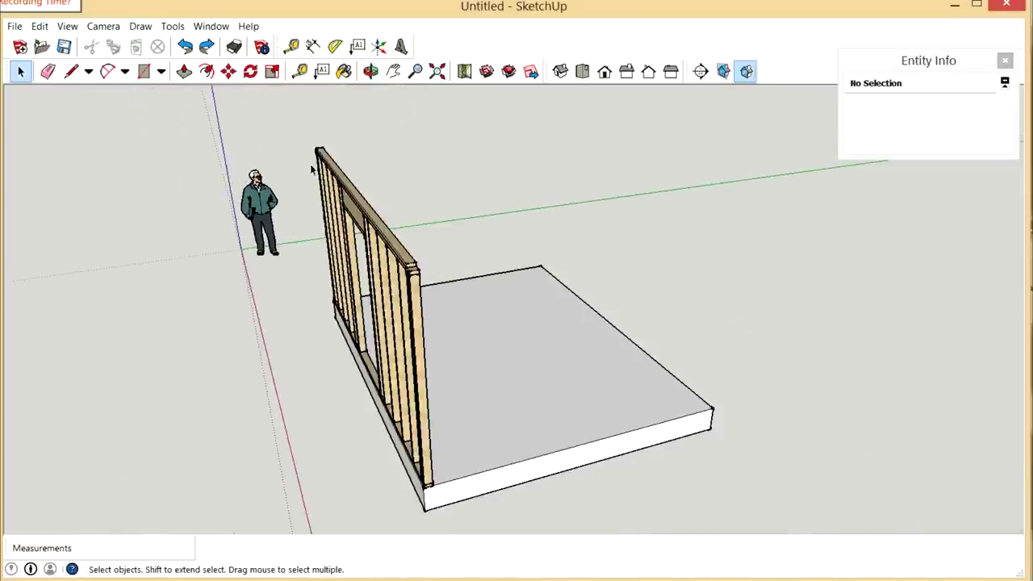
Step: Copy the complete framed wall 12' across the slab to the opposite side
{"action": "left_click_drag", "start_coordinate": [307, 133], "coordinate": [479, 515]}
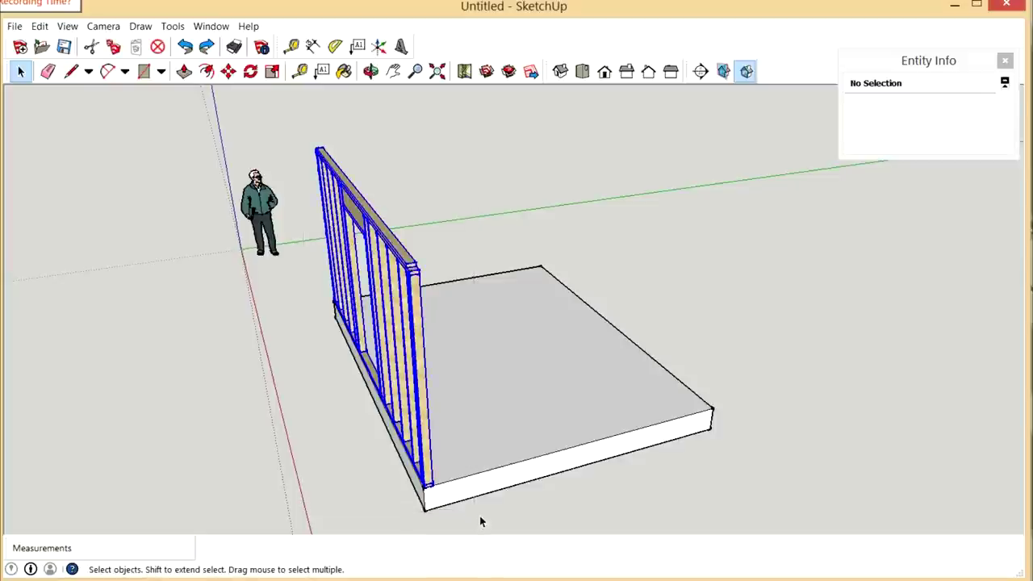
{"action": "scroll", "coordinate": [497, 482], "scroll_direction": "up", "scroll_amount": 5}
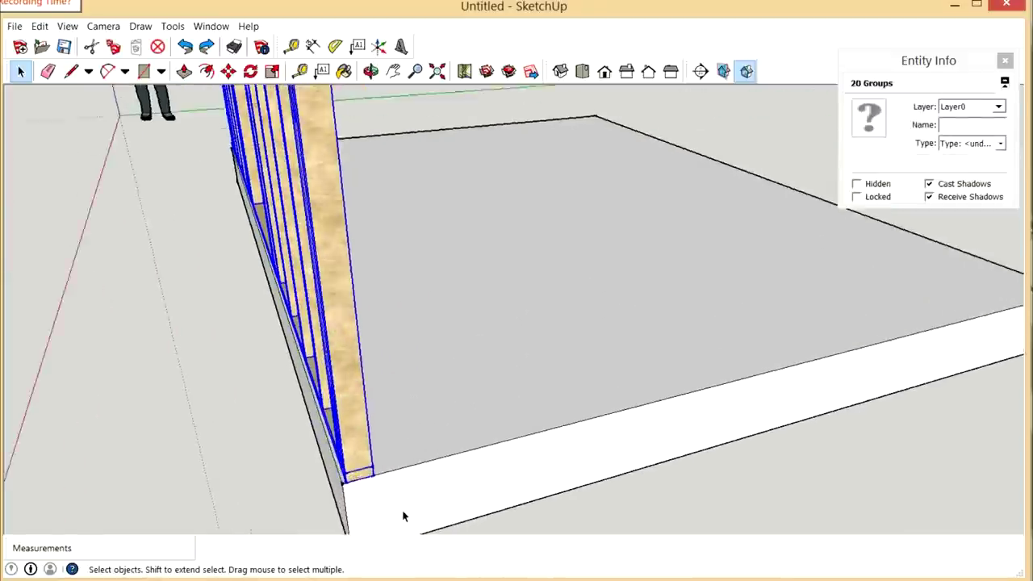
{"action": "scroll", "coordinate": [355, 516], "scroll_direction": "up", "scroll_amount": 2}
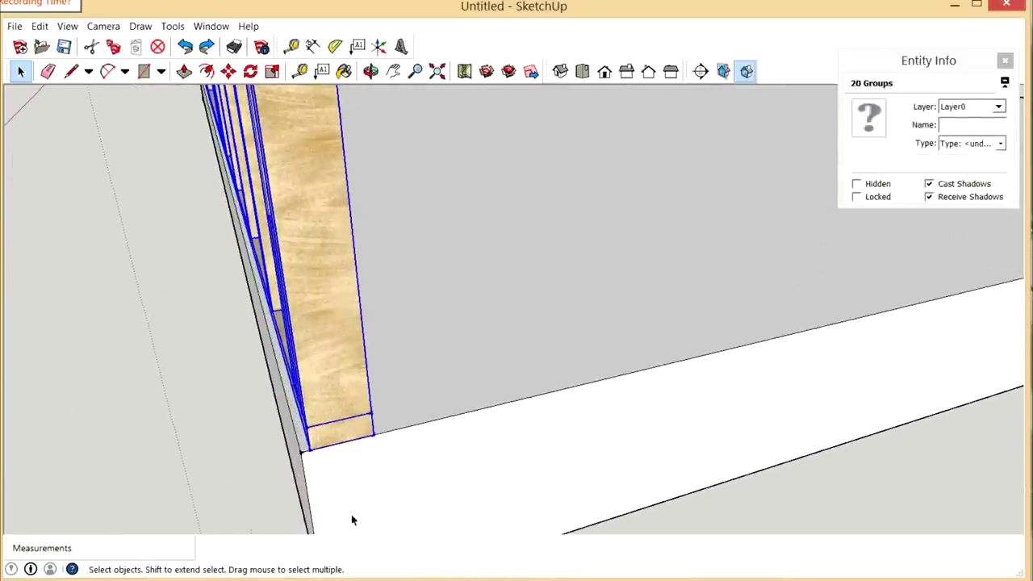
{"action": "left_click", "coordinate": [229, 72]}
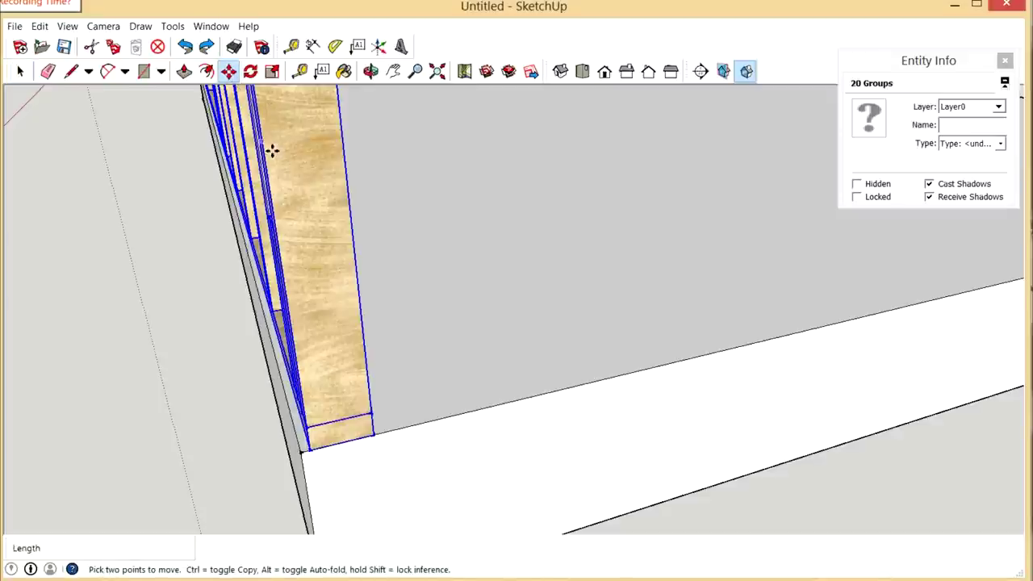
{"action": "key", "text": "ctrl"}
{"action": "left_click", "coordinate": [321, 457]}
{"action": "scroll", "coordinate": [445, 420], "scroll_direction": "down", "scroll_amount": 5}
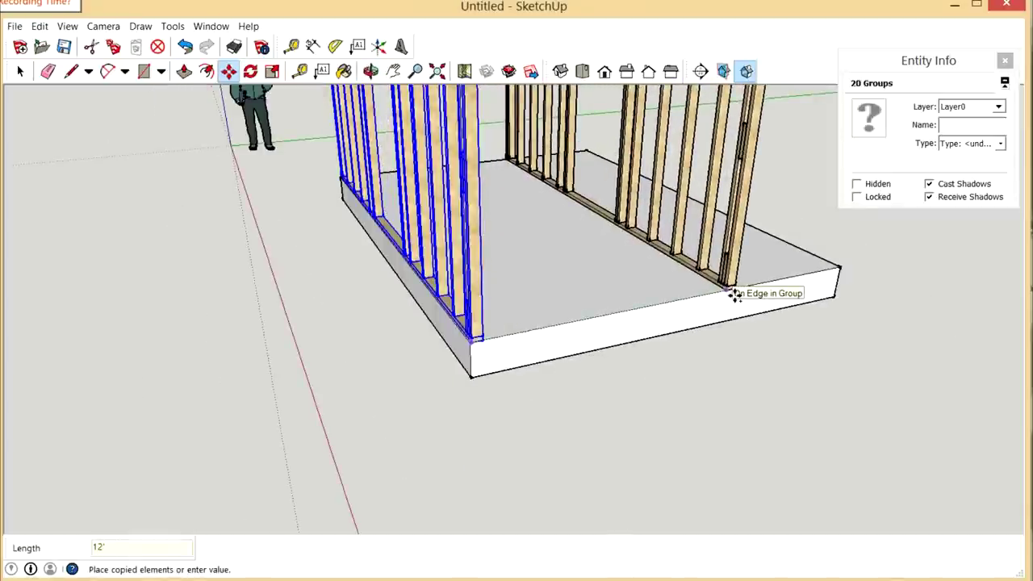
{"action": "left_click", "coordinate": [734, 293]}
Step: Move the copied wall 4" back so its outer bottom corner meets the slab's corner, and inset it slightly from the slab edge
{"action": "middle_click_drag", "start_coordinate": [673, 256], "coordinate": [880, 255]}
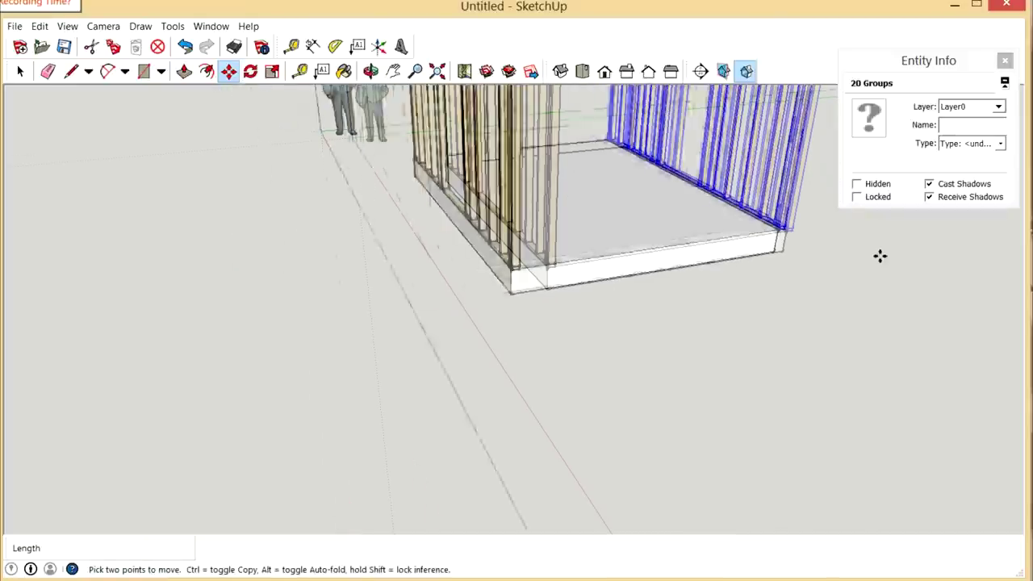
{"action": "scroll", "coordinate": [879, 256], "scroll_direction": "up", "scroll_amount": 10}
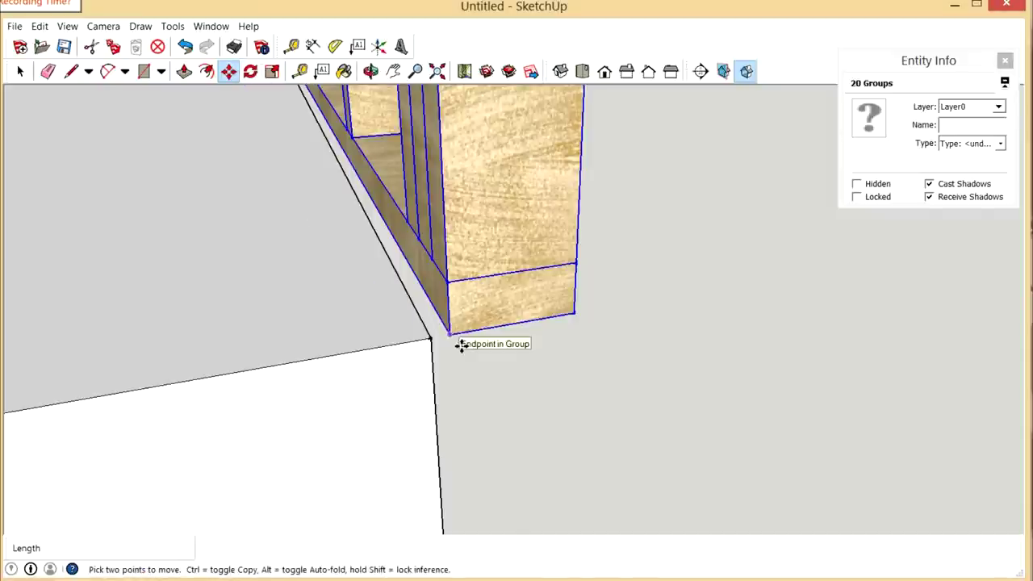
{"action": "left_click", "coordinate": [586, 323]}
{"action": "left_click", "coordinate": [440, 350]}
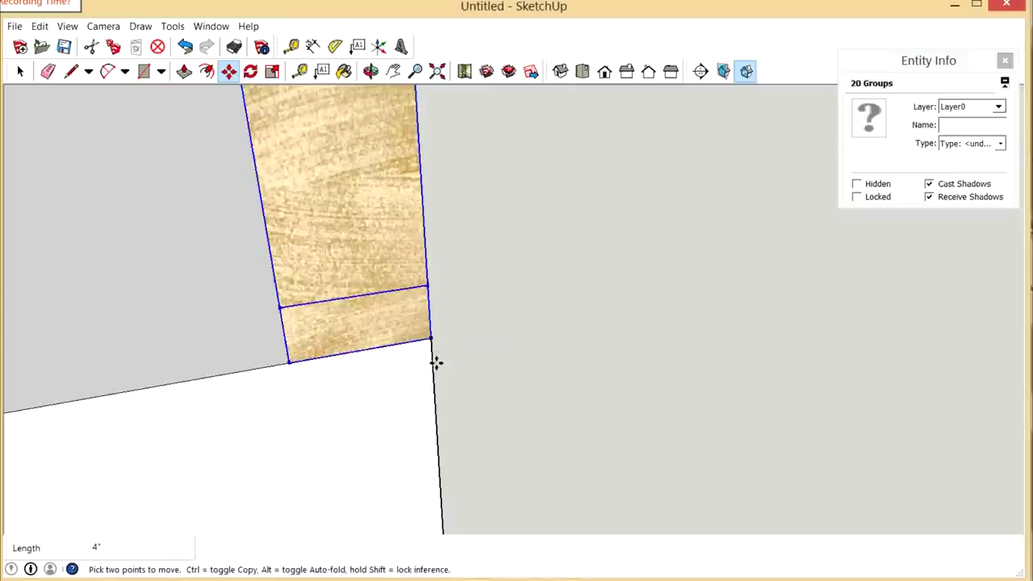
{"action": "left_click", "coordinate": [440, 349]}
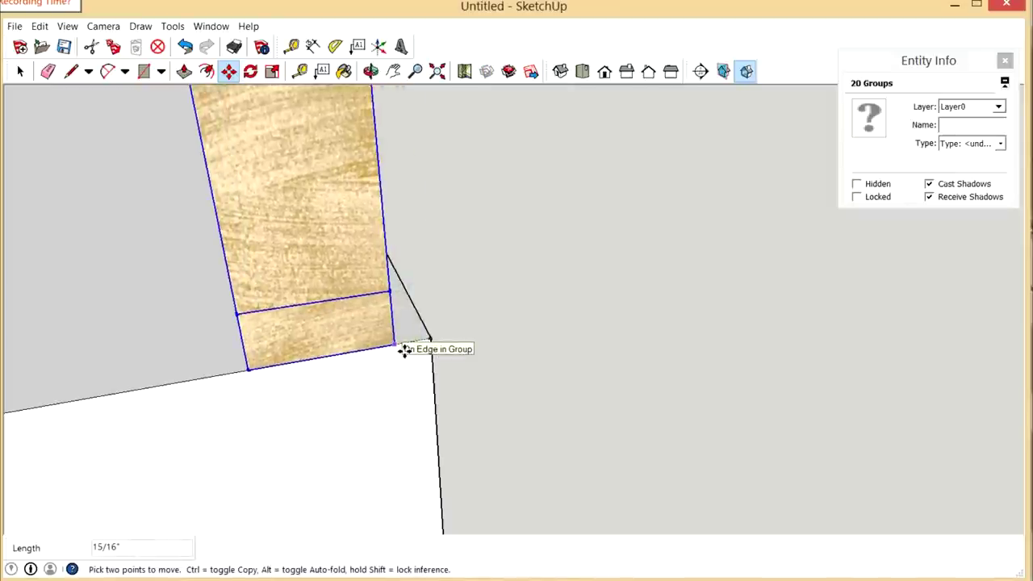
{"action": "left_click", "coordinate": [403, 349]}
{"action": "scroll", "coordinate": [796, 330], "scroll_direction": "down", "scroll_amount": 5}
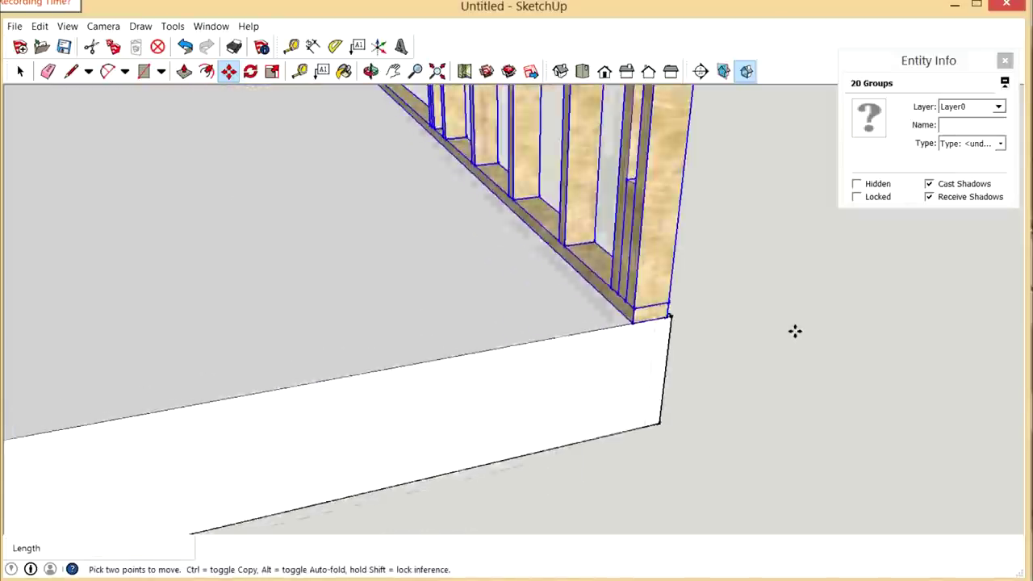
{"action": "scroll", "coordinate": [632, 362], "scroll_direction": "down", "scroll_amount": 6}
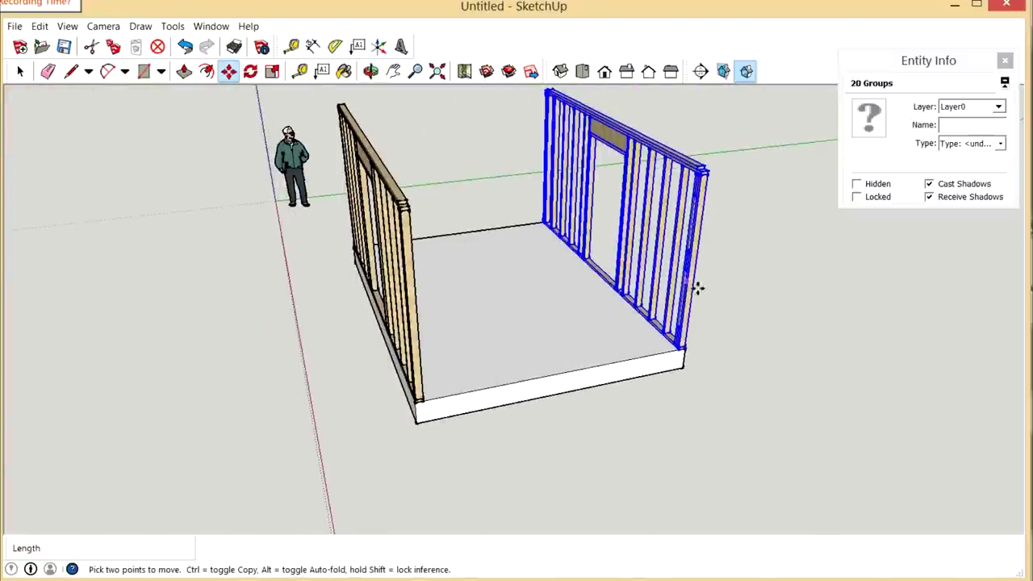
{"action": "left_click", "coordinate": [20, 71]}
{"action": "left_click", "coordinate": [538, 398]}
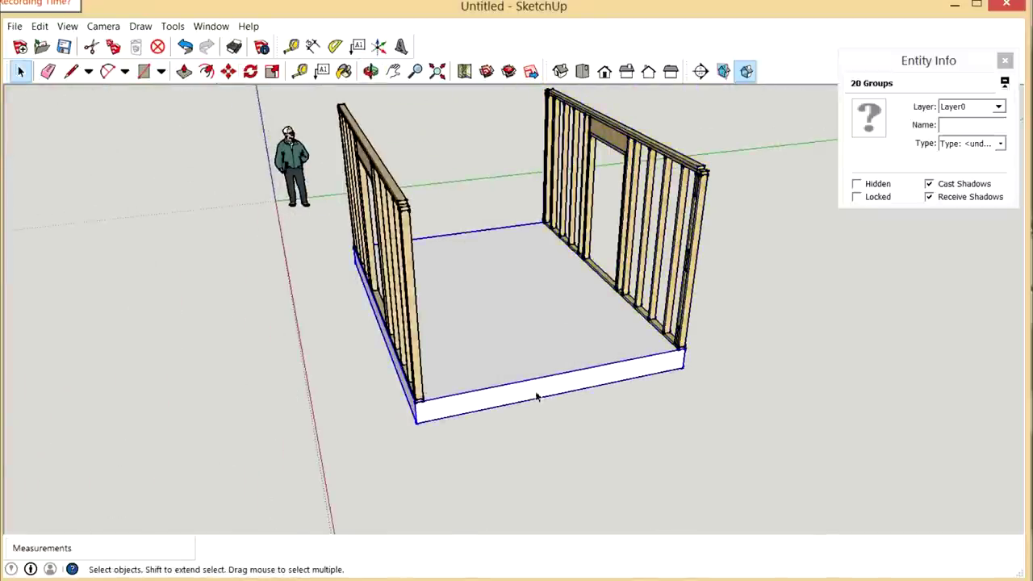
{"action": "mouse_move", "coordinate": [538, 398]}
{"action": "middle_mouse_down"}
{"action": "mouse_move", "coordinate": [588, 294]}
{"action": "mouse_move", "coordinate": [627, 274]}
{"action": "middle_mouse_up"}
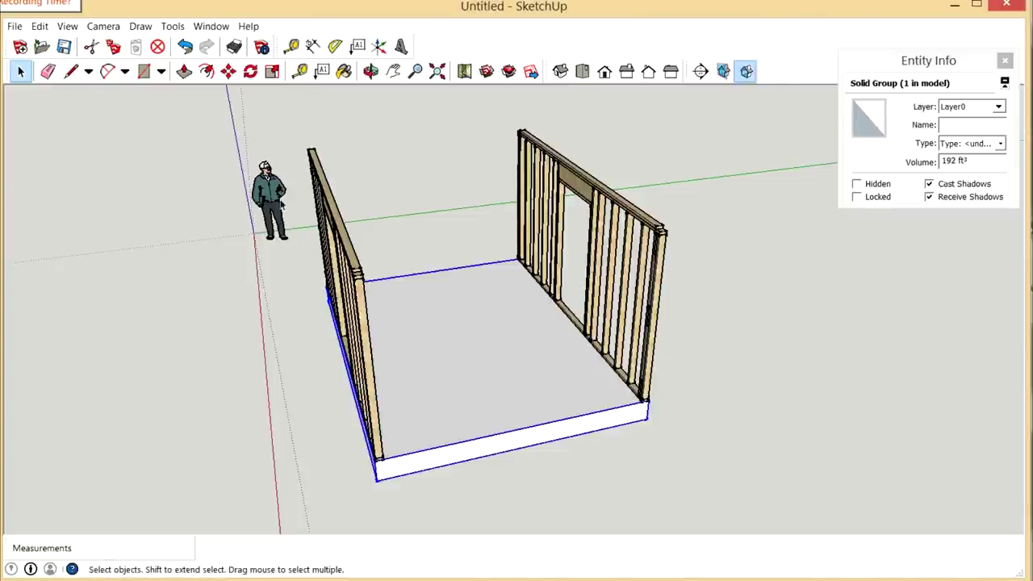
{"action": "scroll", "coordinate": [564, 283], "scroll_direction": "up", "scroll_amount": 3}
{"action": "scroll", "coordinate": [461, 260], "scroll_direction": "down", "scroll_amount": 4}
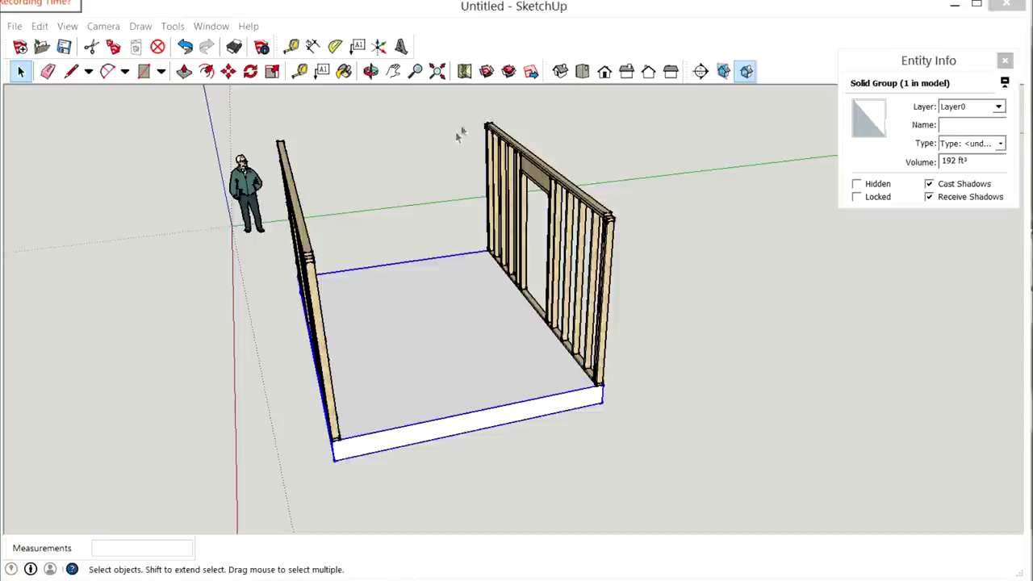
Step: Copy the second framed wall about 7' 5" back across the slab, keeping its end on the slab's front edge
{"action": "left_click_drag", "start_coordinate": [462, 111], "coordinate": [675, 461]}
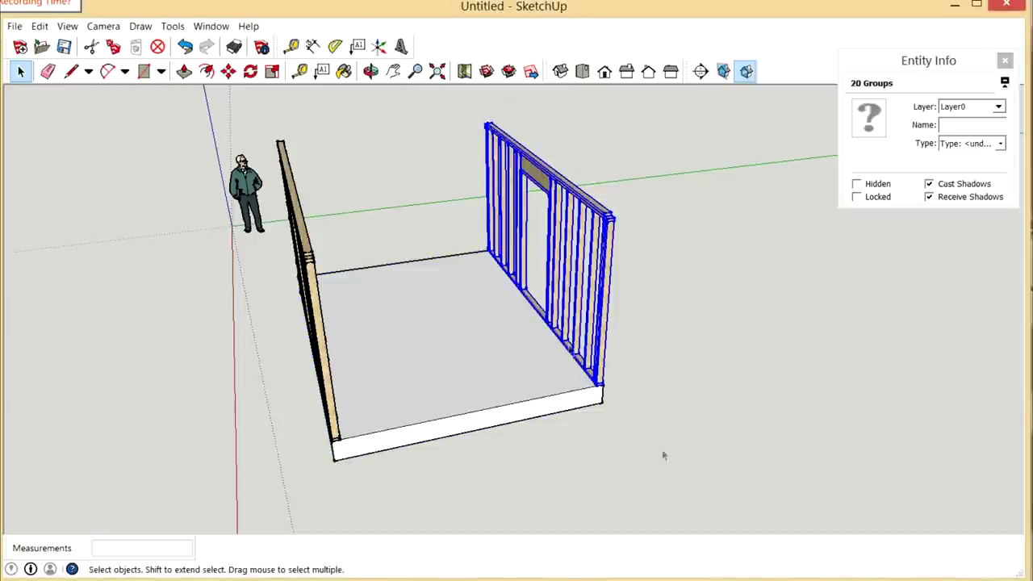
{"action": "left_click", "coordinate": [228, 71]}
{"action": "scroll", "coordinate": [625, 398], "scroll_direction": "up", "scroll_amount": 3}
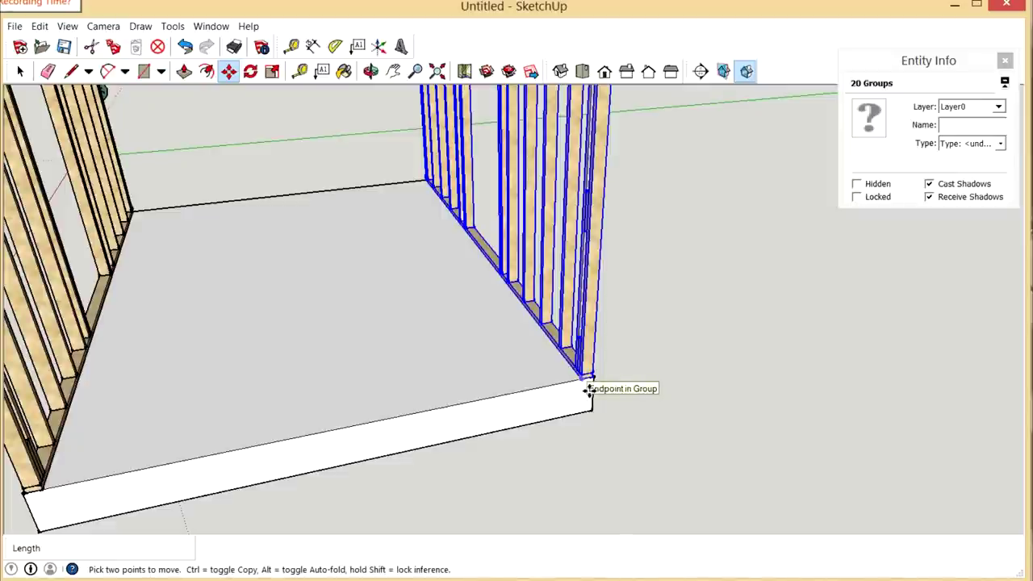
{"action": "left_click", "coordinate": [589, 389]}
{"action": "key", "text": "ctrl"}
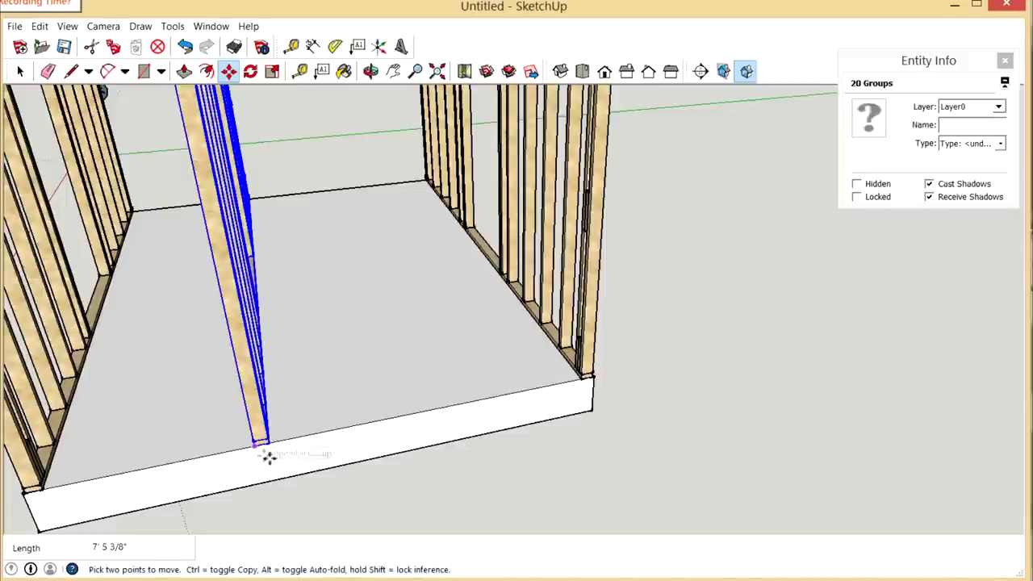
Step: Rotate the new wall copy 90 degrees about its bottom plate corner so it runs along the slab's front edge
{"action": "scroll", "coordinate": [275, 456], "scroll_direction": "up", "scroll_amount": 5}
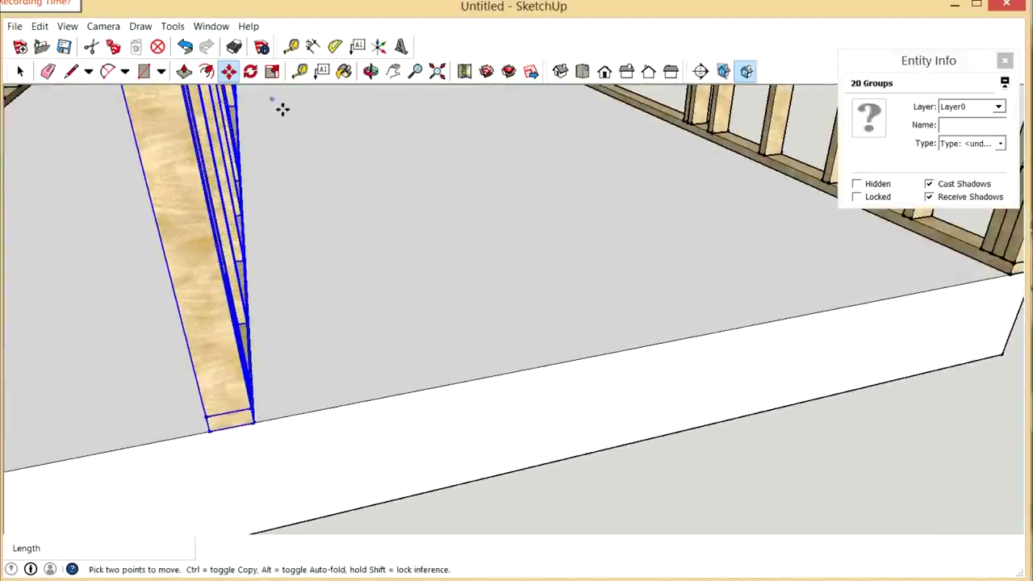
{"action": "left_click", "coordinate": [250, 71]}
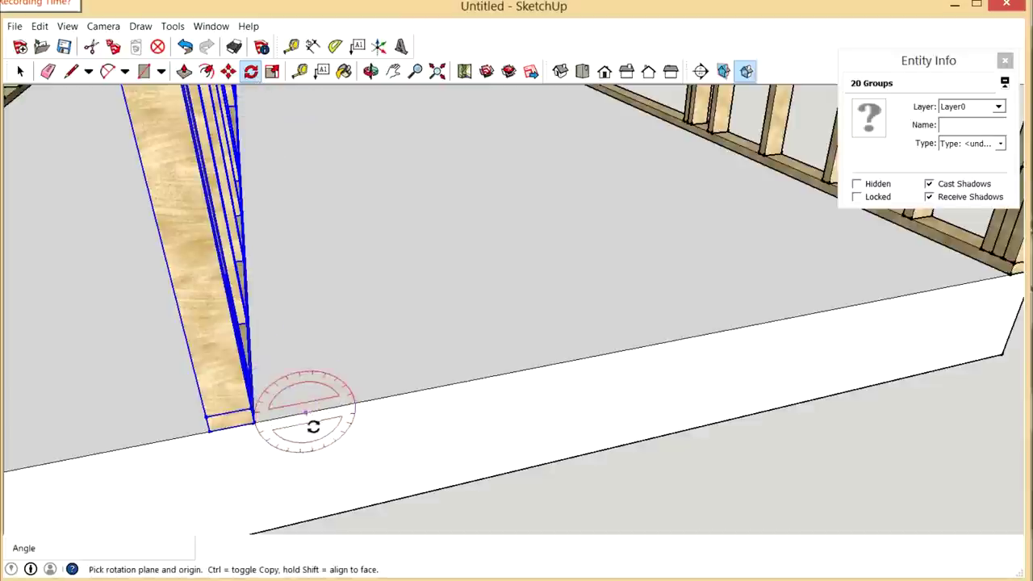
{"action": "left_click", "coordinate": [253, 421]}
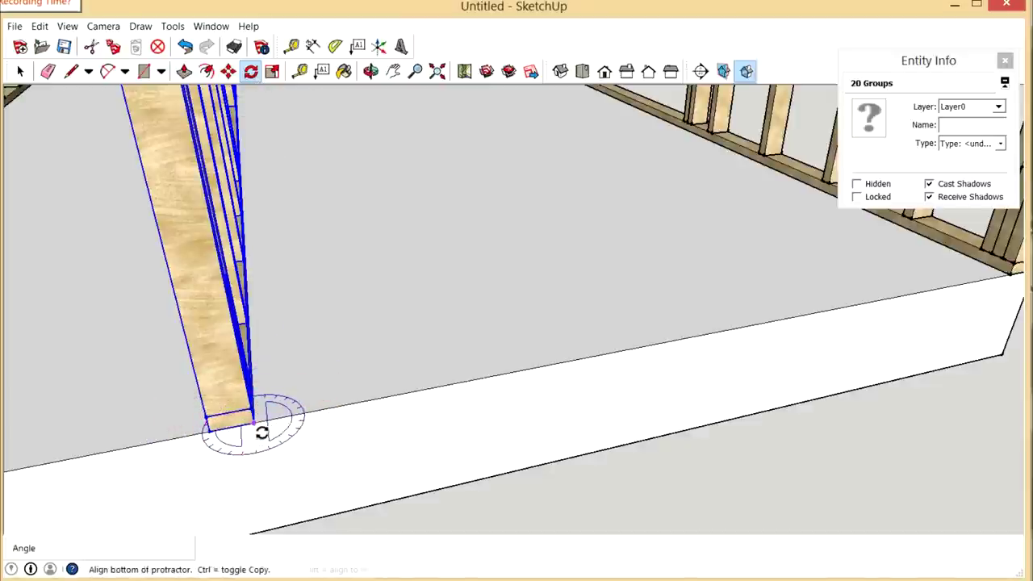
{"action": "left_click", "coordinate": [324, 425]}
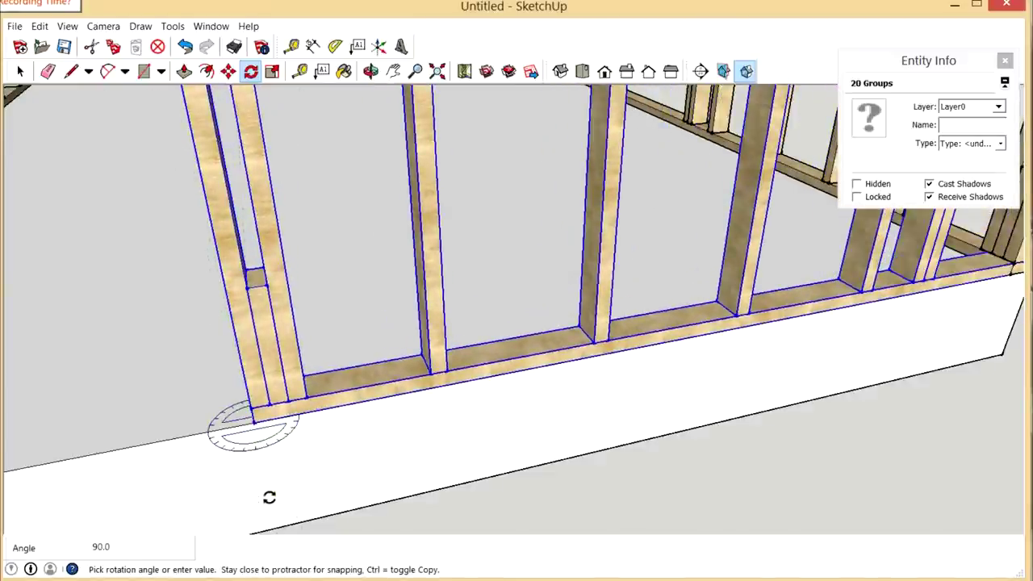
{"action": "left_click", "coordinate": [267, 495]}
Step: Examine the built-up corner at the rotated wall's free end and how the wall sits between the two side walls
{"action": "middle_click_drag", "start_coordinate": [267, 495], "coordinate": [615, 457]}
{"action": "scroll", "coordinate": [614, 456], "scroll_direction": "up", "scroll_amount": 3}
{"action": "scroll", "coordinate": [616, 452], "scroll_direction": "down", "scroll_amount": 5}
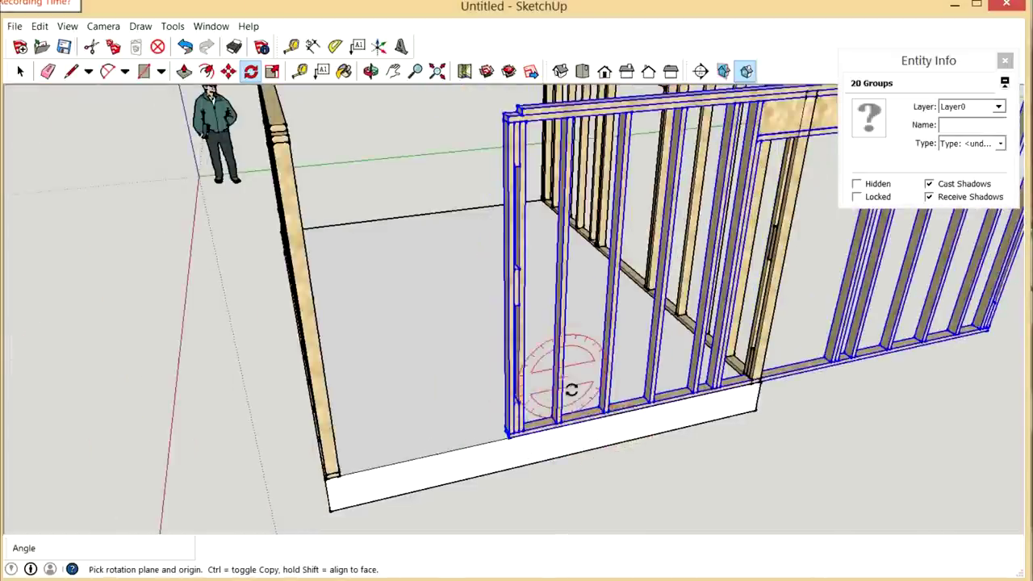
{"action": "middle_click_drag", "start_coordinate": [572, 387], "coordinate": [557, 426]}
{"action": "scroll", "coordinate": [554, 349], "scroll_direction": "up", "scroll_amount": 5}
{"action": "scroll", "coordinate": [554, 347], "scroll_direction": "down", "scroll_amount": 2}
{"action": "middle_click_drag", "start_coordinate": [554, 346], "coordinate": [549, 388]}
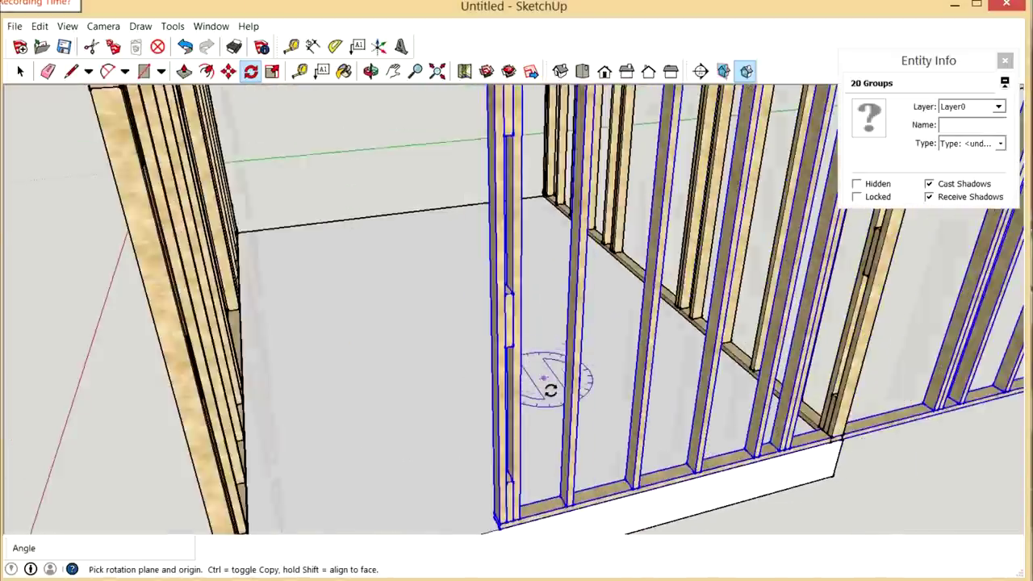
{"action": "scroll", "coordinate": [550, 387], "scroll_direction": "down", "scroll_amount": 3}
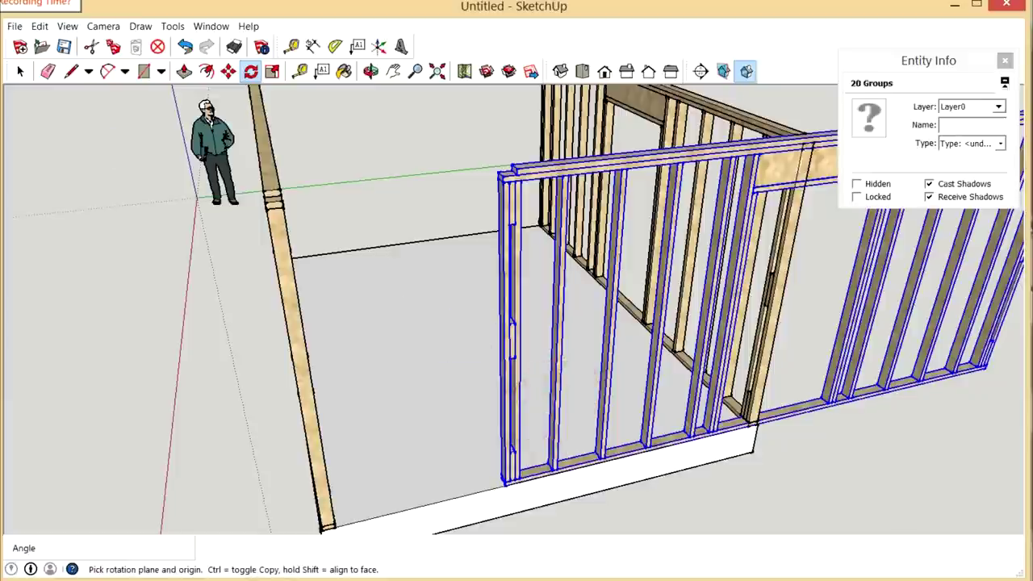
Step: Explode the built-up corner at the rotated wall's free end and delete its spacer blocks and extra studs, leaving a single end stud
{"action": "key", "text": "space"}
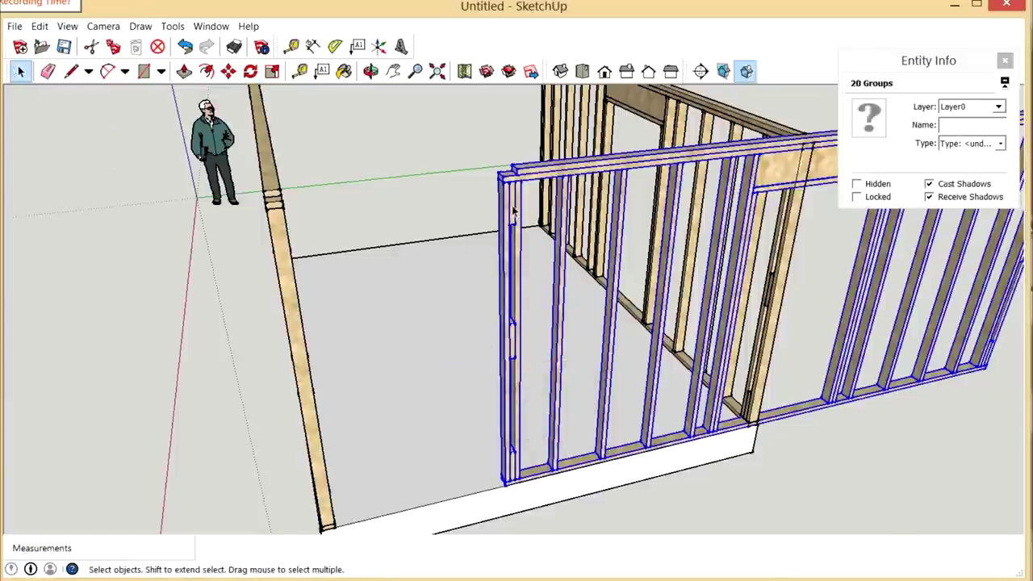
{"action": "left_click", "coordinate": [521, 206]}
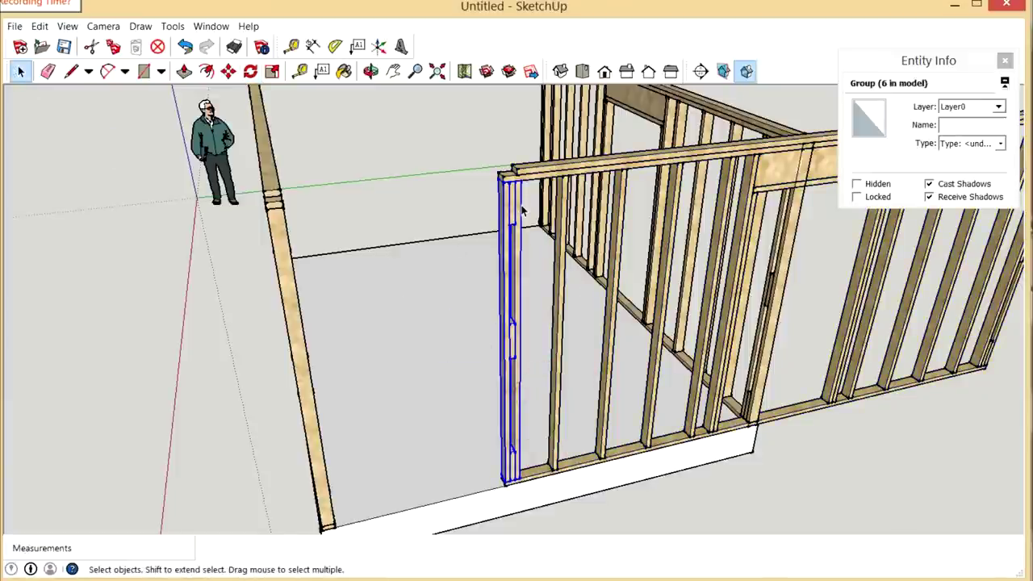
{"action": "right_click", "coordinate": [516, 200]}
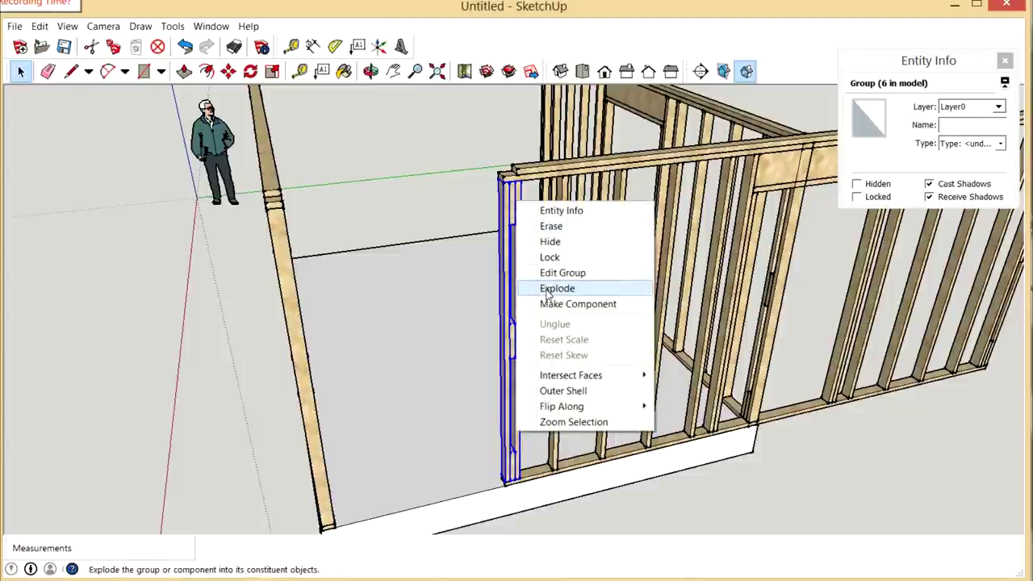
{"action": "key", "text": "Escape"}
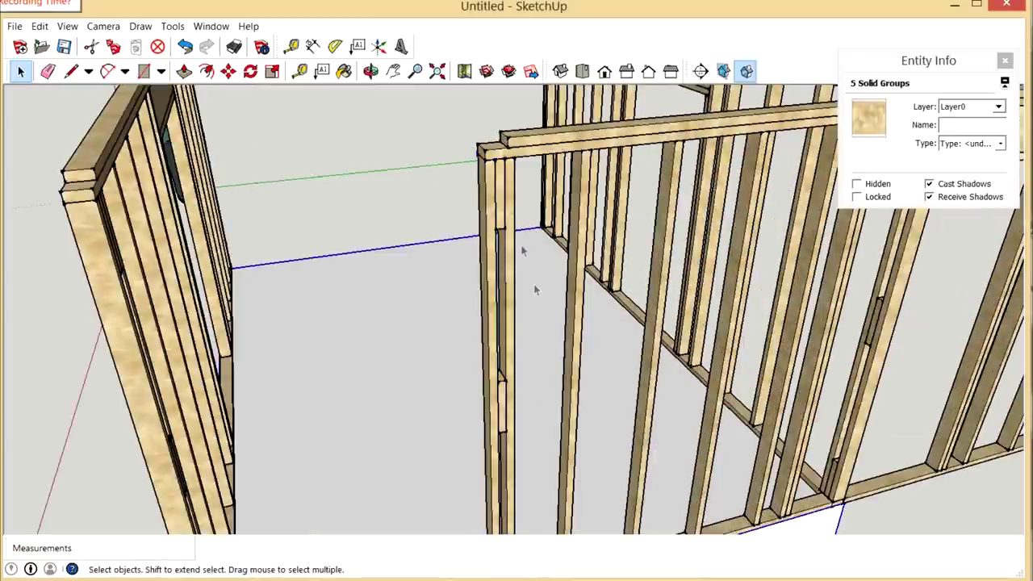
{"action": "left_click", "coordinate": [505, 201]}
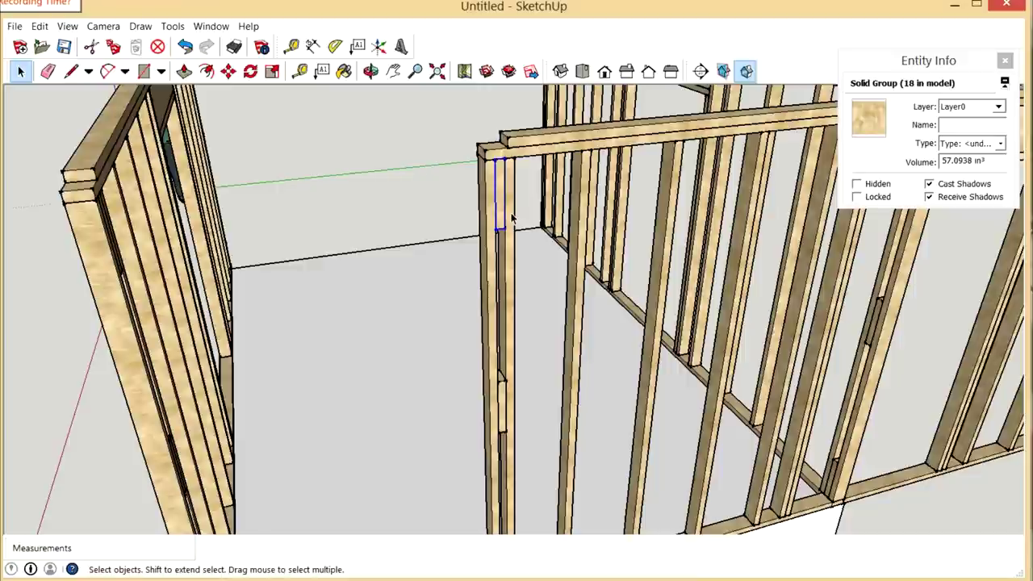
{"action": "key", "text": "Delete"}
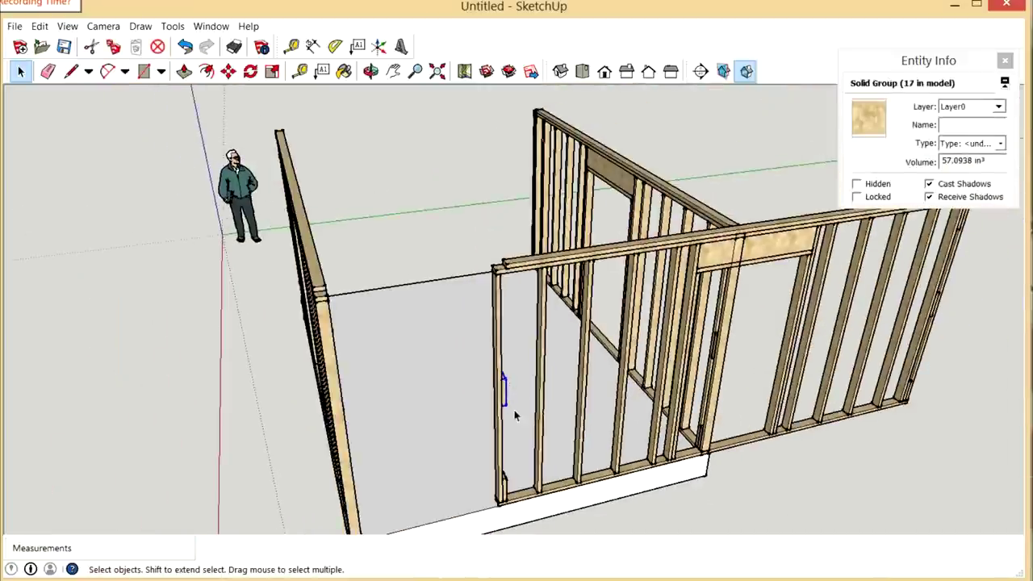
{"action": "left_click", "coordinate": [516, 499]}
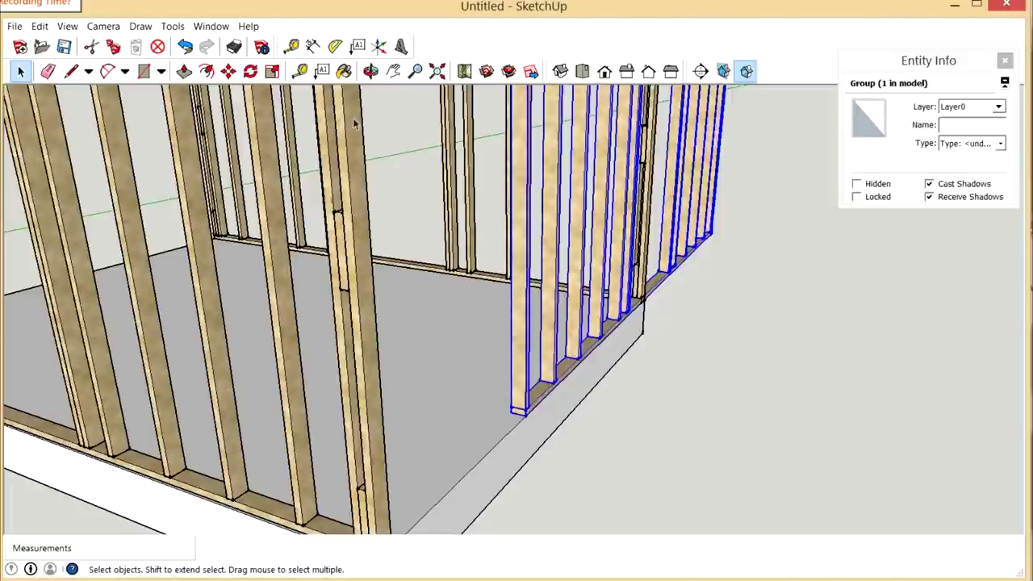
Step: Move the grouped end wall about 4' 2" along the slab's front edge until its bottom plate butts against the side wall's plate
{"action": "left_click_drag", "start_coordinate": [466, 236], "coordinate": [460, 454]}
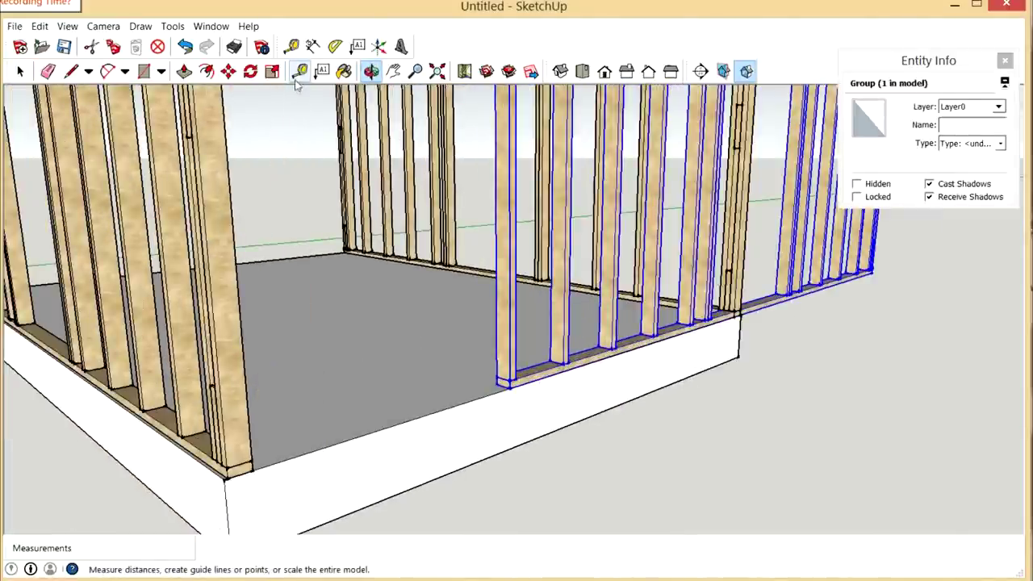
{"action": "left_click", "coordinate": [228, 71]}
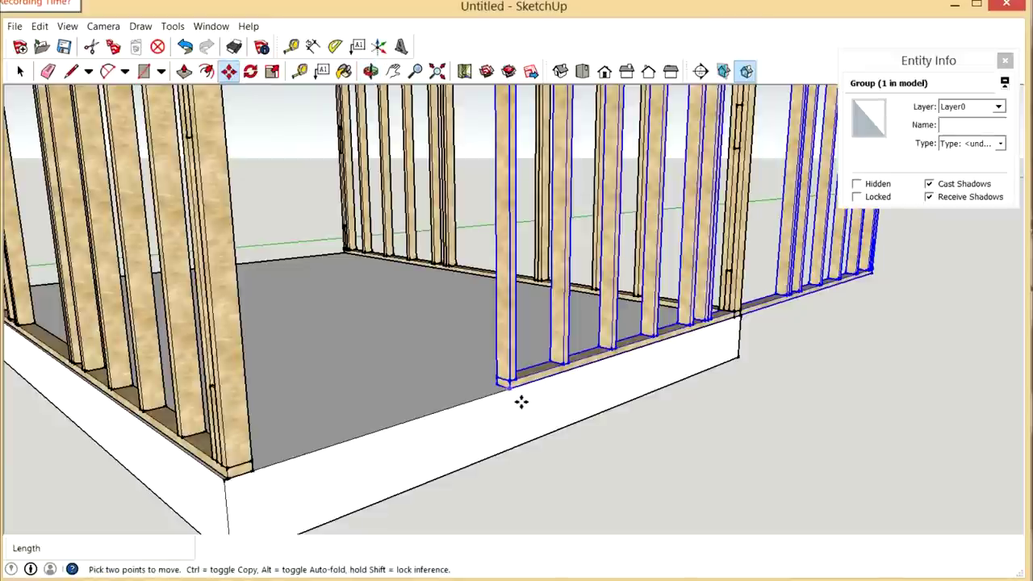
{"action": "left_click", "coordinate": [522, 401]}
{"action": "scroll", "coordinate": [283, 473], "scroll_direction": "up", "scroll_amount": 5}
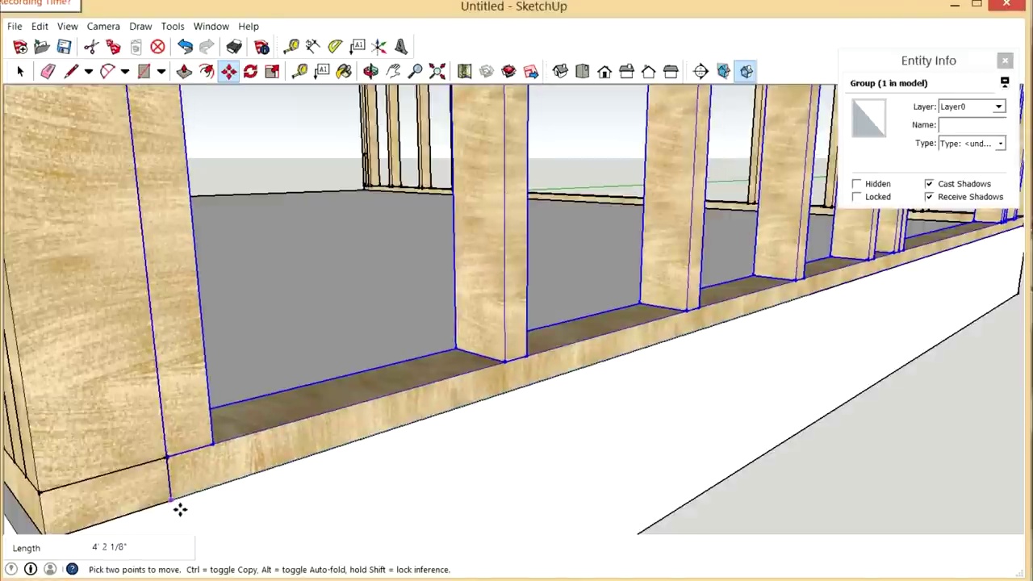
{"action": "left_click", "coordinate": [173, 504]}
{"action": "scroll", "coordinate": [476, 466], "scroll_direction": "down", "scroll_amount": 2}
{"action": "scroll", "coordinate": [383, 476], "scroll_direction": "up", "scroll_amount": 2}
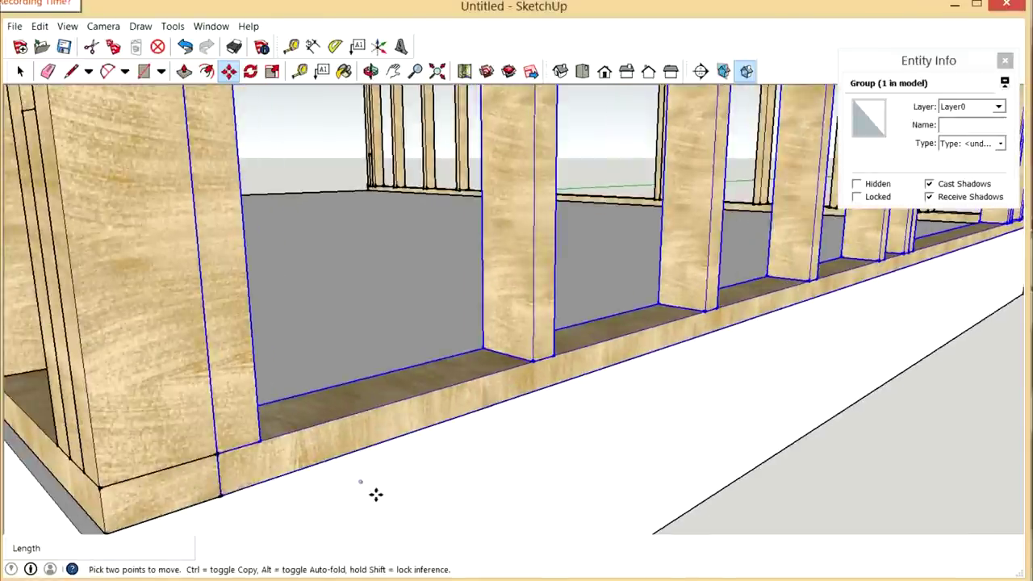
{"action": "scroll", "coordinate": [376, 491], "scroll_direction": "down", "scroll_amount": 1}
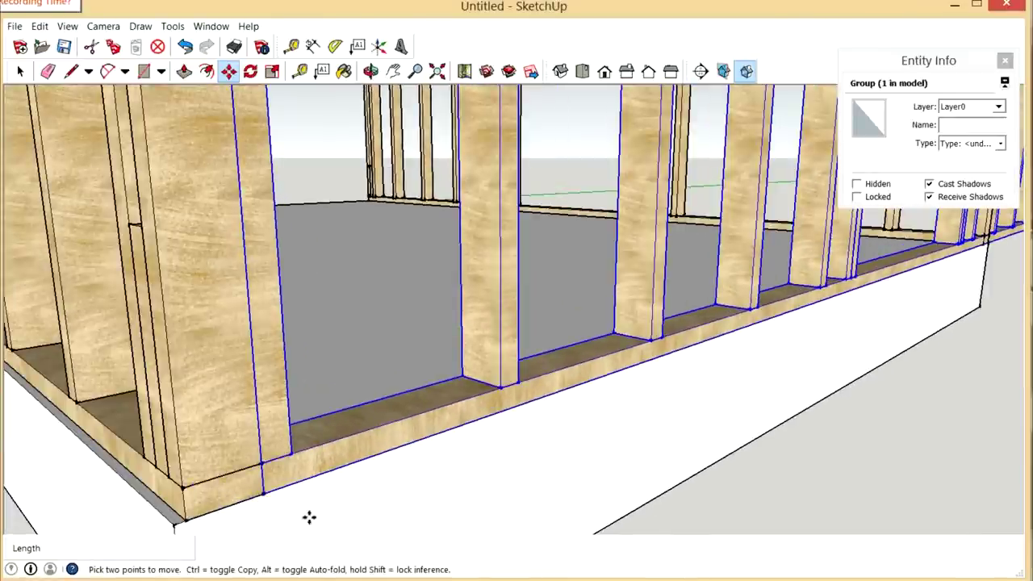
{"action": "scroll", "coordinate": [267, 525], "scroll_direction": "down", "scroll_amount": 1}
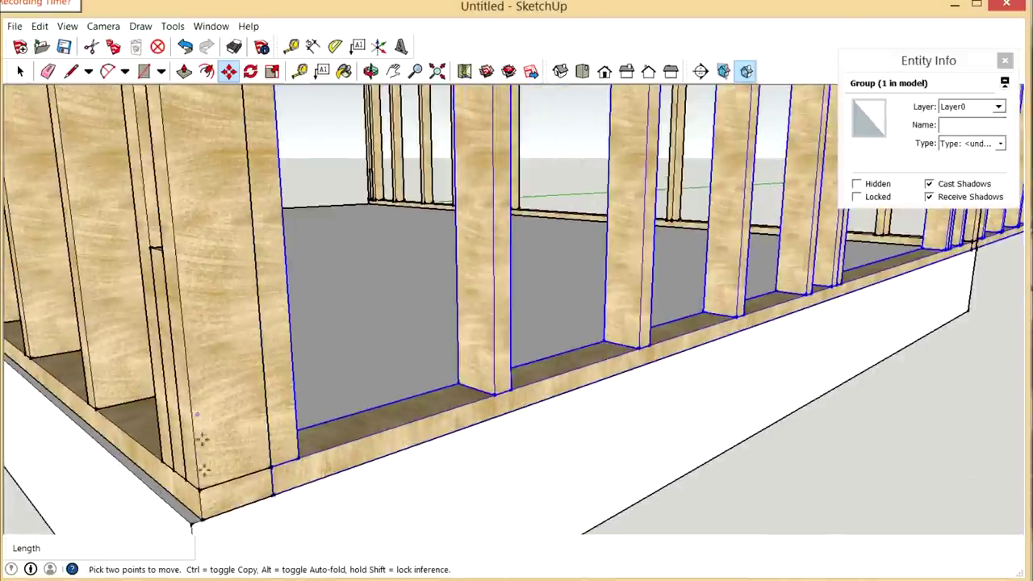
{"action": "scroll", "coordinate": [267, 511], "scroll_direction": "down", "scroll_amount": 1}
{"action": "scroll", "coordinate": [269, 511], "scroll_direction": "up", "scroll_amount": 2}
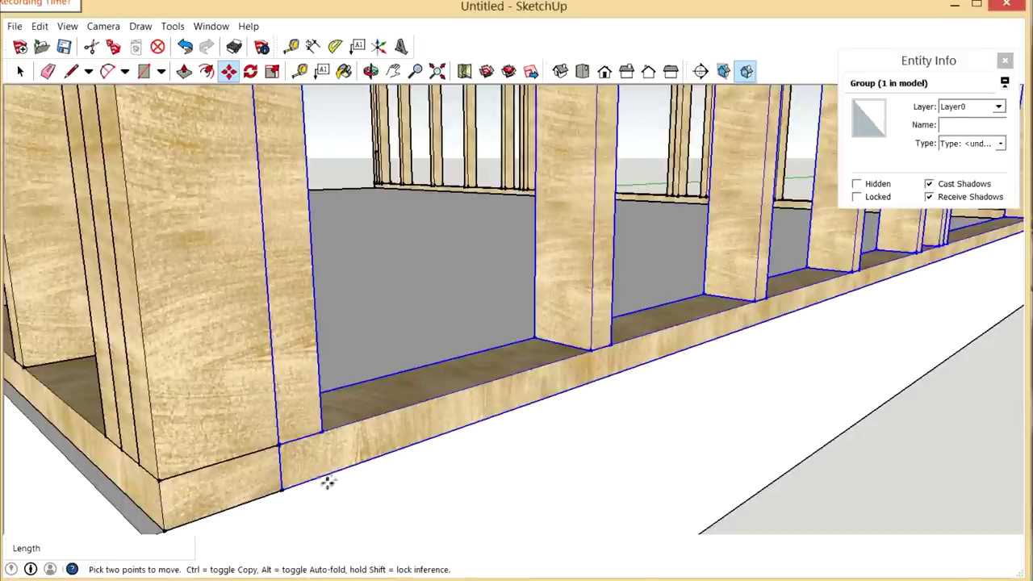
Step: Move the end wall 1/2" inward from the slab's front edge
{"action": "left_click", "coordinate": [370, 71]}
{"action": "left_click_drag", "start_coordinate": [564, 403], "coordinate": [310, 371]}
{"action": "left_click", "coordinate": [228, 71]}
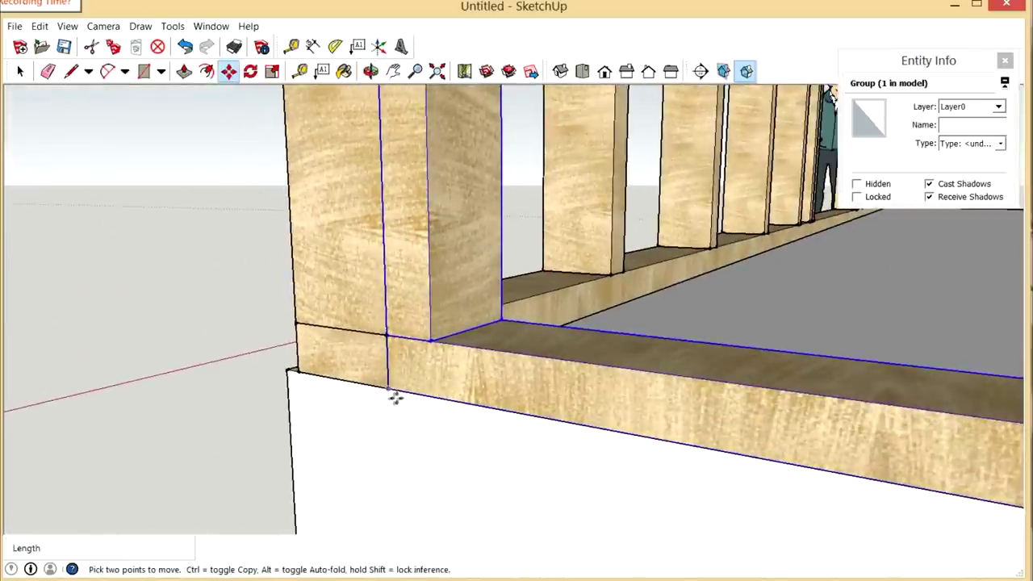
{"action": "left_click_drag", "start_coordinate": [400, 396], "coordinate": [425, 379]}
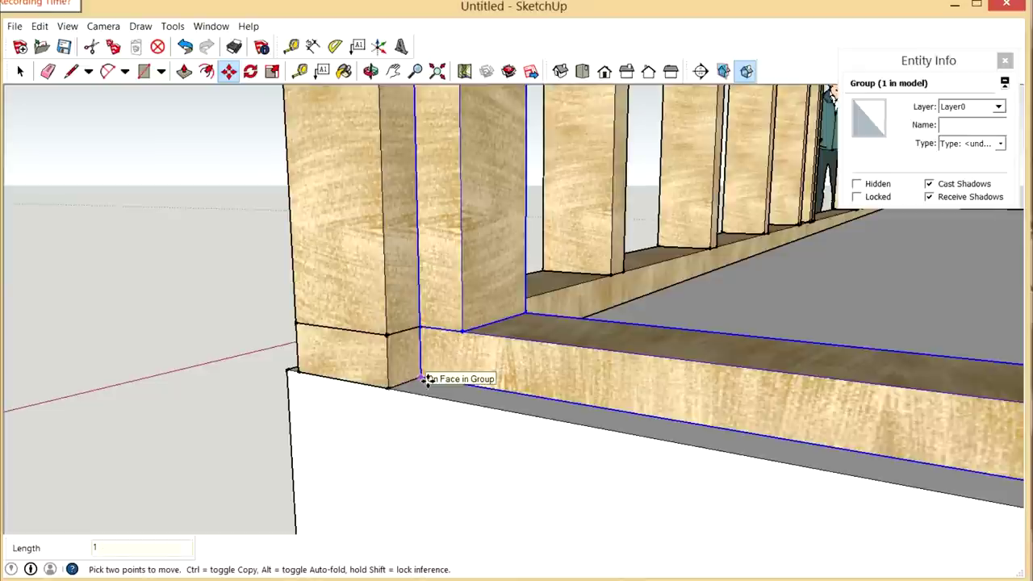
{"action": "type", "text": "/2"}
{"action": "key", "text": "Return"}
{"action": "middle_click_drag", "start_coordinate": [422, 376], "coordinate": [427, 271]}
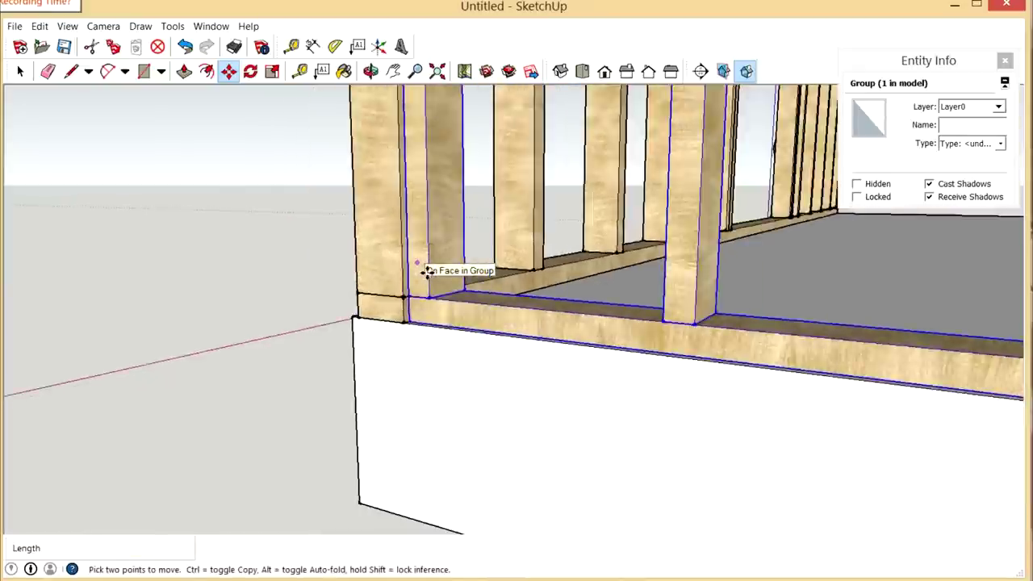
{"action": "scroll", "coordinate": [428, 271], "scroll_direction": "down", "scroll_amount": 5}
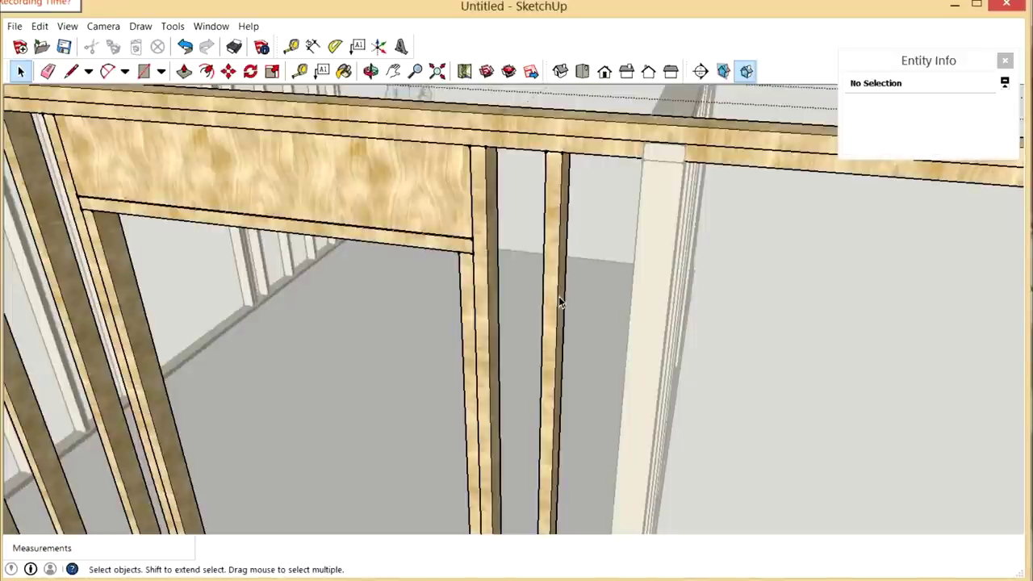
Step: Copy the common stud beyond the door opening so the copy stands against the opposite side wall's corner post
{"action": "scroll", "coordinate": [559, 298], "scroll_direction": "up", "scroll_amount": 2}
{"action": "scroll", "coordinate": [563, 266], "scroll_direction": "down", "scroll_amount": 2}
{"action": "scroll", "coordinate": [621, 170], "scroll_direction": "up", "scroll_amount": 5}
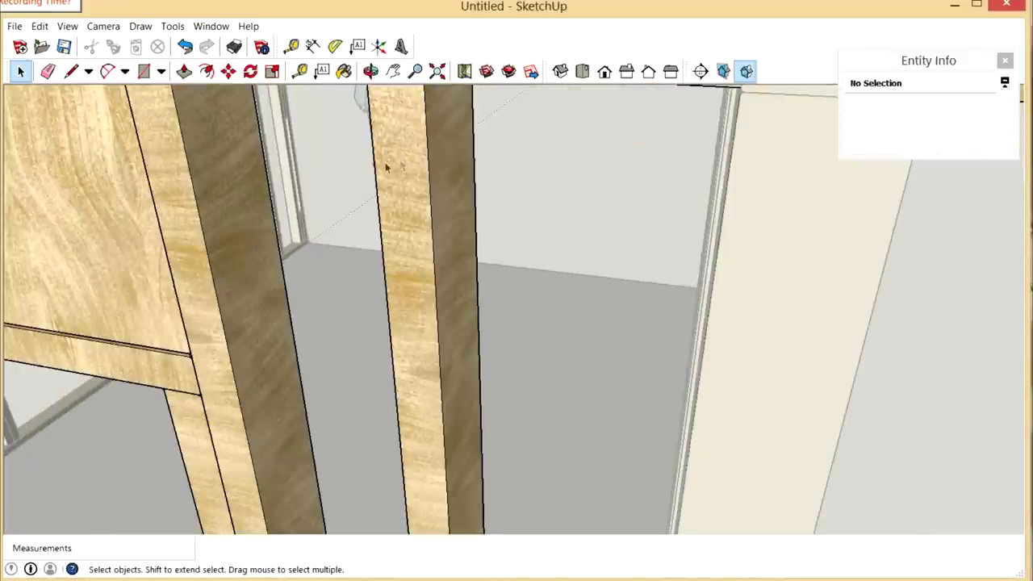
{"action": "scroll", "coordinate": [435, 234], "scroll_direction": "down", "scroll_amount": 2}
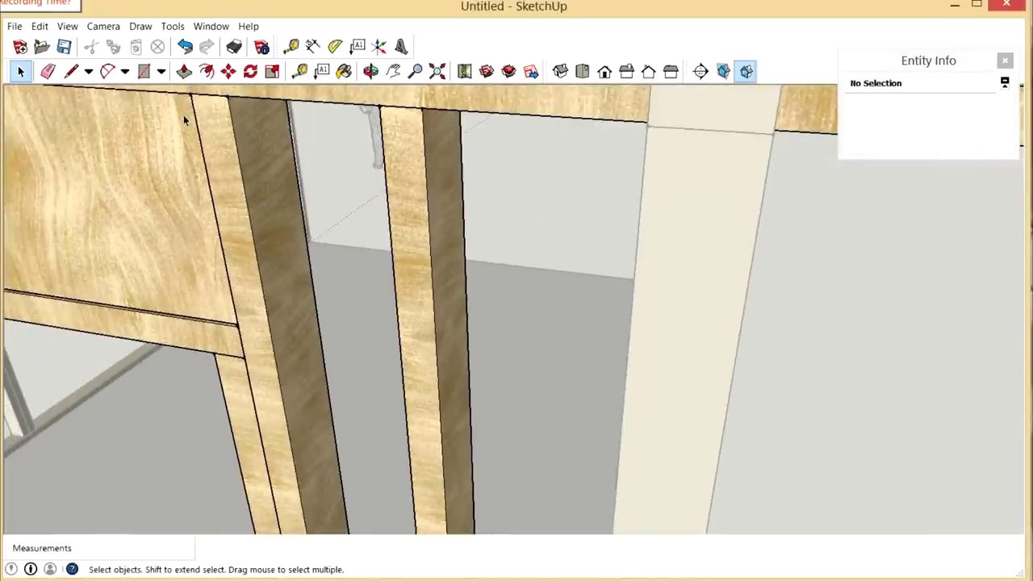
{"action": "left_click", "coordinate": [388, 129]}
{"action": "left_click", "coordinate": [228, 71]}
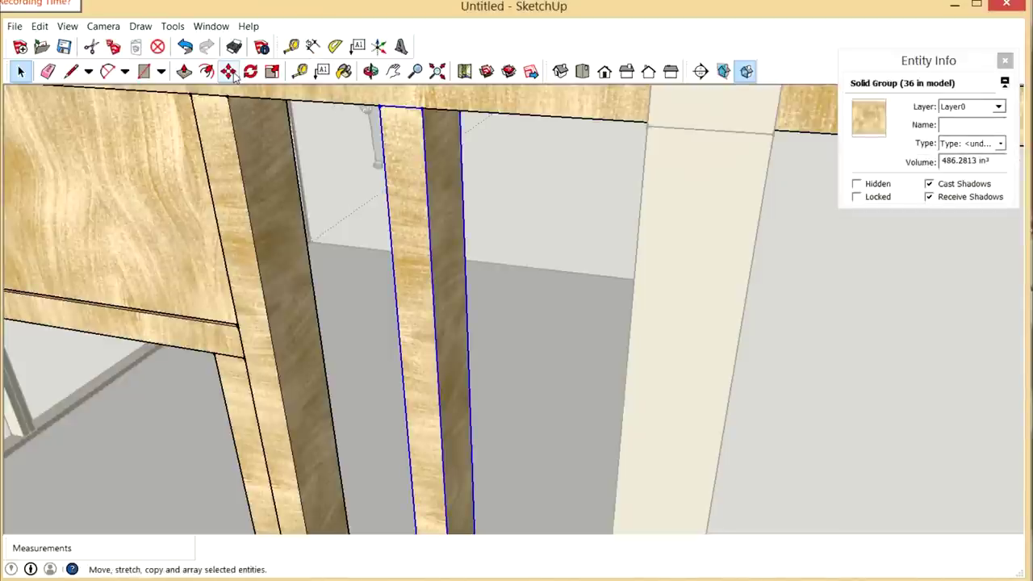
{"action": "left_click", "coordinate": [229, 71]}
{"action": "left_click", "coordinate": [428, 115]}
{"action": "key", "text": "ctrl"}
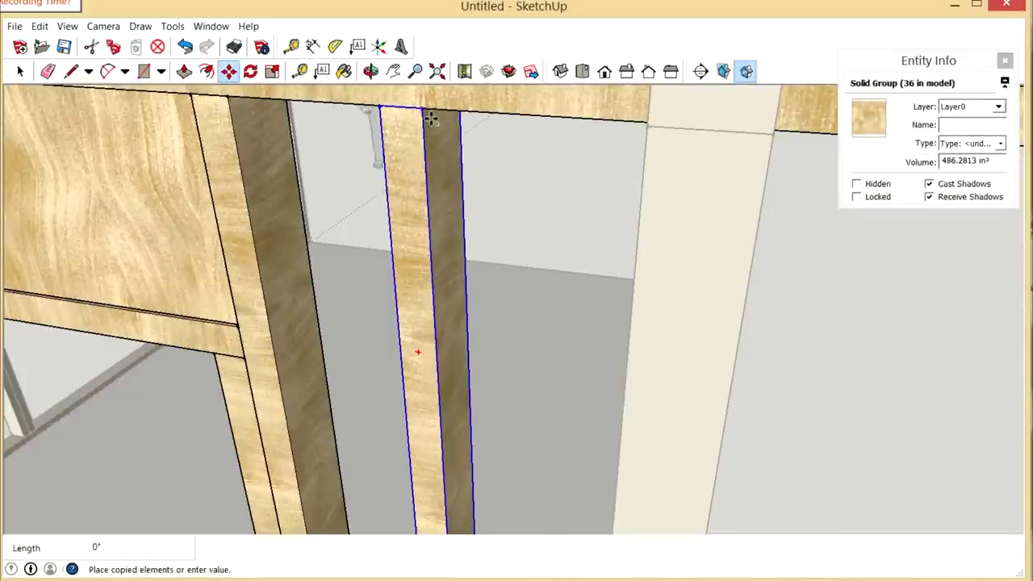
{"action": "left_click", "coordinate": [657, 131]}
{"action": "scroll", "coordinate": [686, 182], "scroll_direction": "down", "scroll_amount": 10}
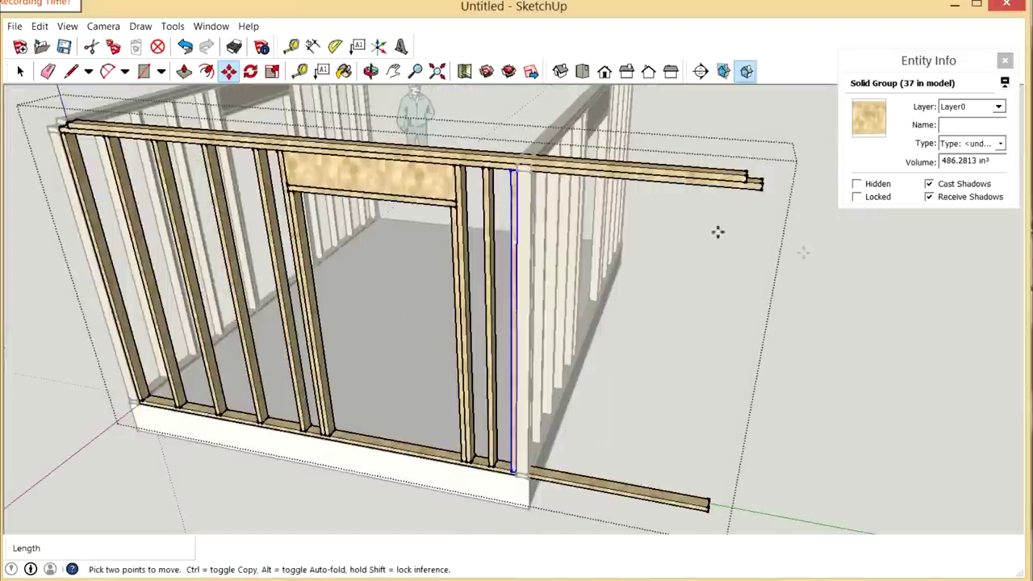
Step: Push the overhanging end of the end wall's lower top plate back 4' 8" to the inner face of the side wall
{"action": "left_click", "coordinate": [371, 71]}
{"action": "left_click_drag", "start_coordinate": [598, 209], "coordinate": [422, 213]}
{"action": "scroll", "coordinate": [422, 212], "scroll_direction": "up", "scroll_amount": 5}
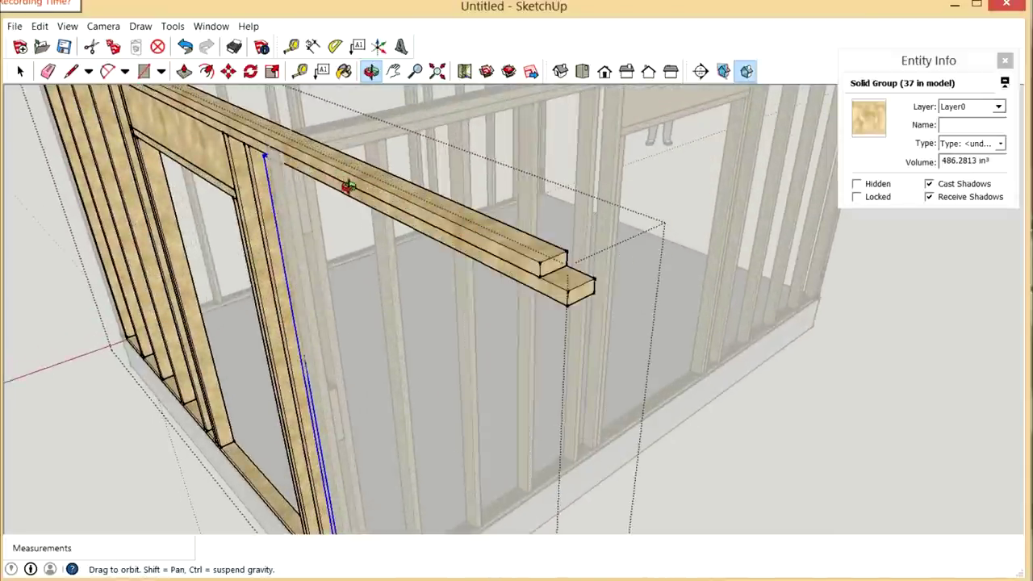
{"action": "left_click_drag", "start_coordinate": [347, 186], "coordinate": [425, 201]}
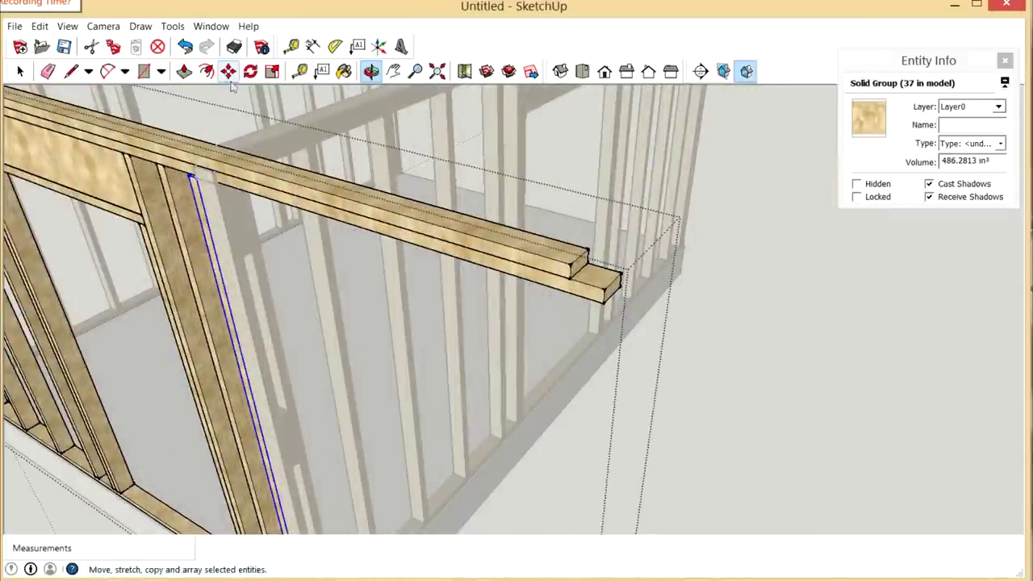
{"action": "left_click", "coordinate": [184, 71]}
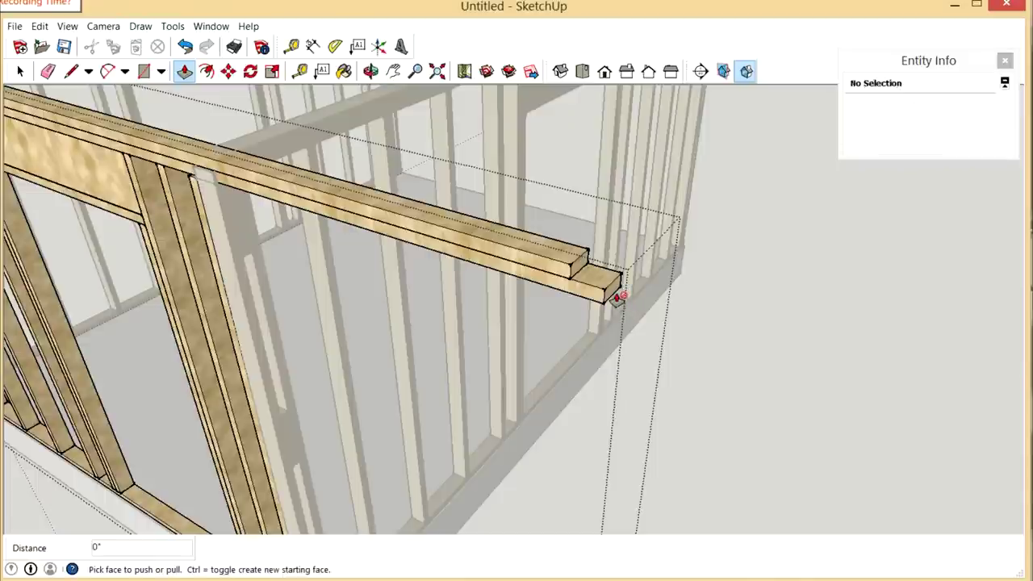
{"action": "key", "text": "space"}
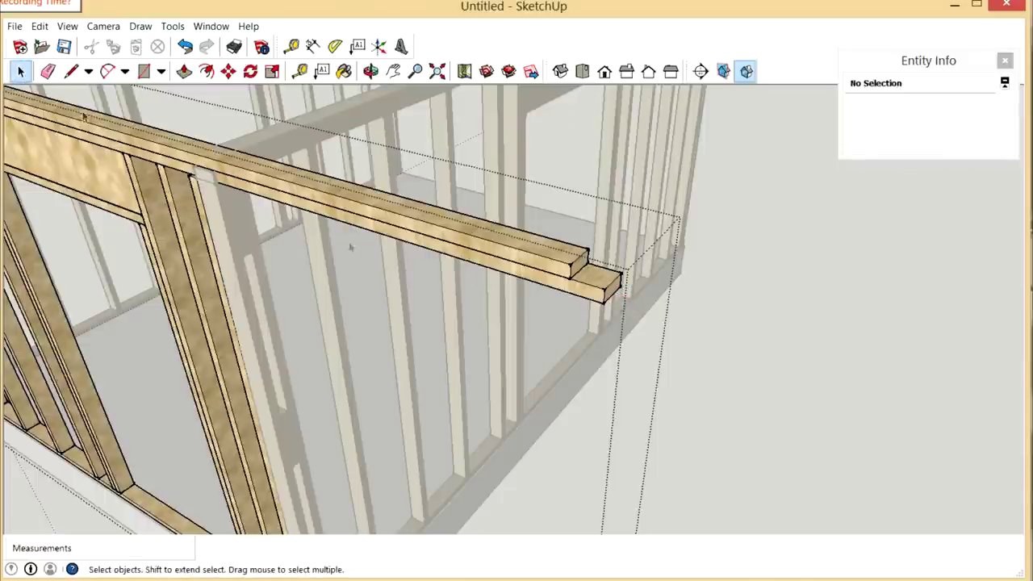
{"action": "double_click", "coordinate": [599, 298]}
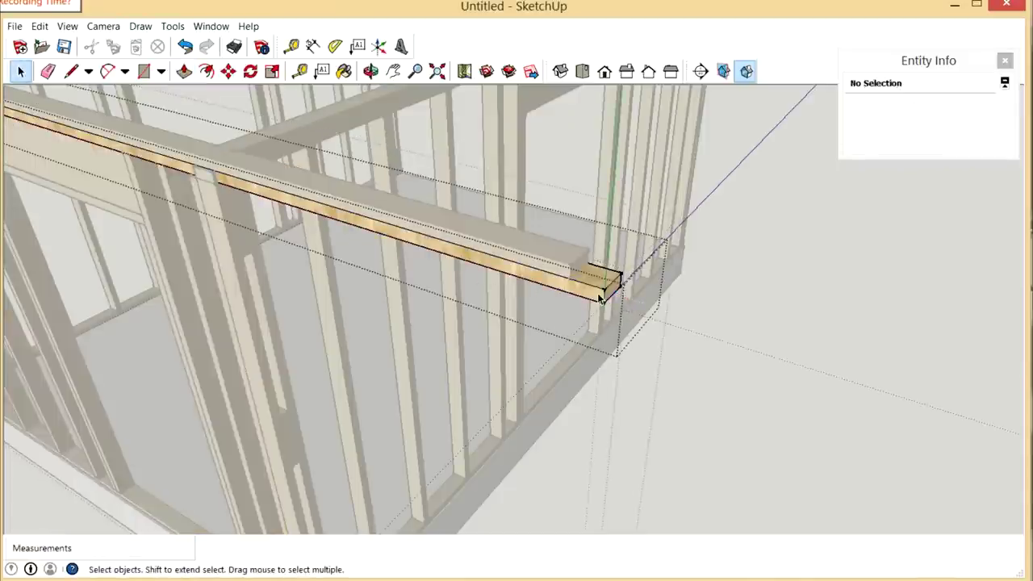
{"action": "left_click", "coordinate": [184, 71]}
{"action": "left_click_drag", "start_coordinate": [615, 298], "coordinate": [201, 179]}
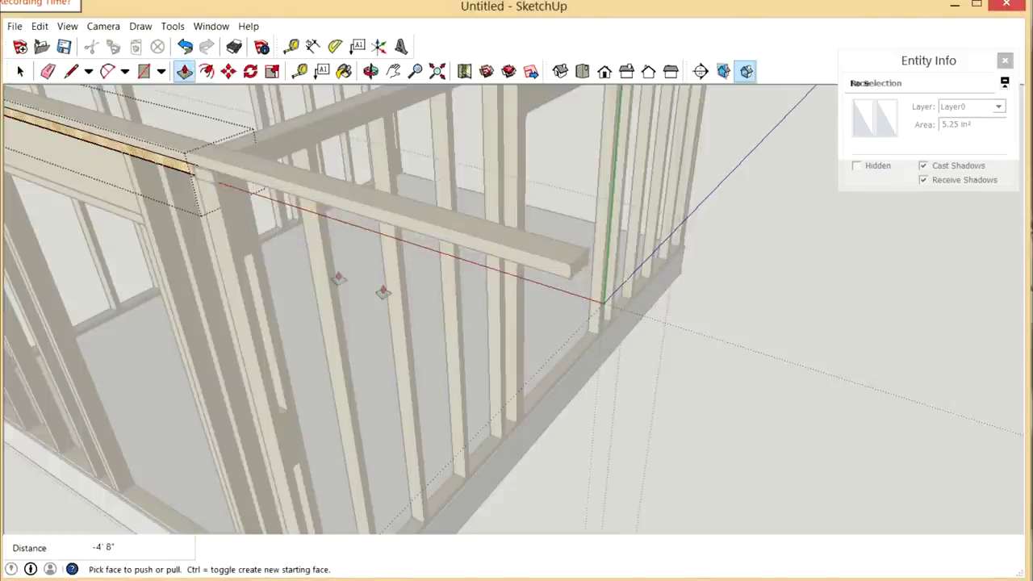
{"action": "left_click", "coordinate": [19, 71]}
Step: Push the upper top plate's overhanging end back so it fits the top plate joint at the side wall's corner
{"action": "left_click", "coordinate": [454, 226]}
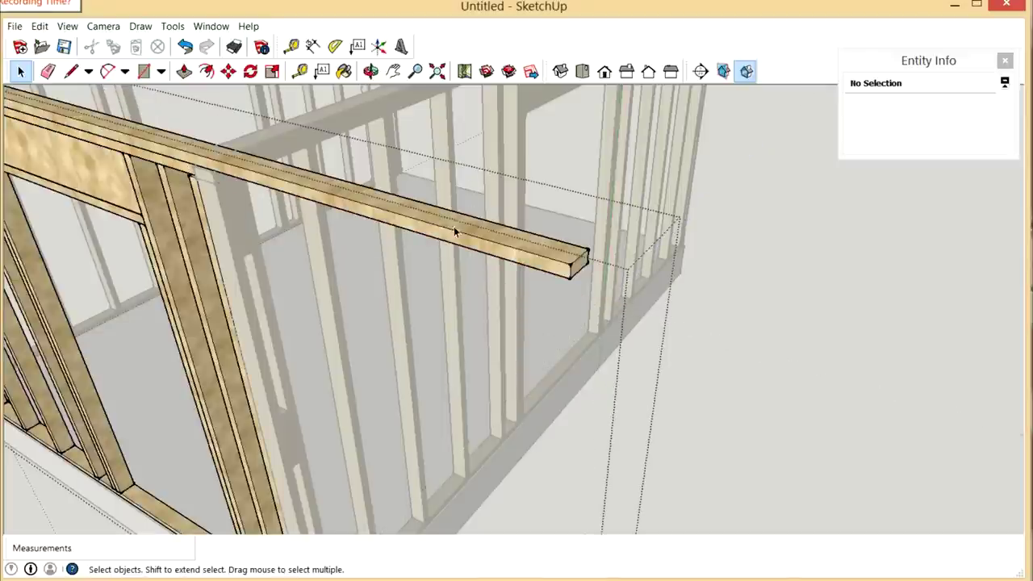
{"action": "left_click", "coordinate": [460, 232]}
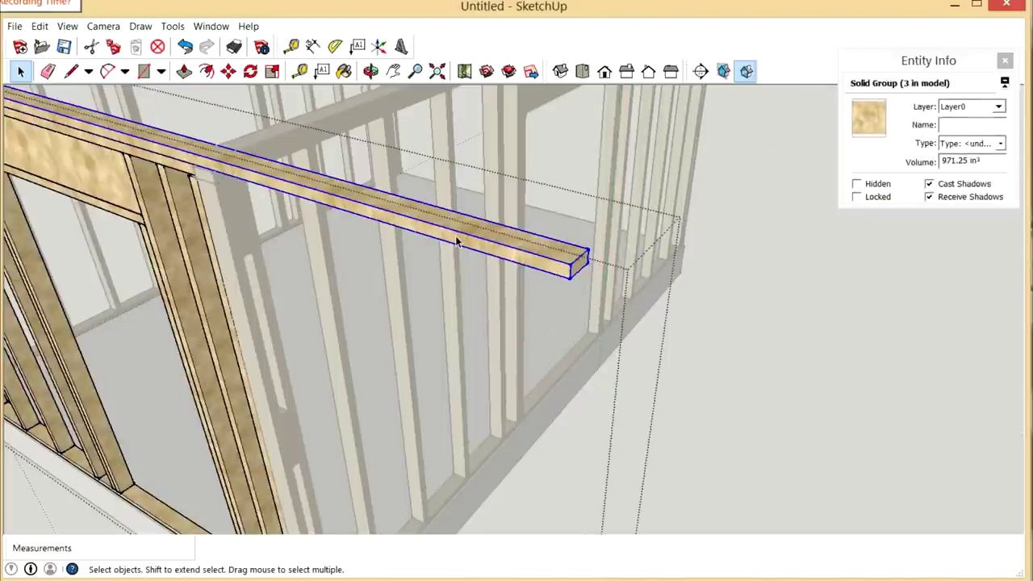
{"action": "double_click", "coordinate": [457, 240]}
{"action": "key", "text": "p"}
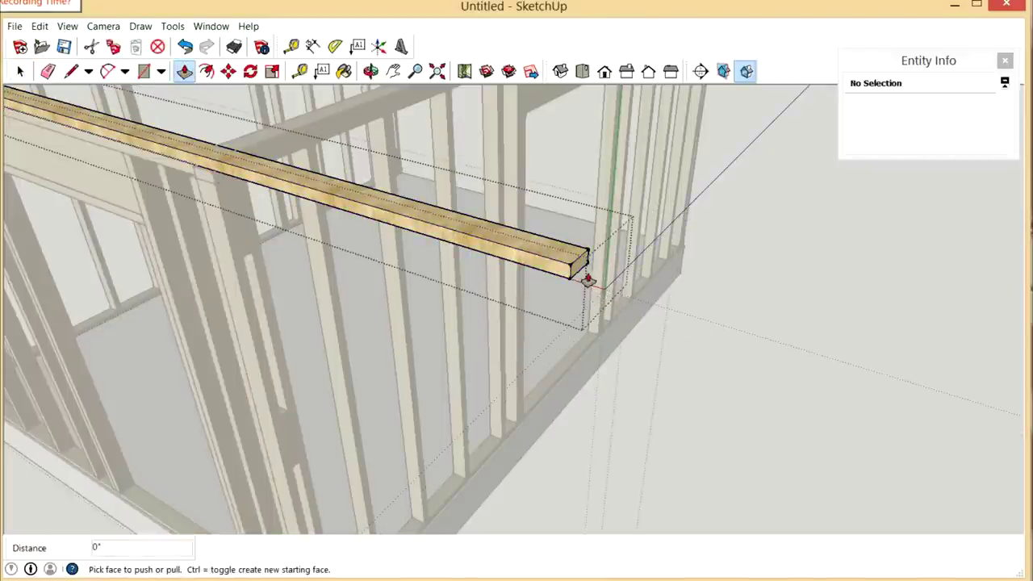
{"action": "left_click_drag", "start_coordinate": [588, 279], "coordinate": [254, 156]}
{"action": "middle_click_drag", "start_coordinate": [253, 157], "coordinate": [24, 77]}
{"action": "left_click", "coordinate": [21, 71]}
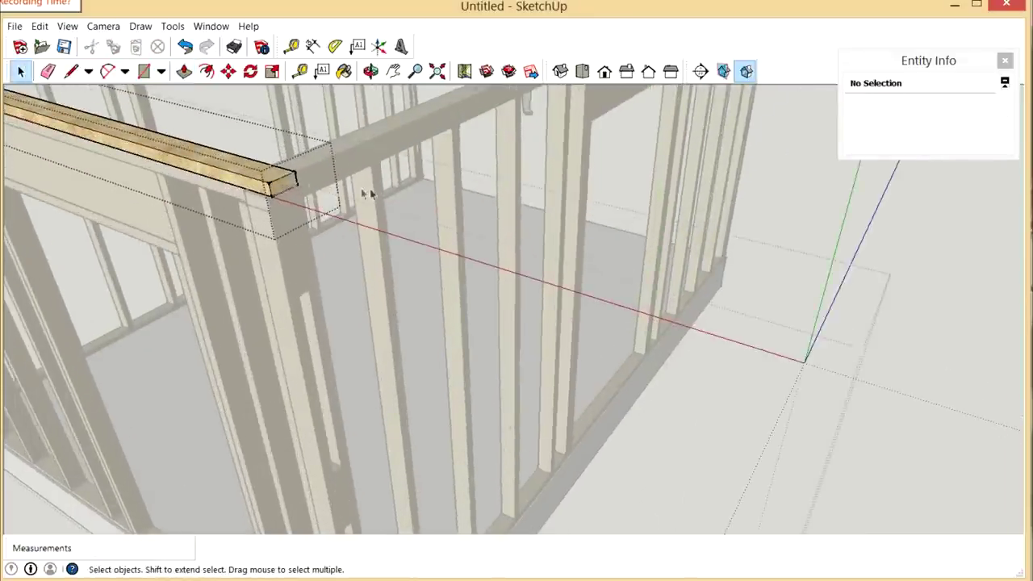
{"action": "middle_click_drag", "start_coordinate": [364, 191], "coordinate": [583, 249]}
{"action": "scroll", "coordinate": [582, 248], "scroll_direction": "up", "scroll_amount": 3}
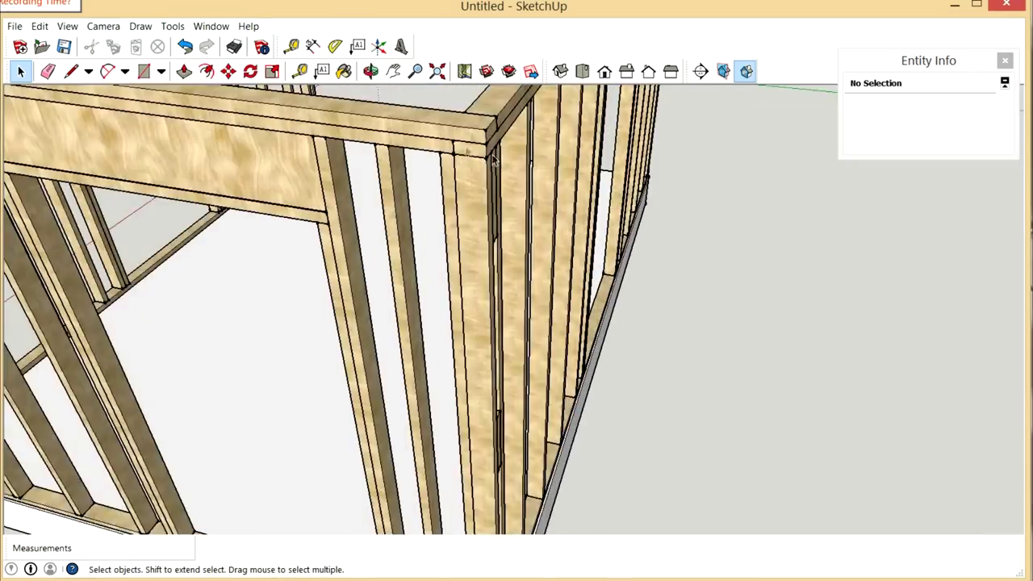
{"action": "scroll", "coordinate": [478, 148], "scroll_direction": "up", "scroll_amount": 3}
{"action": "scroll", "coordinate": [482, 162], "scroll_direction": "down", "scroll_amount": 5}
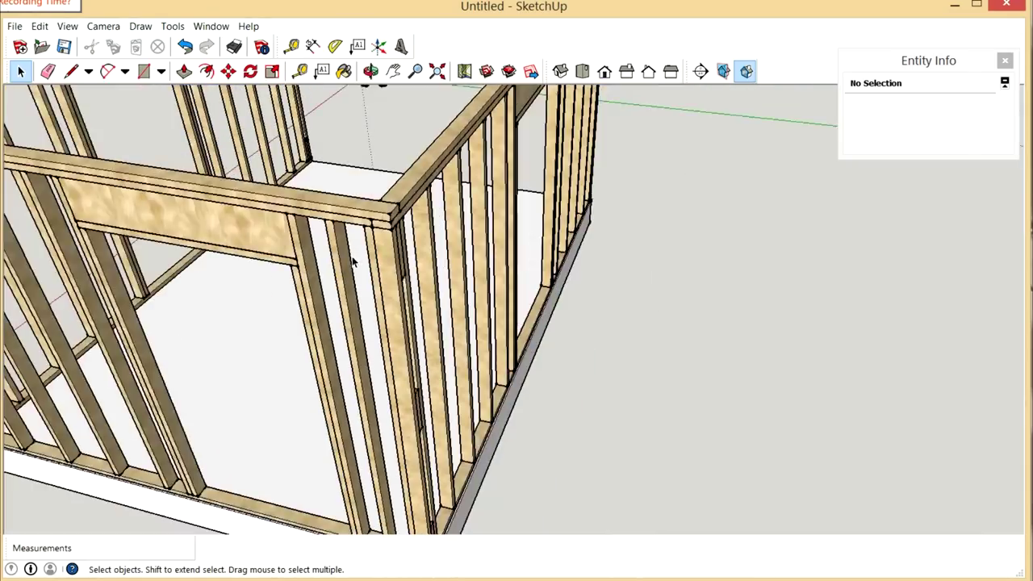
Step: Inspect the overlapping top plates where the end wall meets the side wall, opening the side wall group to check its upper plate
{"action": "scroll", "coordinate": [382, 205], "scroll_direction": "up", "scroll_amount": 5}
{"action": "scroll", "coordinate": [413, 225], "scroll_direction": "up", "scroll_amount": 3}
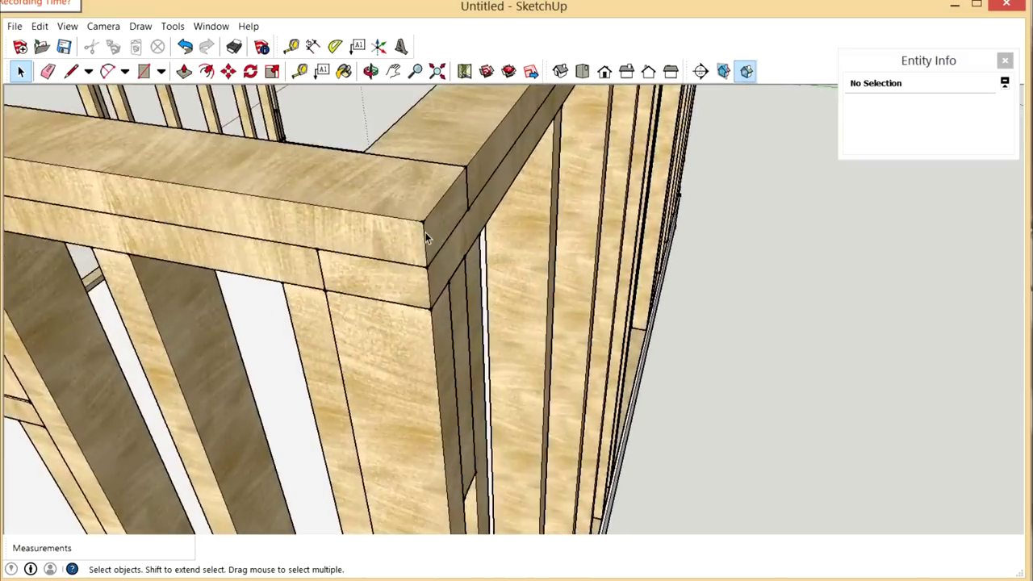
{"action": "middle_click_drag", "start_coordinate": [392, 156], "coordinate": [280, 230]}
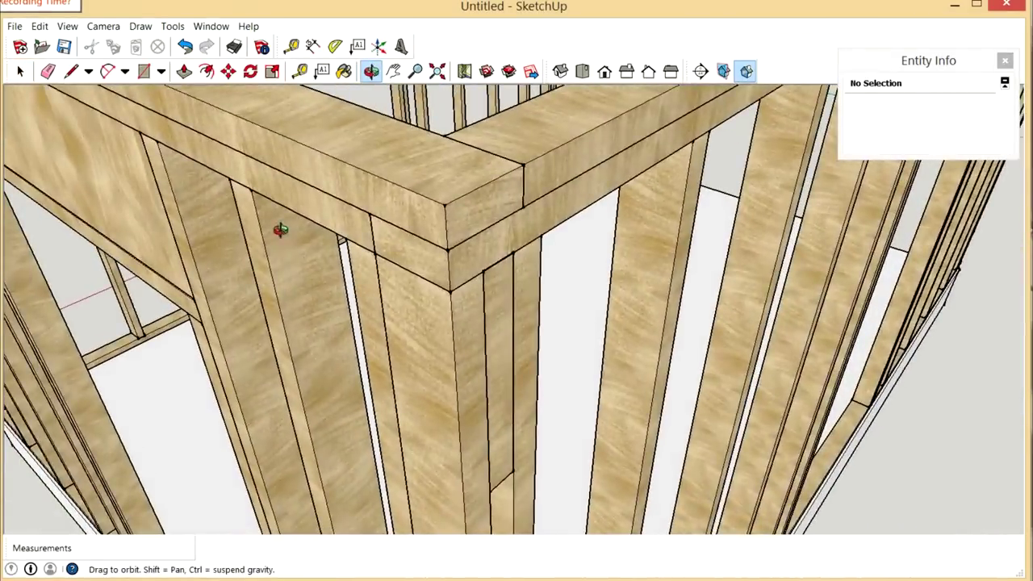
{"action": "middle_click_drag", "start_coordinate": [488, 317], "coordinate": [325, 257]}
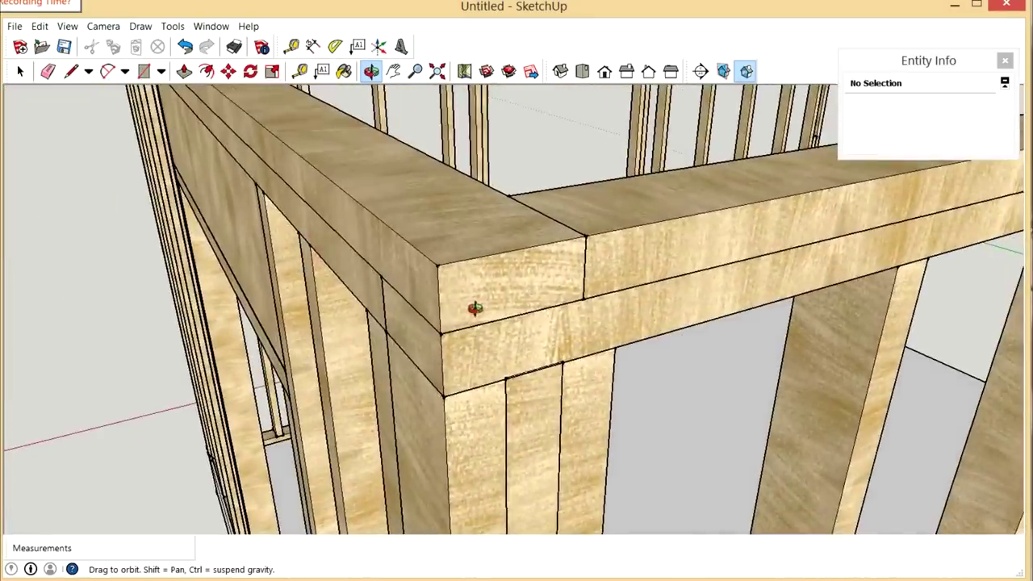
{"action": "middle_click_drag", "start_coordinate": [475, 308], "coordinate": [538, 315]}
{"action": "middle_click_drag", "start_coordinate": [457, 291], "coordinate": [542, 349]}
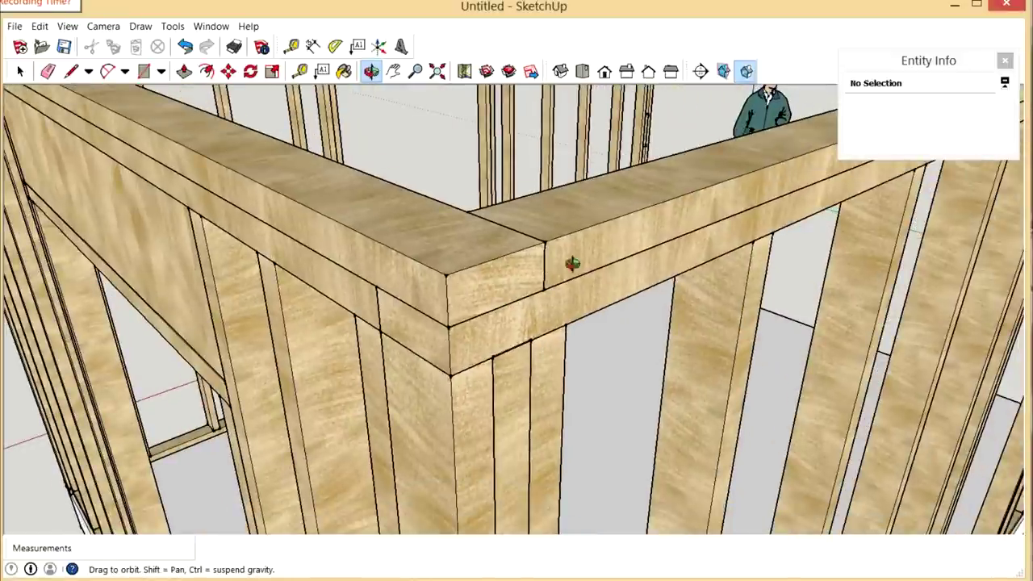
{"action": "middle_click_drag", "start_coordinate": [528, 255], "coordinate": [528, 255]}
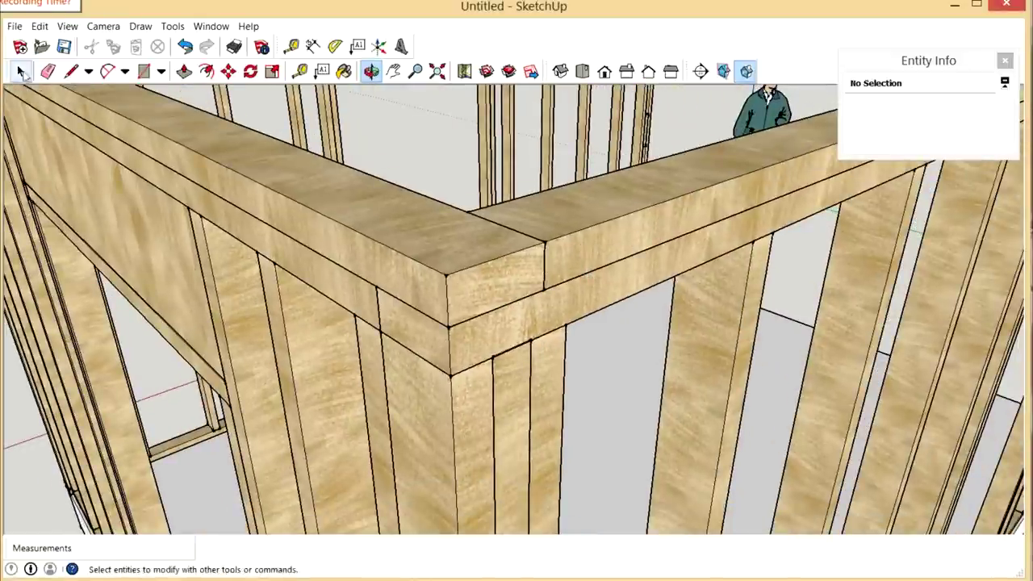
{"action": "left_click", "coordinate": [633, 249]}
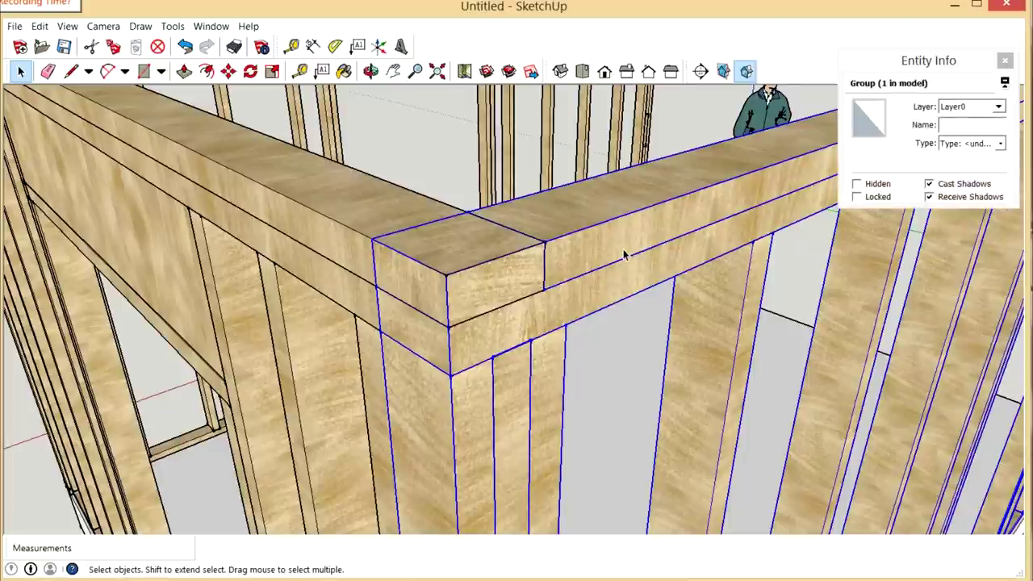
{"action": "double_click", "coordinate": [622, 249]}
{"action": "left_click", "coordinate": [607, 253]}
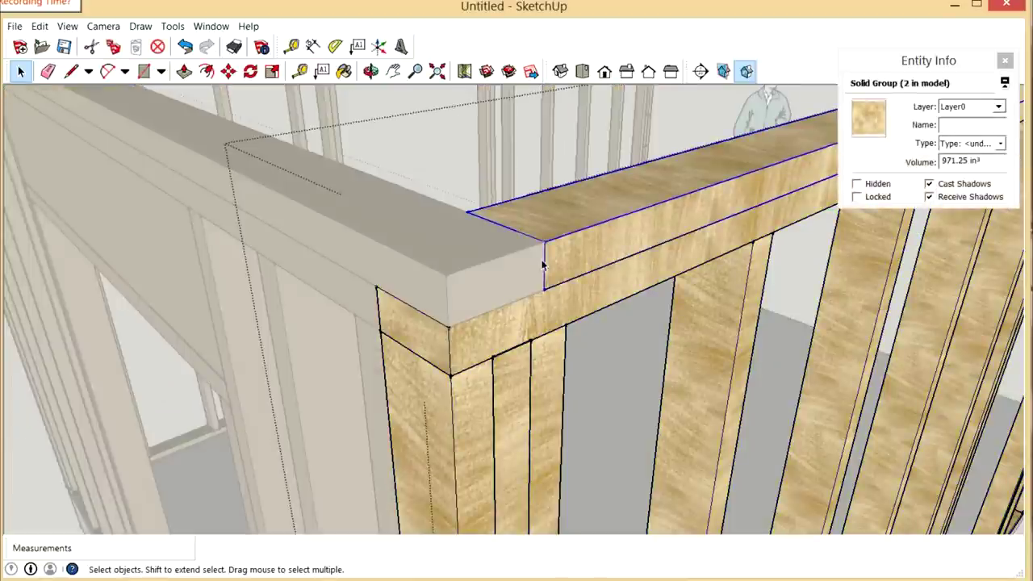
{"action": "key", "text": "Escape"}
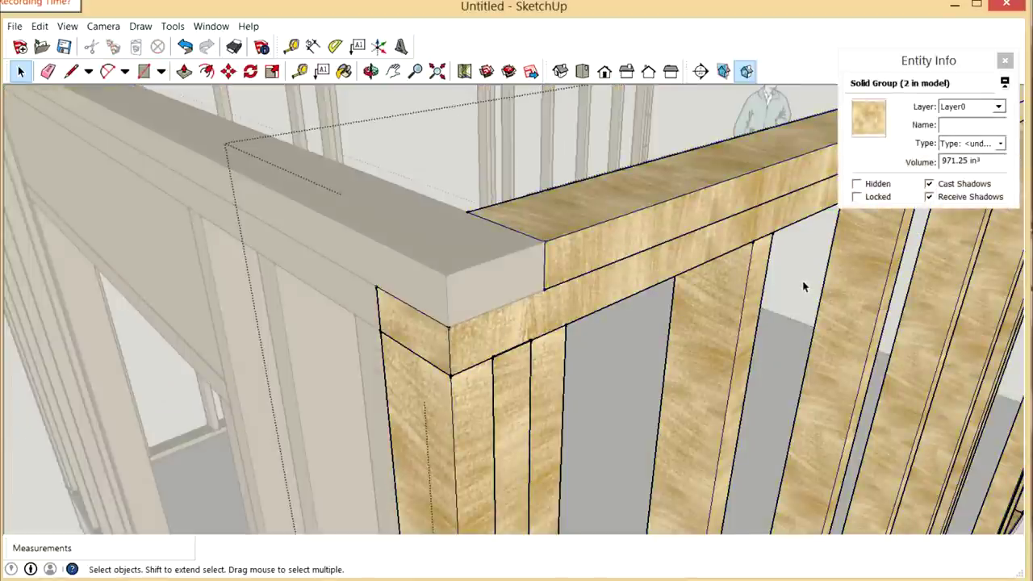
{"action": "left_click", "coordinate": [389, 108]}
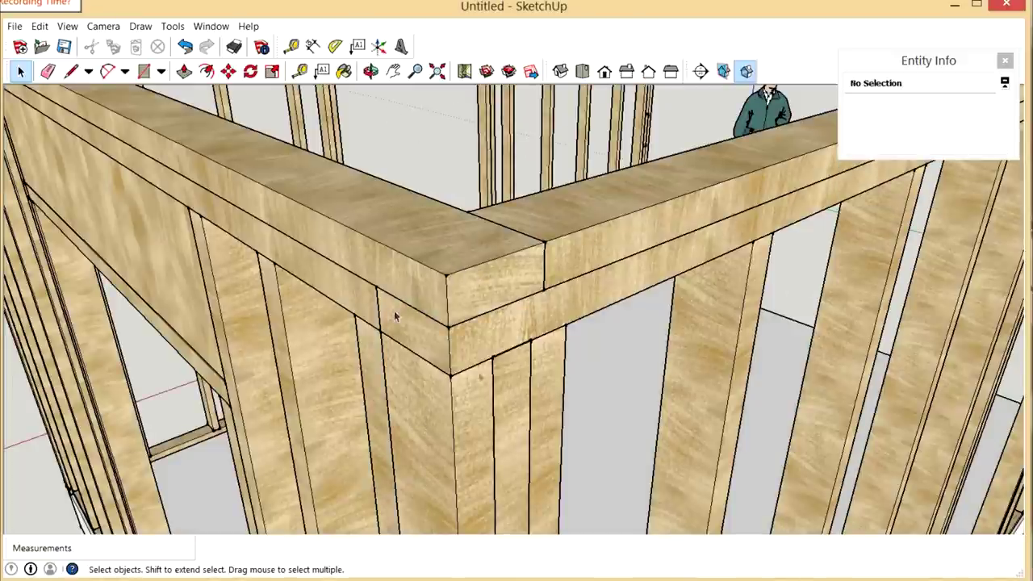
Step: Examine the framed corner post and both adjoining walls from several angles and distances
{"action": "middle_click_drag", "start_coordinate": [395, 316], "coordinate": [515, 313]}
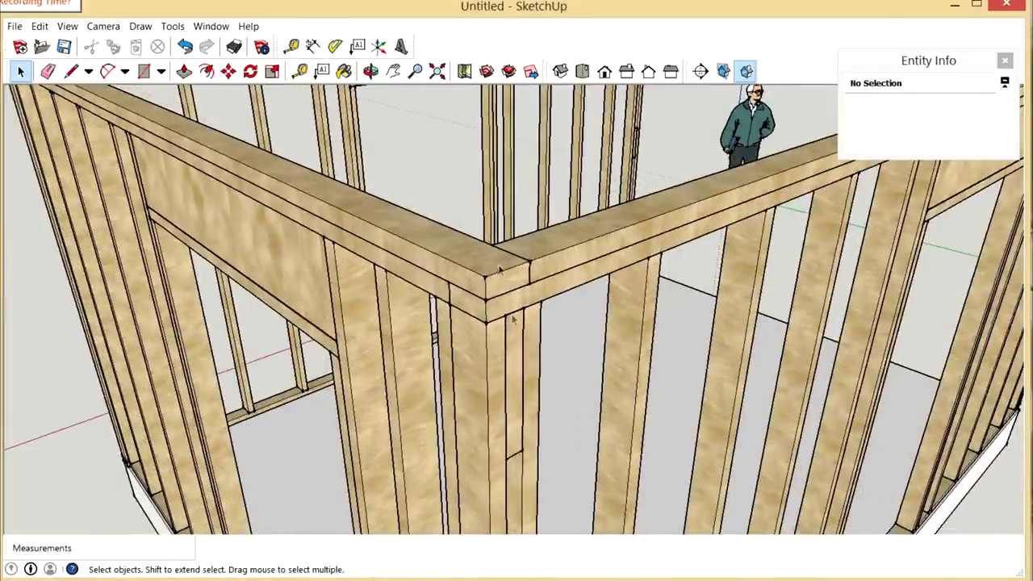
{"action": "left_click", "coordinate": [370, 71]}
{"action": "left_click_drag", "start_coordinate": [524, 322], "coordinate": [538, 286]}
{"action": "scroll", "coordinate": [512, 346], "scroll_direction": "down", "scroll_amount": 3}
{"action": "scroll", "coordinate": [511, 350], "scroll_direction": "up", "scroll_amount": 6}
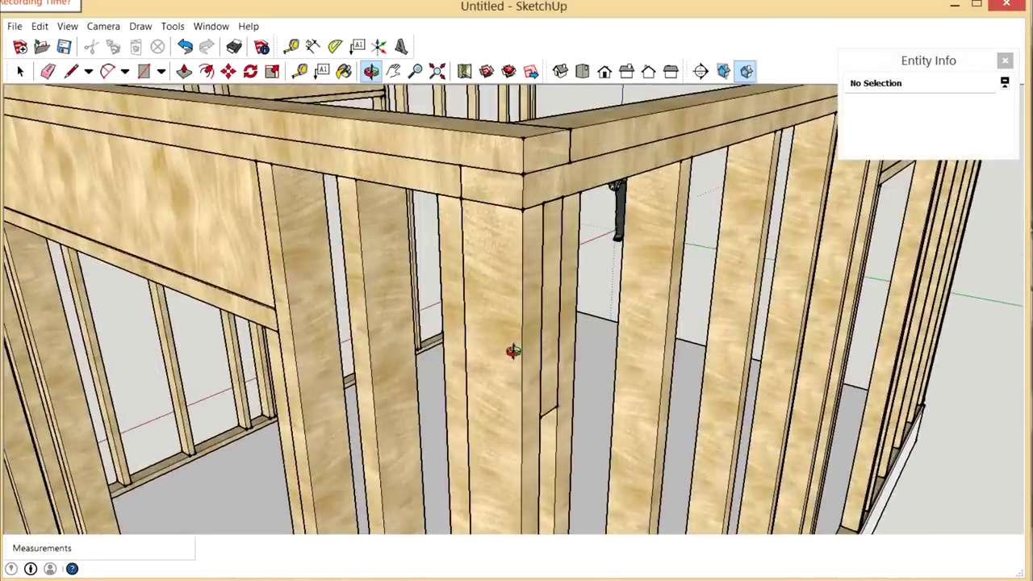
{"action": "scroll", "coordinate": [487, 293], "scroll_direction": "down", "scroll_amount": 2}
{"action": "scroll", "coordinate": [492, 298], "scroll_direction": "down", "scroll_amount": 3}
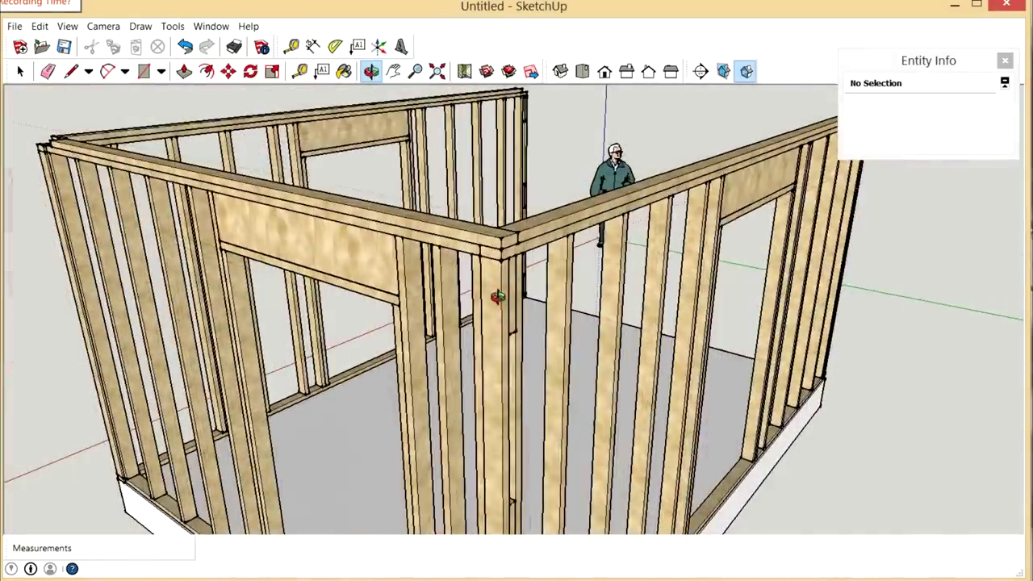
{"action": "scroll", "coordinate": [500, 296], "scroll_direction": "down", "scroll_amount": 2}
{"action": "scroll", "coordinate": [500, 296], "scroll_direction": "up", "scroll_amount": 5}
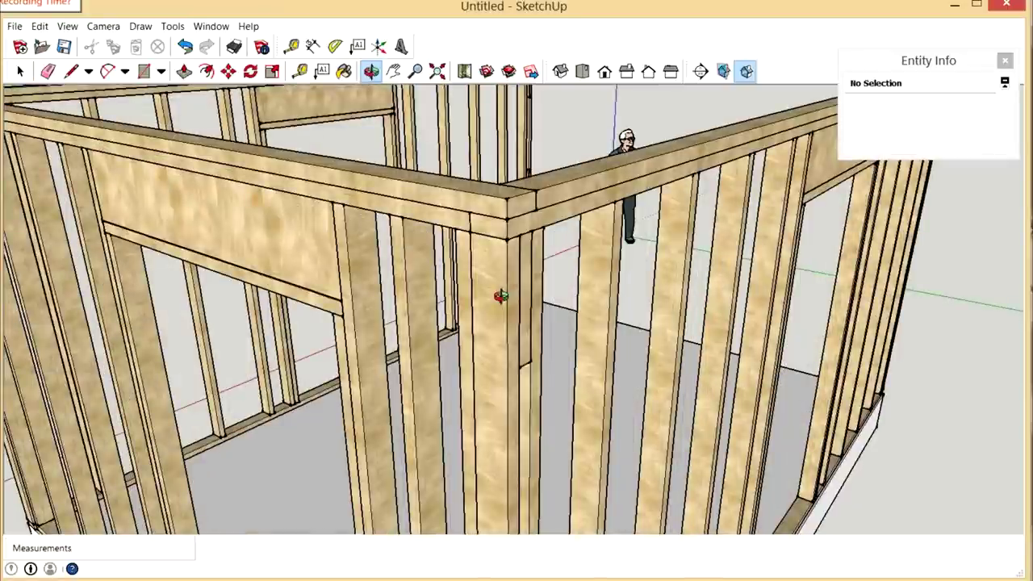
{"action": "middle_click_drag", "start_coordinate": [521, 249], "coordinate": [506, 295]}
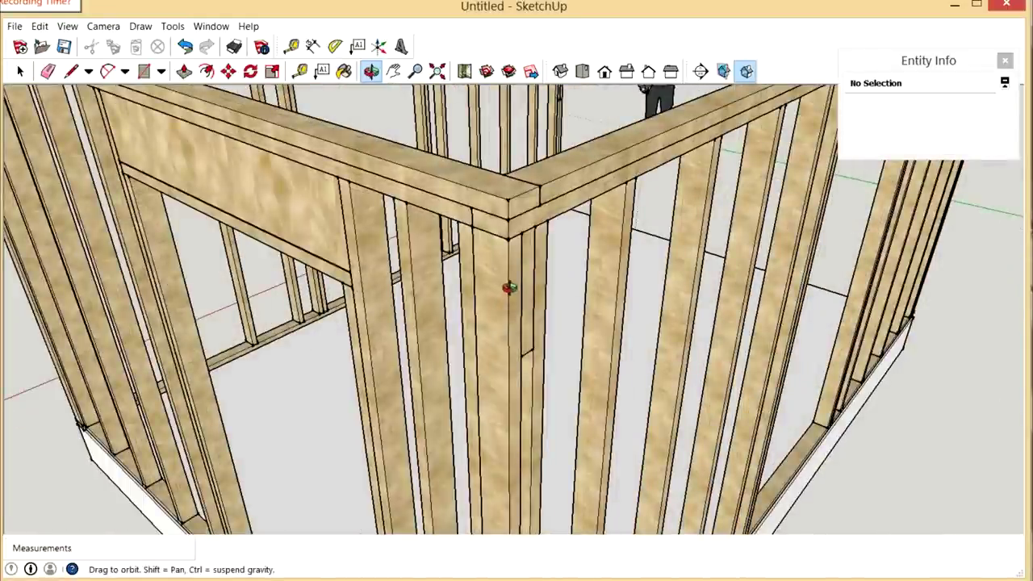
{"action": "scroll", "coordinate": [509, 288], "scroll_direction": "down", "scroll_amount": 3}
{"action": "scroll", "coordinate": [523, 317], "scroll_direction": "up", "scroll_amount": 3}
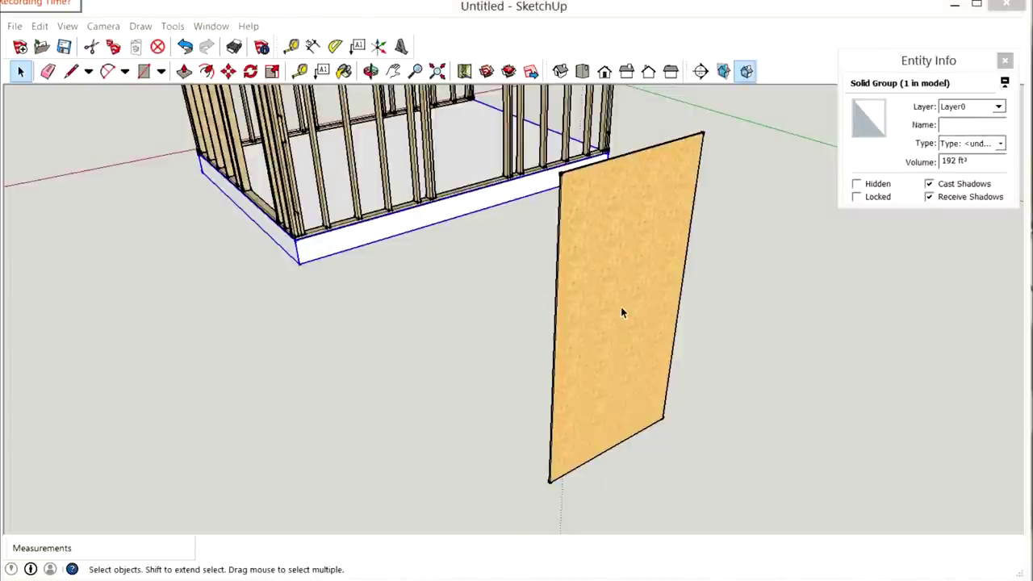
Step: Move the OSB sheathing panel by its bottom corner onto the slab edge, flush against the side wall's outer face at the corner
{"action": "left_click", "coordinate": [613, 345]}
{"action": "scroll", "coordinate": [613, 346], "scroll_direction": "up", "scroll_amount": 4}
{"action": "scroll", "coordinate": [613, 346], "scroll_direction": "down", "scroll_amount": 3}
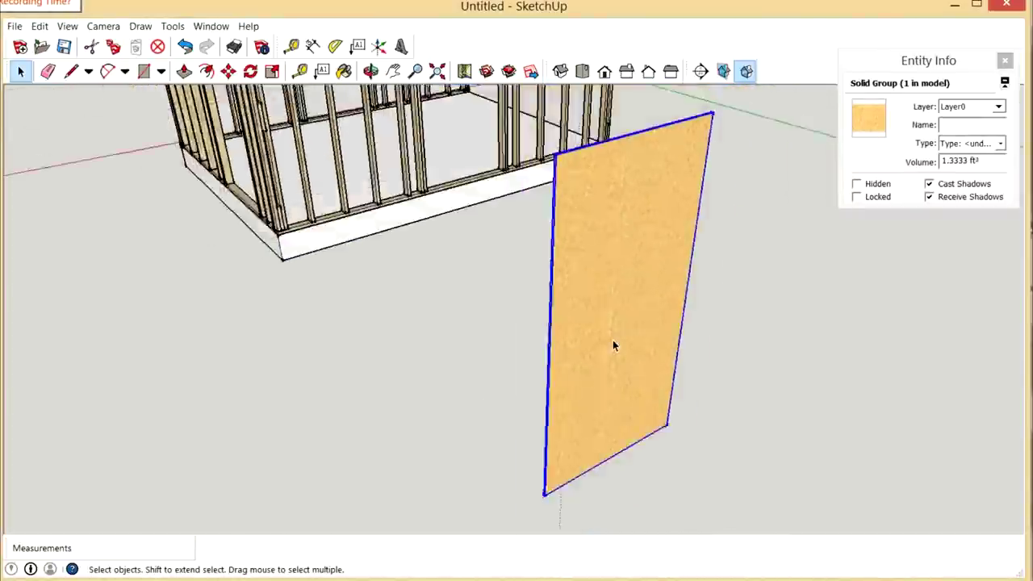
{"action": "scroll", "coordinate": [613, 346], "scroll_direction": "down", "scroll_amount": 1}
{"action": "scroll", "coordinate": [546, 445], "scroll_direction": "up", "scroll_amount": 4}
{"action": "scroll", "coordinate": [720, 282], "scroll_direction": "up", "scroll_amount": 4}
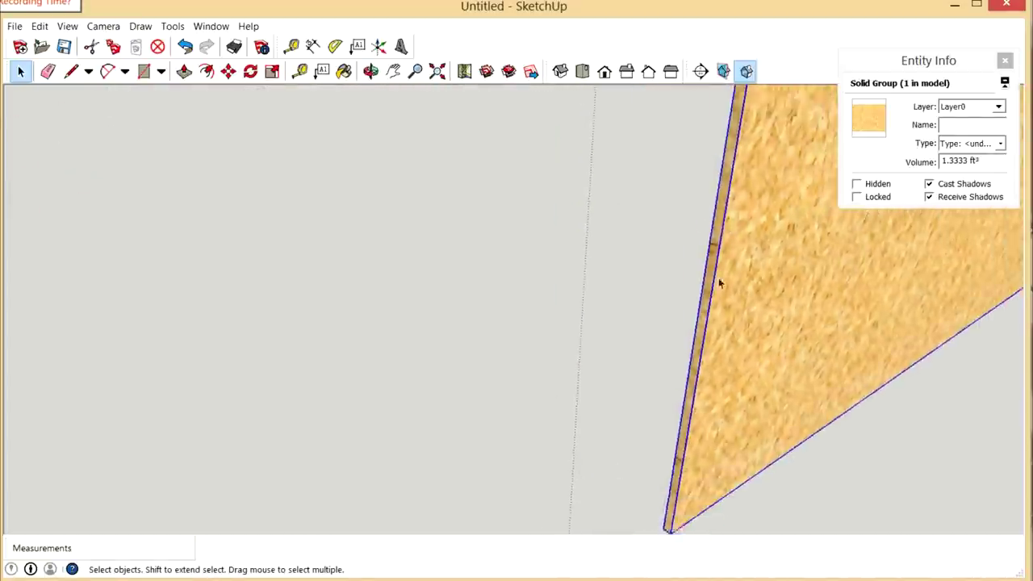
{"action": "scroll", "coordinate": [712, 345], "scroll_direction": "down", "scroll_amount": 2}
{"action": "scroll", "coordinate": [680, 415], "scroll_direction": "up", "scroll_amount": 3}
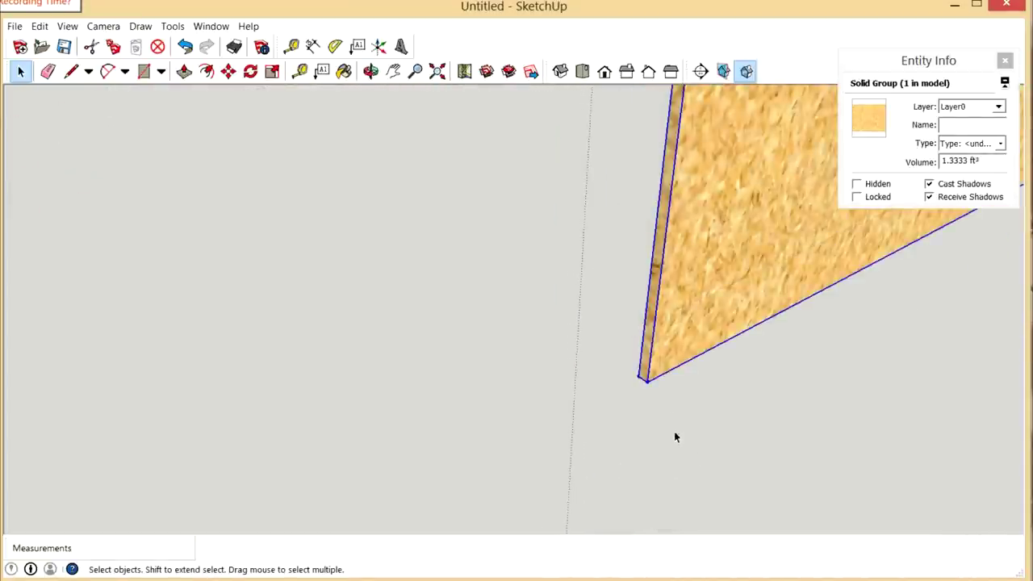
{"action": "scroll", "coordinate": [634, 376], "scroll_direction": "up", "scroll_amount": 4}
{"action": "scroll", "coordinate": [636, 380], "scroll_direction": "down", "scroll_amount": 3}
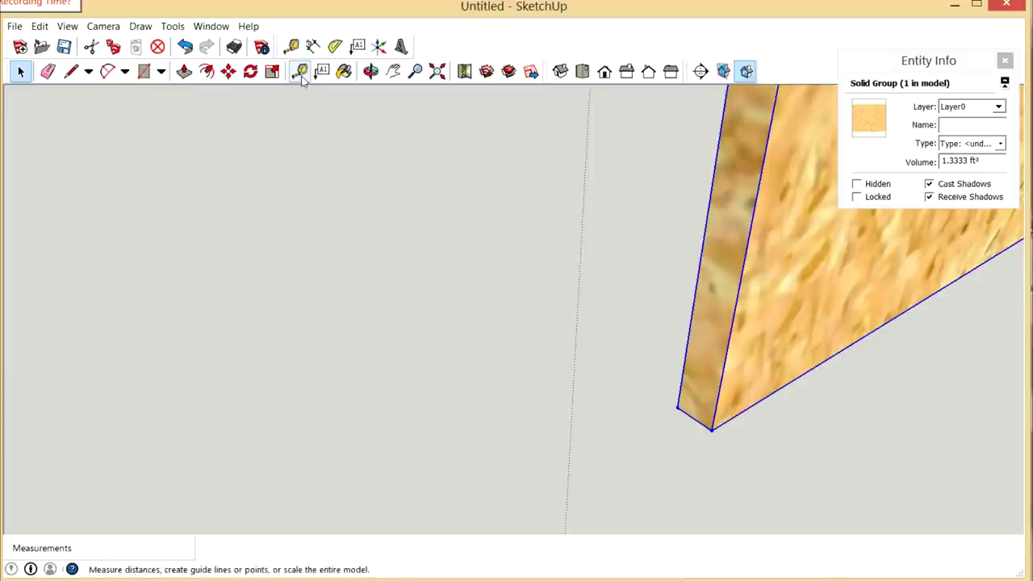
{"action": "left_click", "coordinate": [229, 71]}
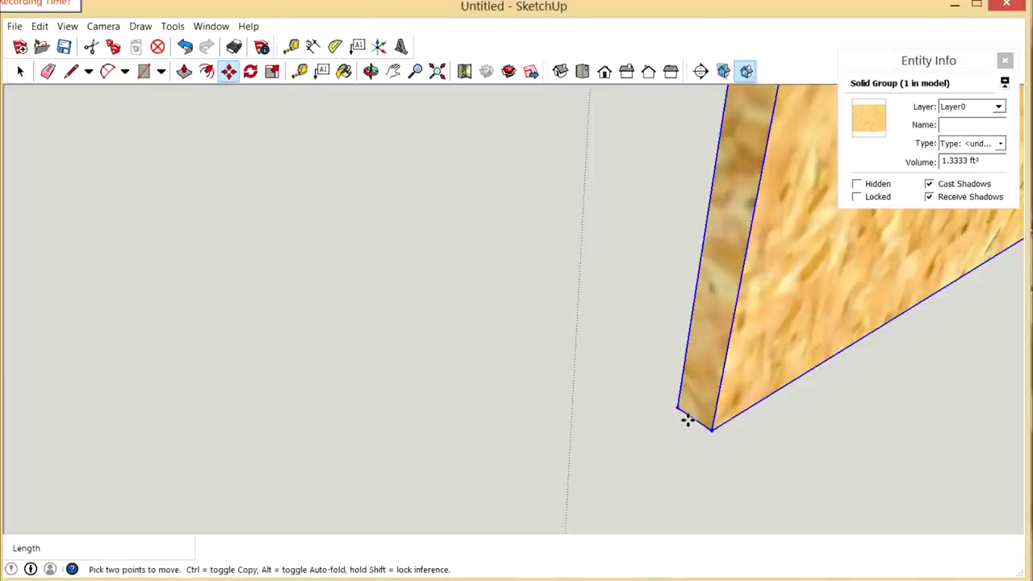
{"action": "left_click", "coordinate": [686, 418]}
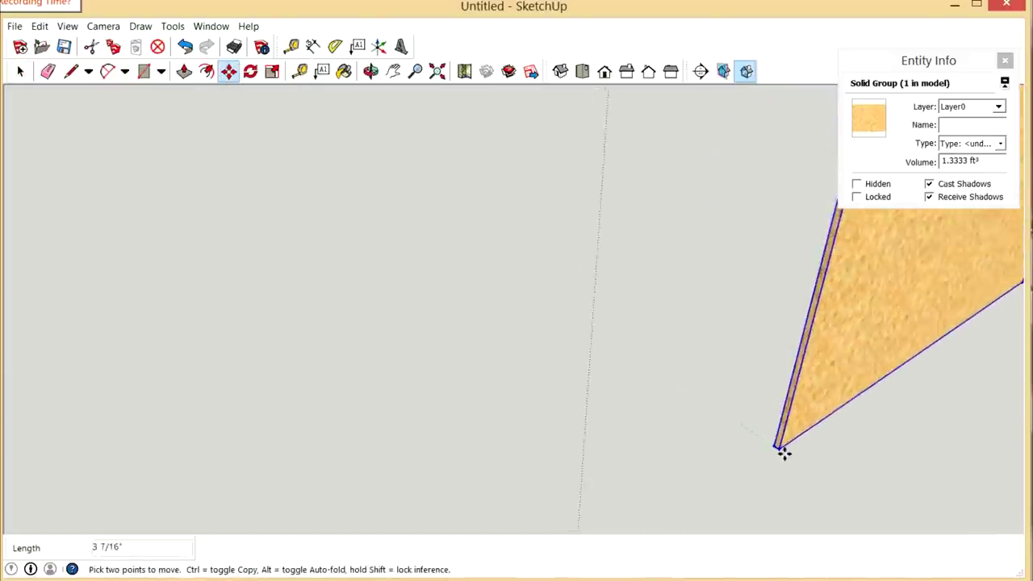
{"action": "scroll", "coordinate": [781, 453], "scroll_direction": "down", "scroll_amount": 3}
{"action": "scroll", "coordinate": [569, 258], "scroll_direction": "up", "scroll_amount": 4}
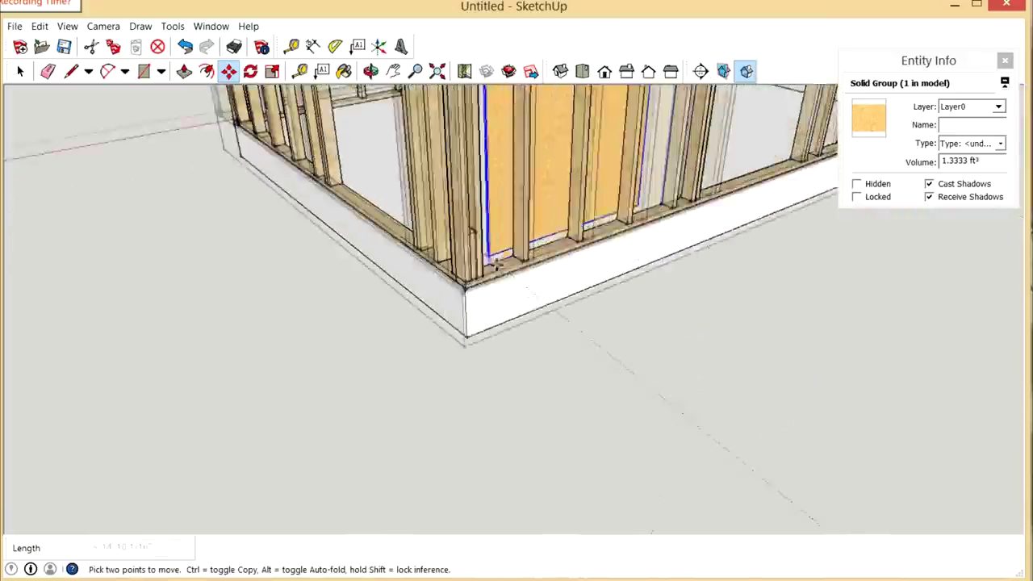
{"action": "scroll", "coordinate": [491, 274], "scroll_direction": "up", "scroll_amount": 5}
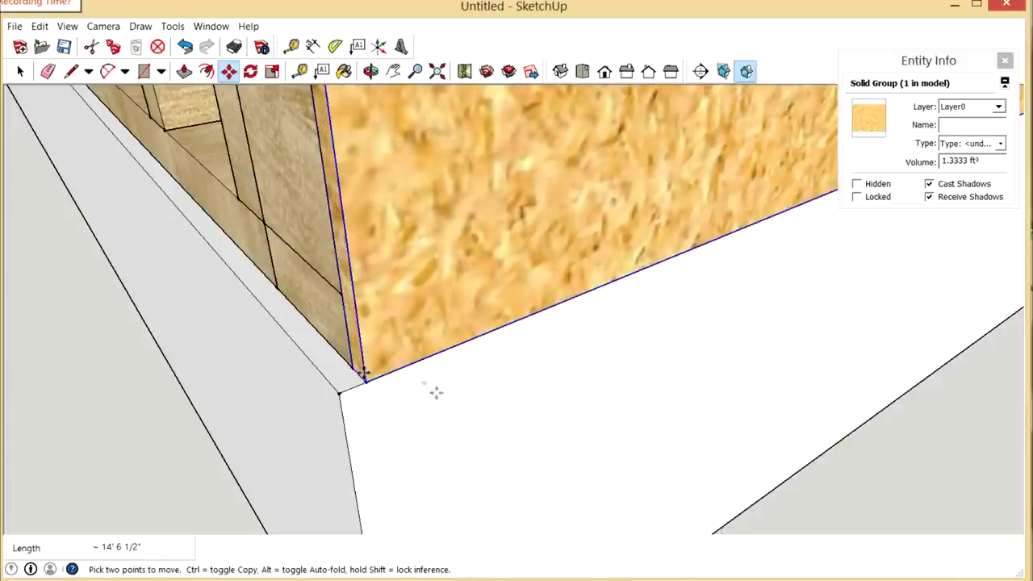
{"action": "scroll", "coordinate": [464, 404], "scroll_direction": "down", "scroll_amount": 5}
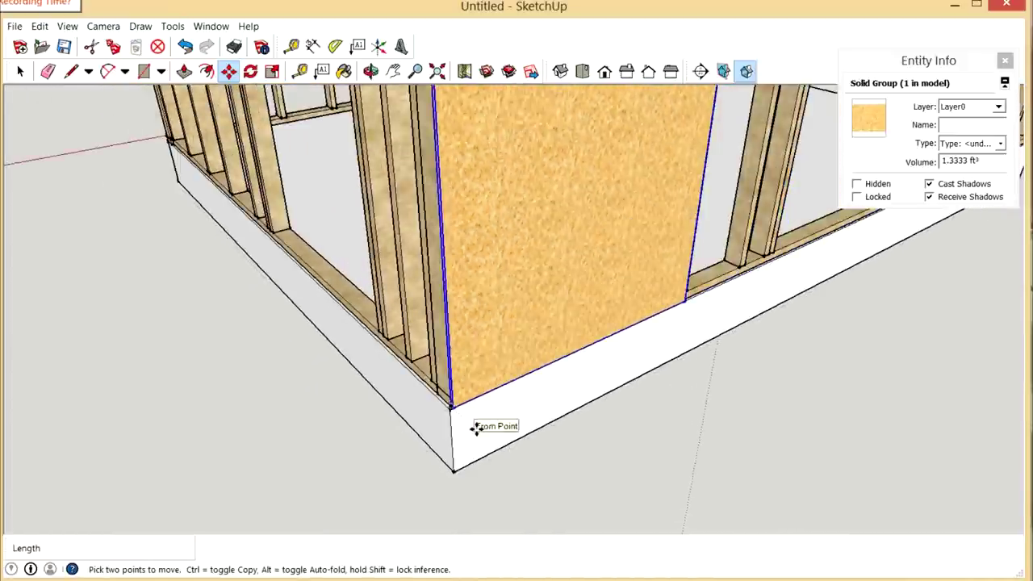
Step: Copy the sheathing panel by its upper far corner to the outer face of the end wall's top plates
{"action": "scroll", "coordinate": [477, 429], "scroll_direction": "down", "scroll_amount": 4}
{"action": "scroll", "coordinate": [486, 138], "scroll_direction": "up", "scroll_amount": 8}
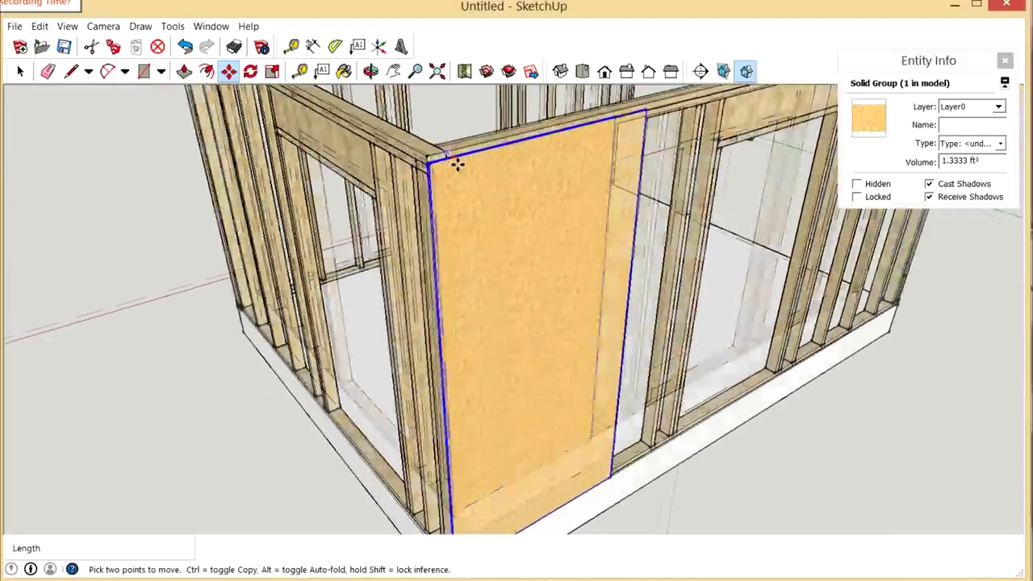
{"action": "scroll", "coordinate": [442, 218], "scroll_direction": "down", "scroll_amount": 5}
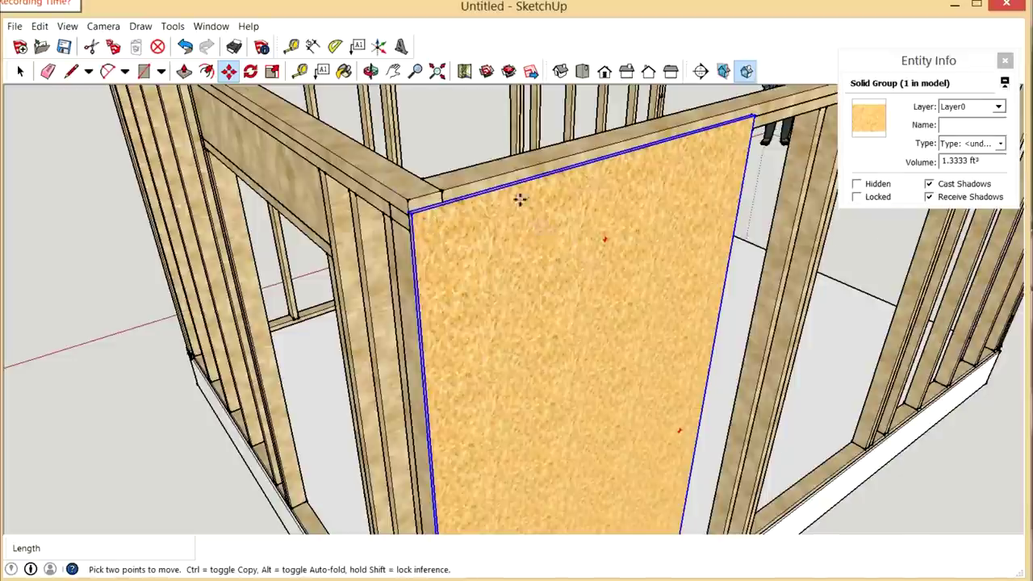
{"action": "scroll", "coordinate": [519, 200], "scroll_direction": "down", "scroll_amount": 3}
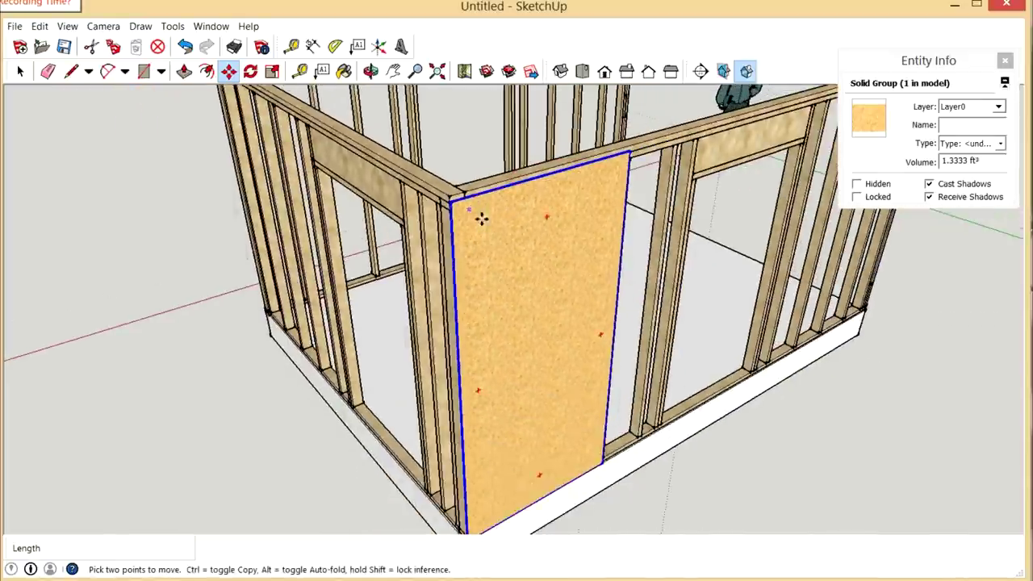
{"action": "left_click", "coordinate": [618, 212]}
{"action": "left_click", "coordinate": [595, 281]}
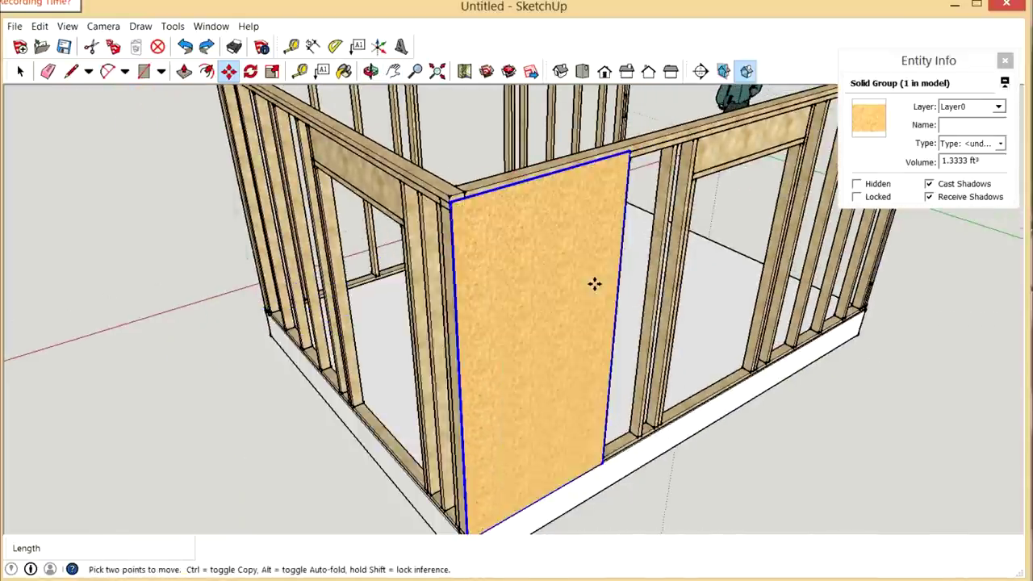
{"action": "left_click", "coordinate": [371, 71]}
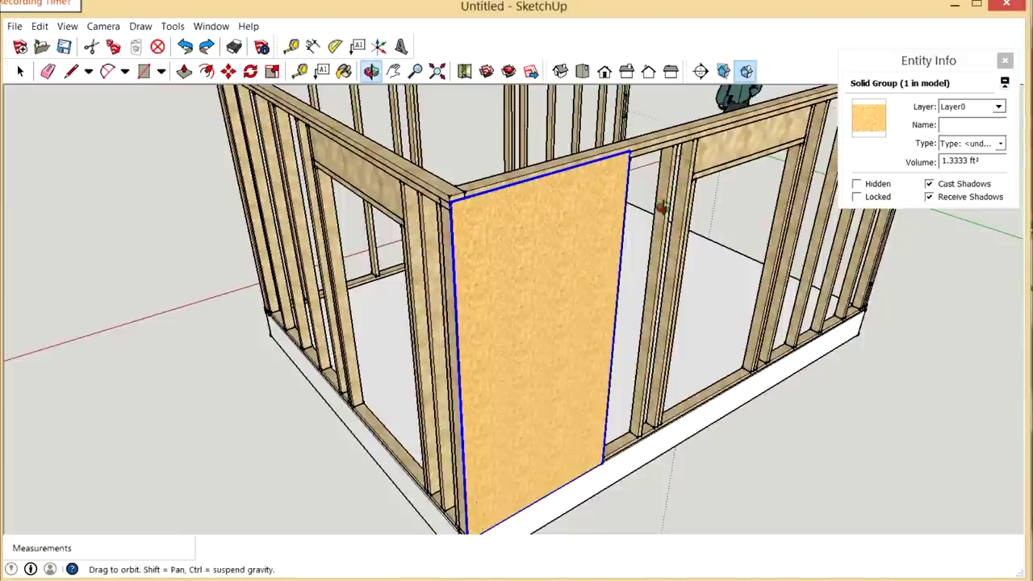
{"action": "left_click", "coordinate": [229, 73]}
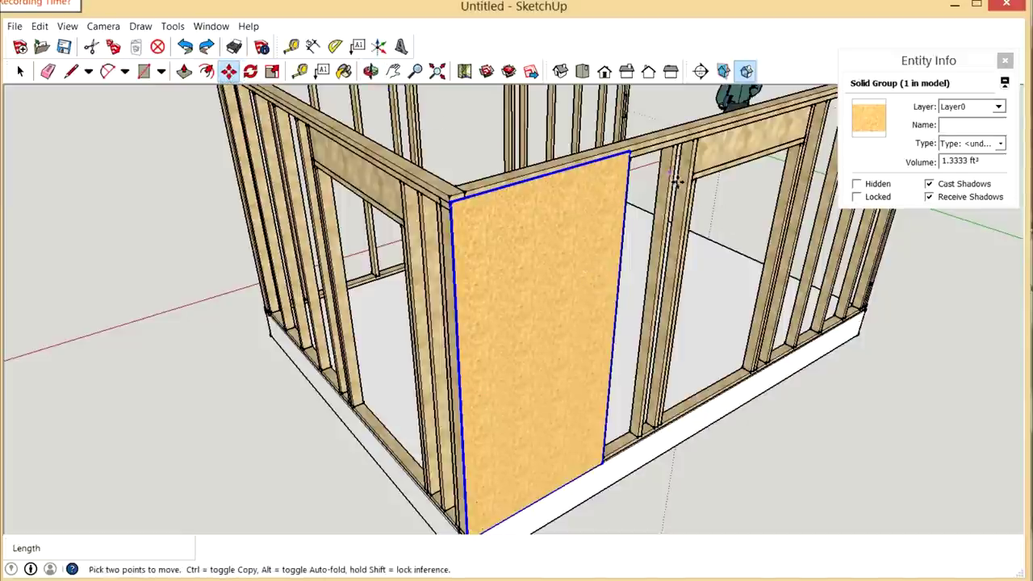
{"action": "left_click", "coordinate": [637, 155]}
{"action": "key", "text": "ctrl"}
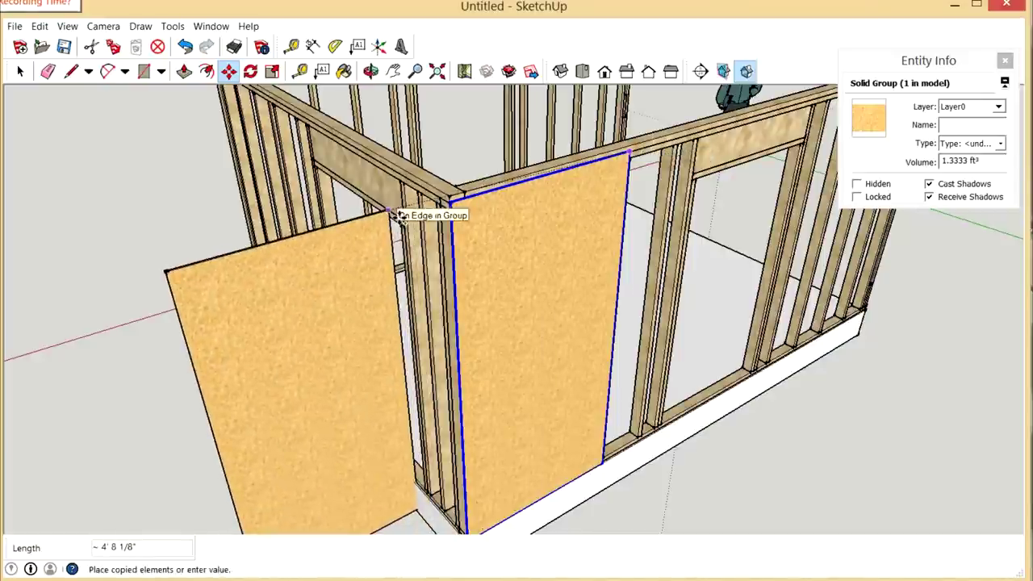
{"action": "left_click", "coordinate": [437, 197]}
Step: Rotate the copied OSB panel about its top edge so it runs parallel to the end wall
{"action": "scroll", "coordinate": [436, 196], "scroll_direction": "up", "scroll_amount": 4}
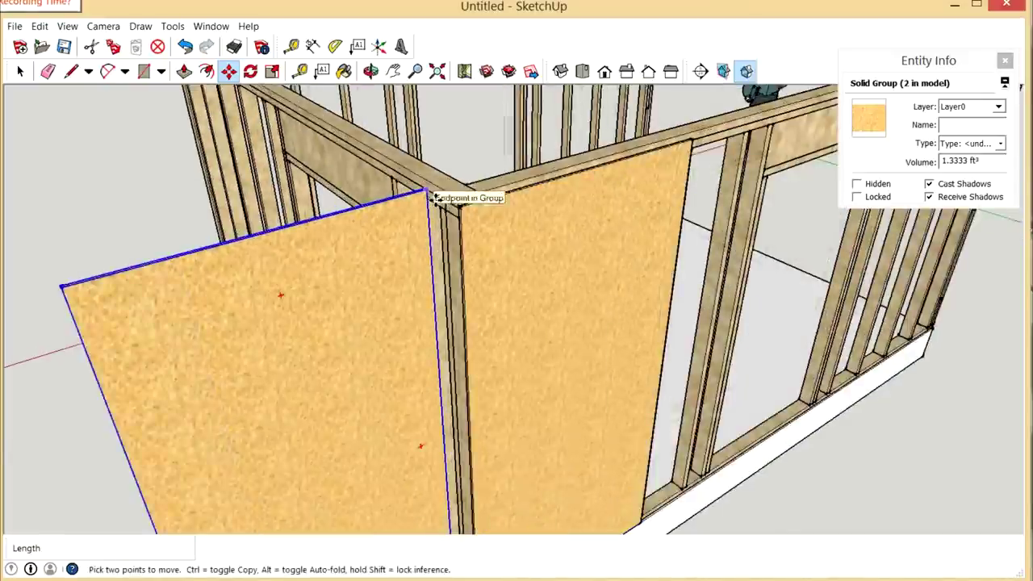
{"action": "scroll", "coordinate": [436, 196], "scroll_direction": "up", "scroll_amount": 5}
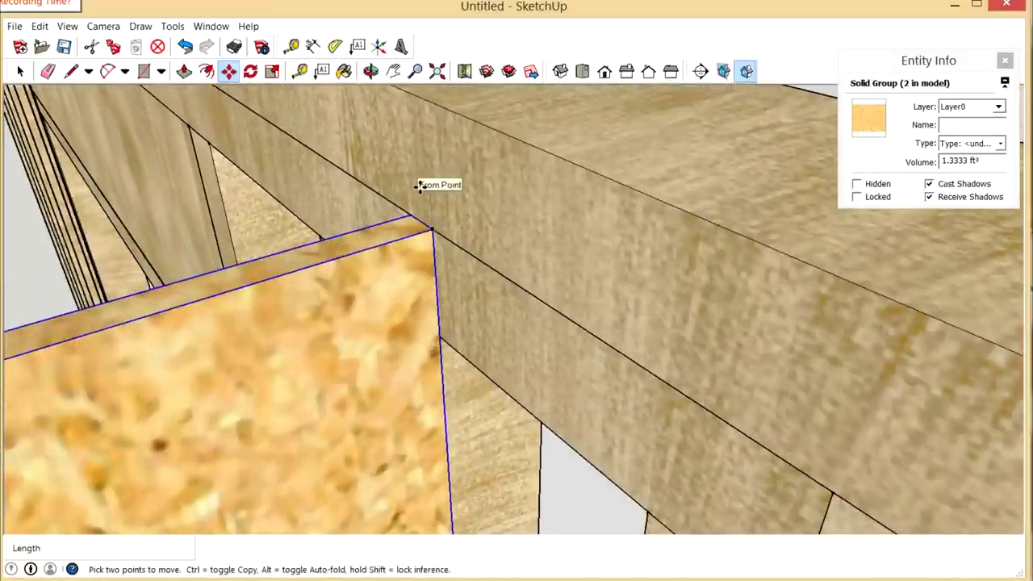
{"action": "left_click", "coordinate": [250, 71]}
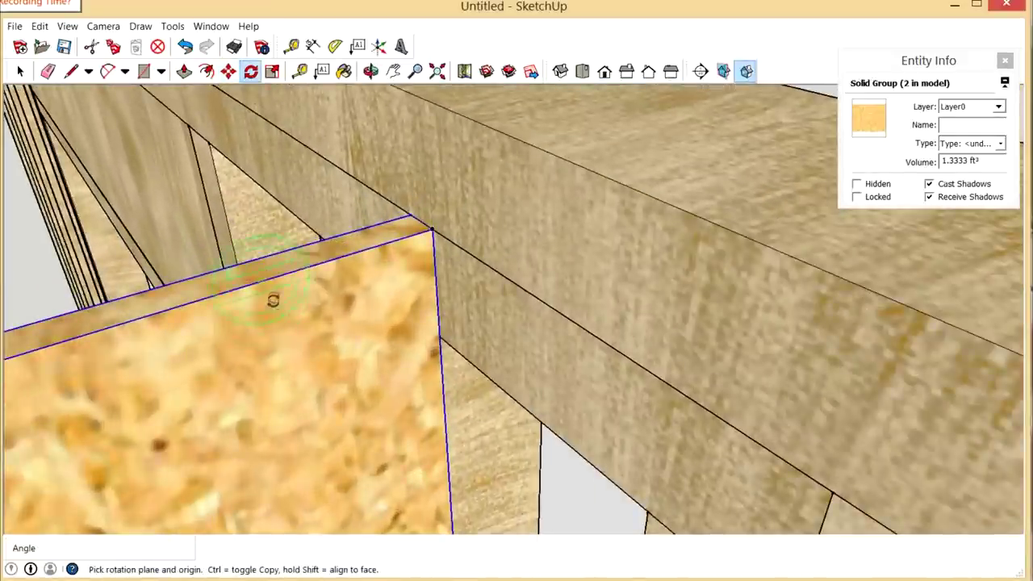
{"action": "left_click", "coordinate": [269, 276]}
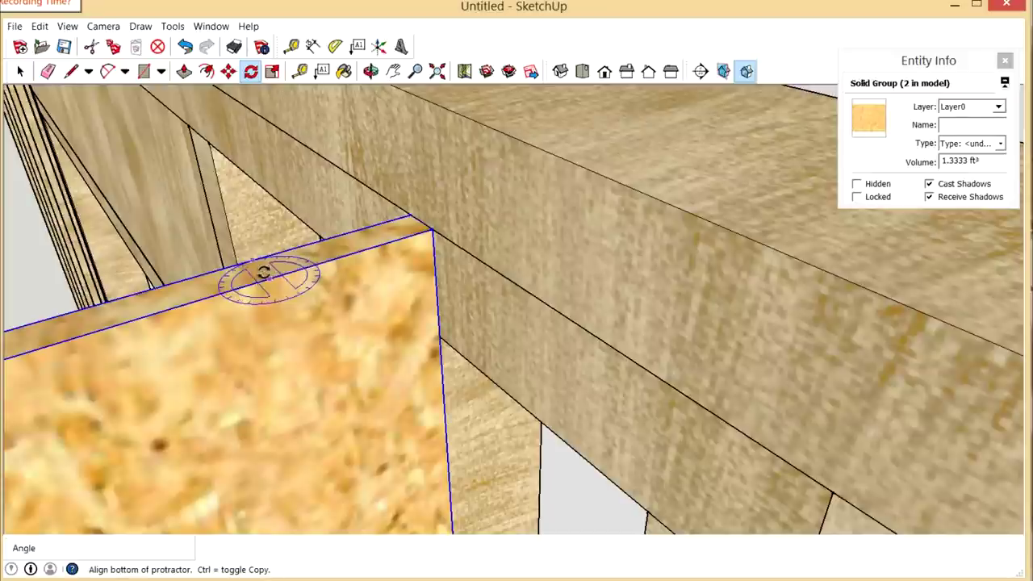
{"action": "left_click", "coordinate": [246, 331]}
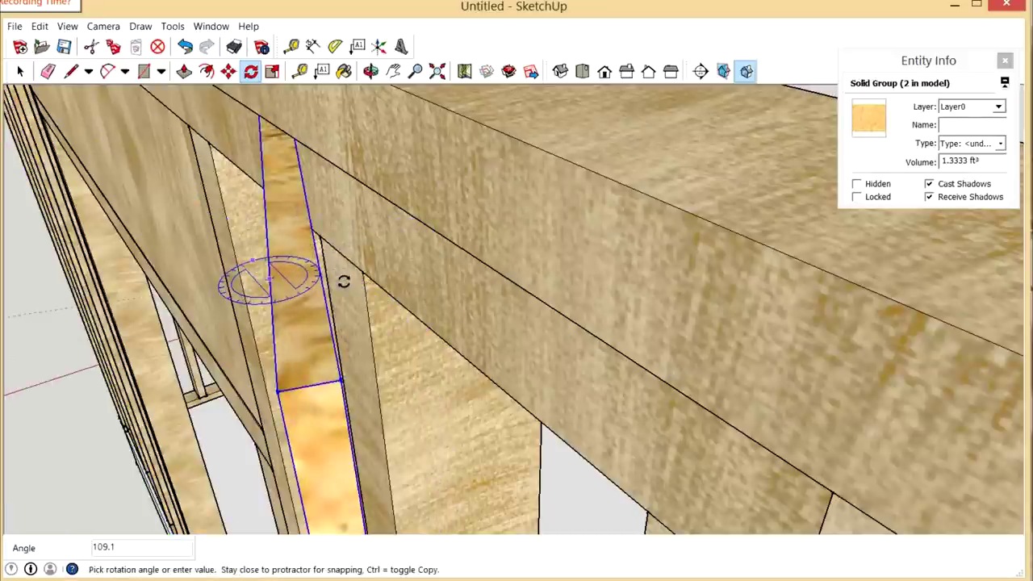
{"action": "middle_click_drag", "start_coordinate": [378, 262], "coordinate": [322, 230]}
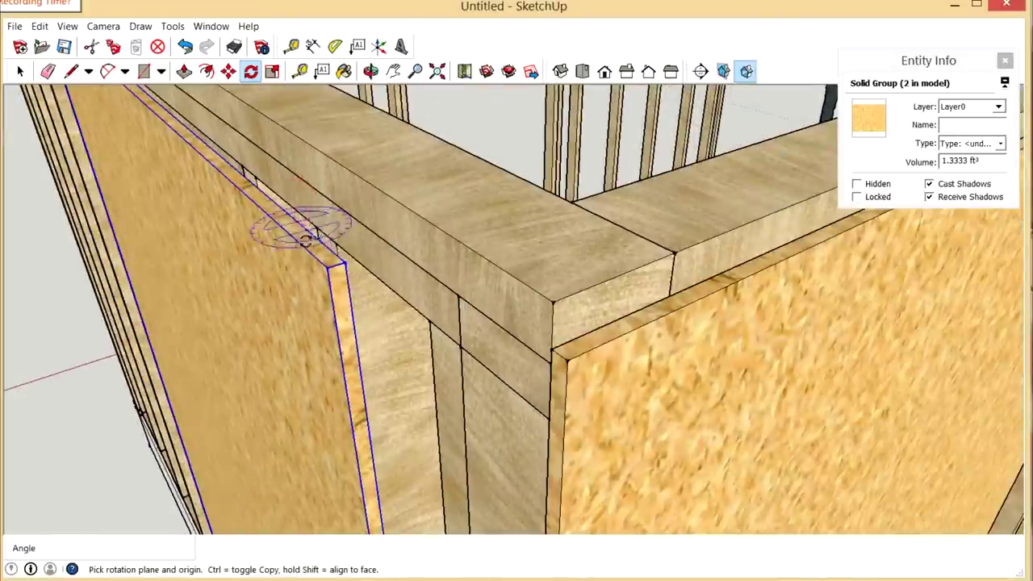
Step: Move the rotated panel by its upper inner corner to the wall corner, butting it against the side wall panel's inner edge
{"action": "left_click", "coordinate": [228, 71]}
{"action": "left_click", "coordinate": [353, 273]}
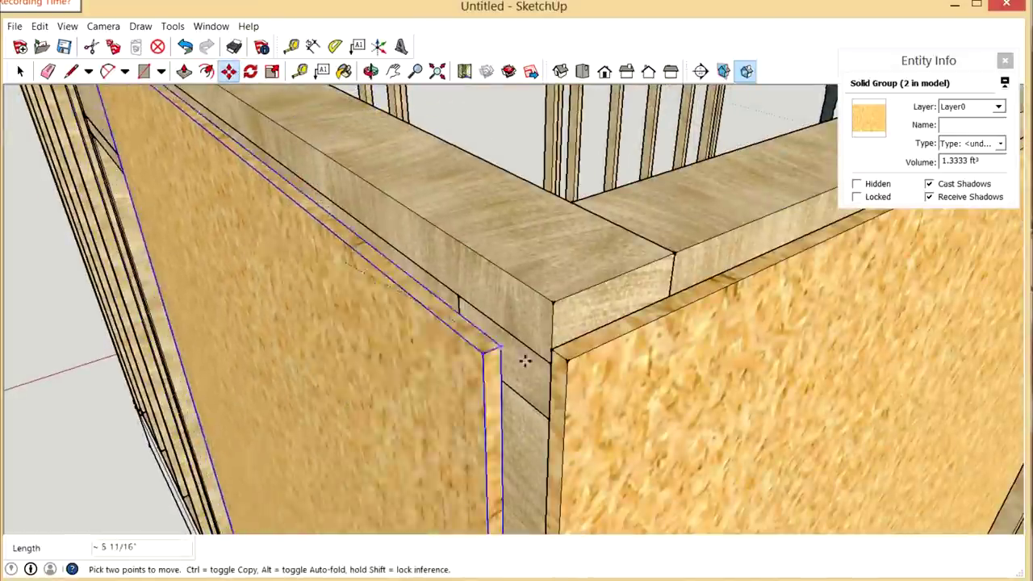
{"action": "left_click", "coordinate": [576, 372]}
{"action": "middle_click_drag", "start_coordinate": [505, 307], "coordinate": [563, 398]}
{"action": "scroll", "coordinate": [495, 368], "scroll_direction": "up", "scroll_amount": 3}
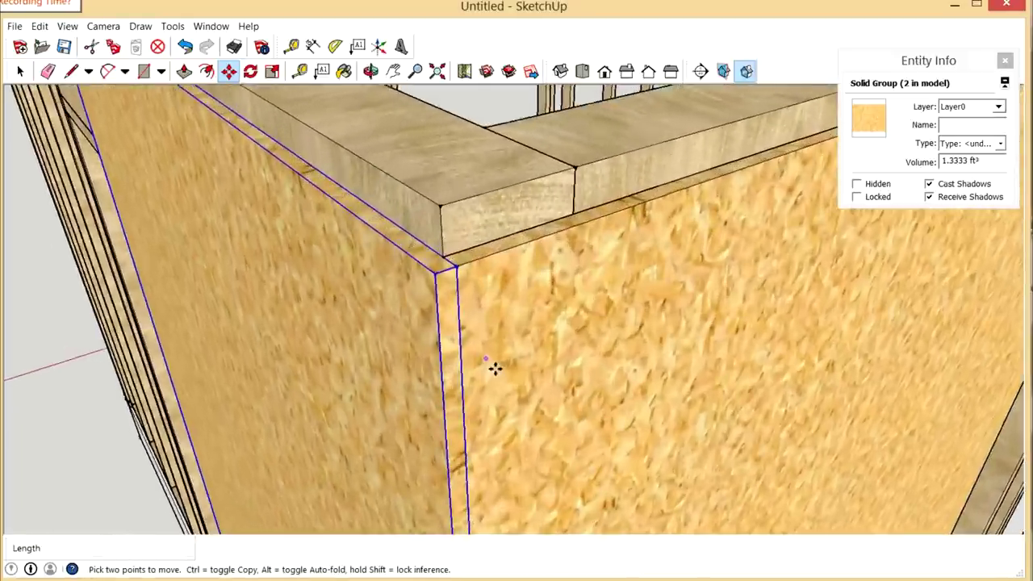
{"action": "left_click", "coordinate": [466, 279]}
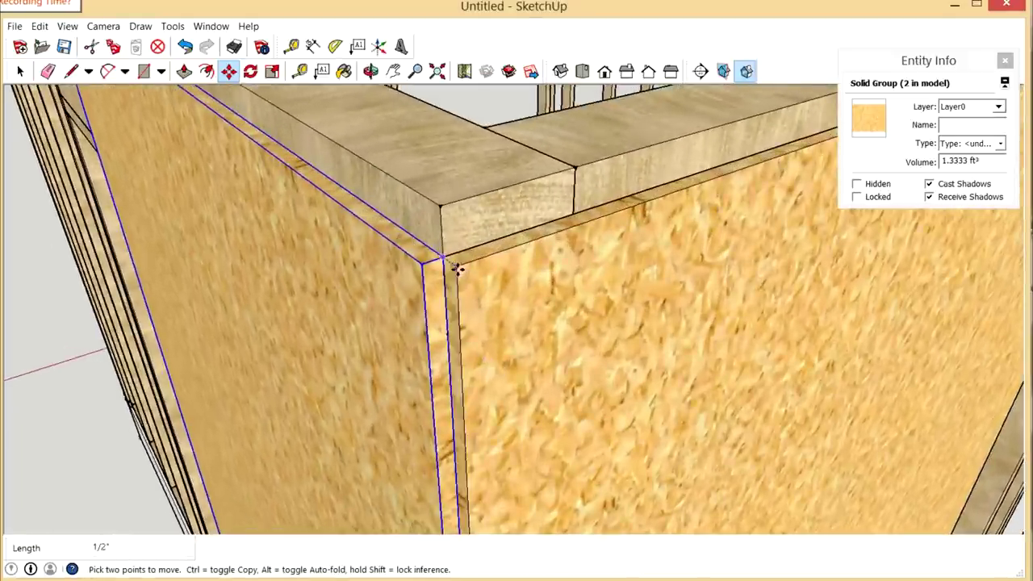
{"action": "left_click", "coordinate": [501, 292]}
Step: Examine how the two sheathing panels meet at the wall corner, both close up and from a distance
{"action": "scroll", "coordinate": [499, 295], "scroll_direction": "down", "scroll_amount": 3}
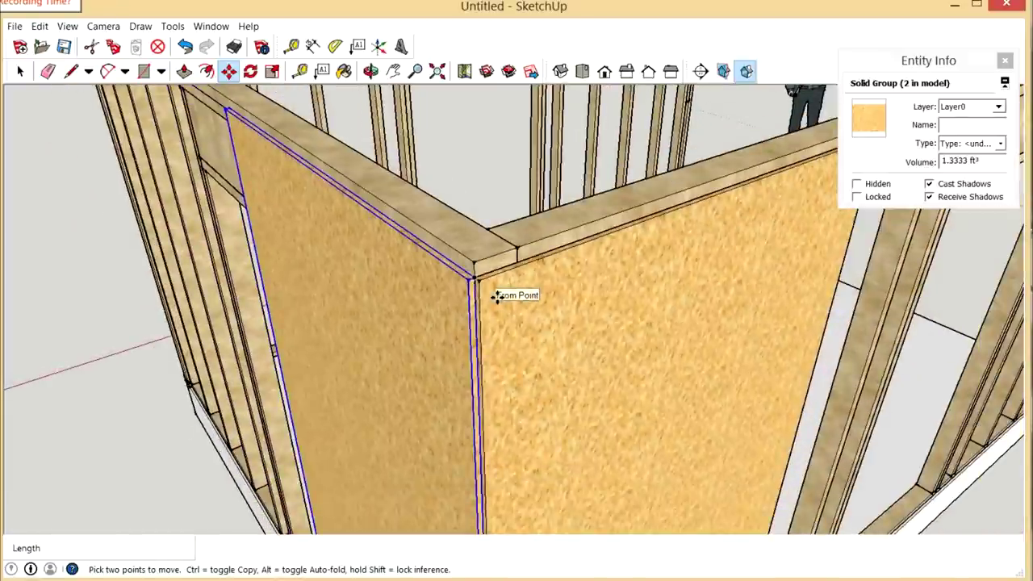
{"action": "scroll", "coordinate": [469, 381], "scroll_direction": "down", "scroll_amount": 2}
{"action": "scroll", "coordinate": [481, 373], "scroll_direction": "up", "scroll_amount": 6}
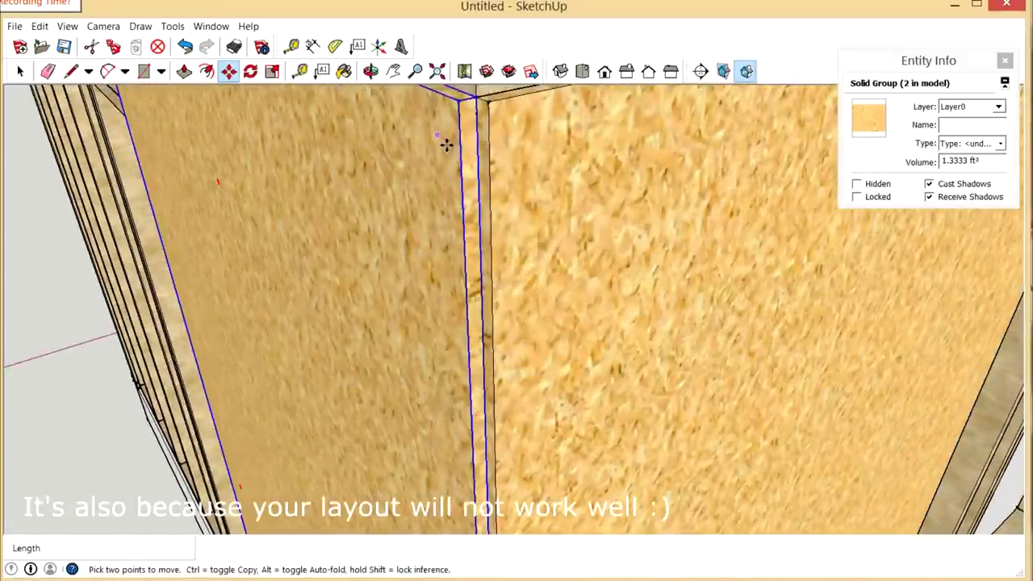
{"action": "scroll", "coordinate": [496, 224], "scroll_direction": "down", "scroll_amount": 3}
{"action": "scroll", "coordinate": [504, 232], "scroll_direction": "down", "scroll_amount": 5}
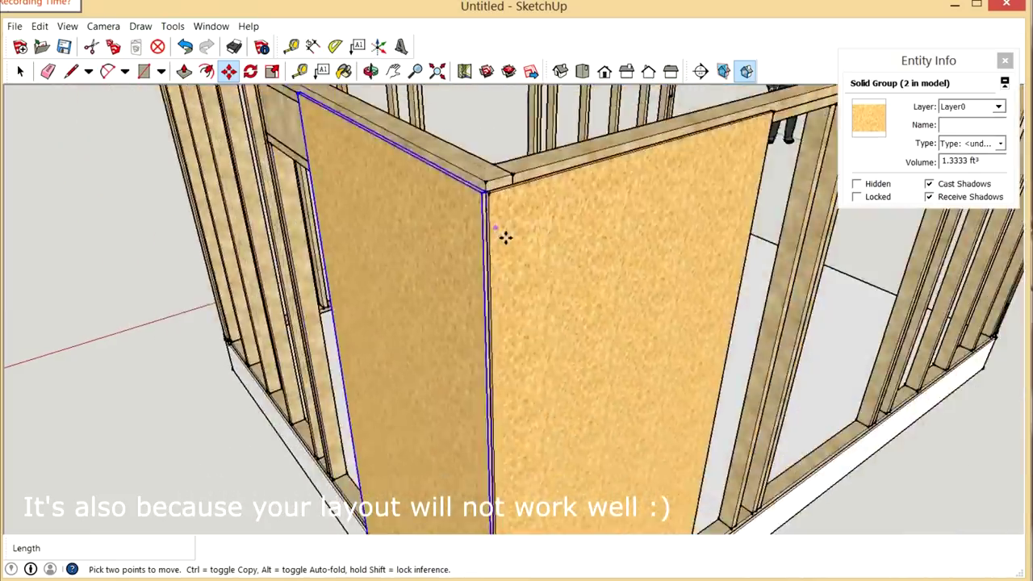
{"action": "scroll", "coordinate": [511, 341], "scroll_direction": "up", "scroll_amount": 4}
{"action": "scroll", "coordinate": [524, 420], "scroll_direction": "down", "scroll_amount": 3}
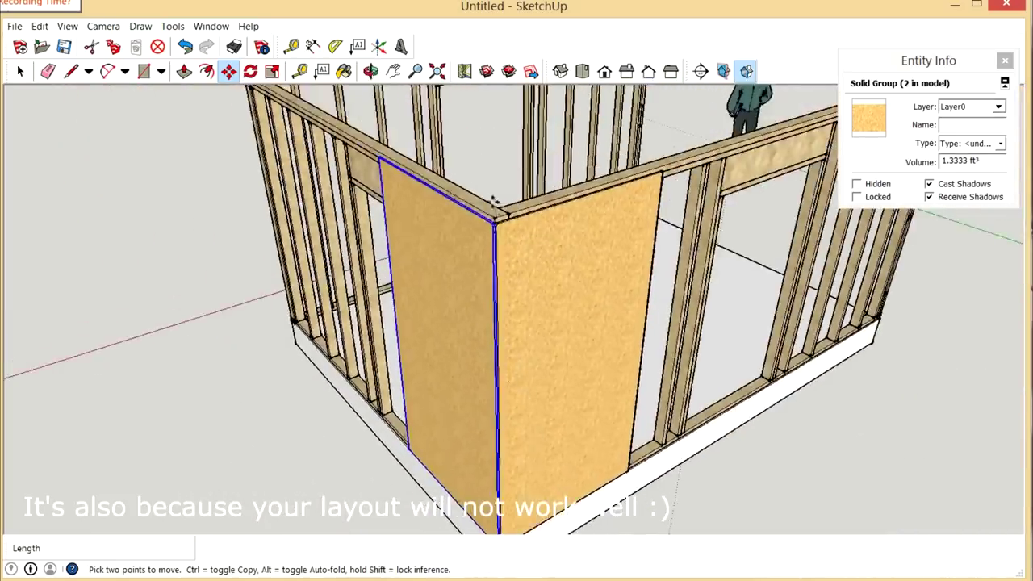
{"action": "scroll", "coordinate": [503, 237], "scroll_direction": "up", "scroll_amount": 4}
{"action": "scroll", "coordinate": [518, 299], "scroll_direction": "down", "scroll_amount": 3}
{"action": "scroll", "coordinate": [526, 388], "scroll_direction": "up", "scroll_amount": 3}
{"action": "scroll", "coordinate": [532, 399], "scroll_direction": "up", "scroll_amount": 4}
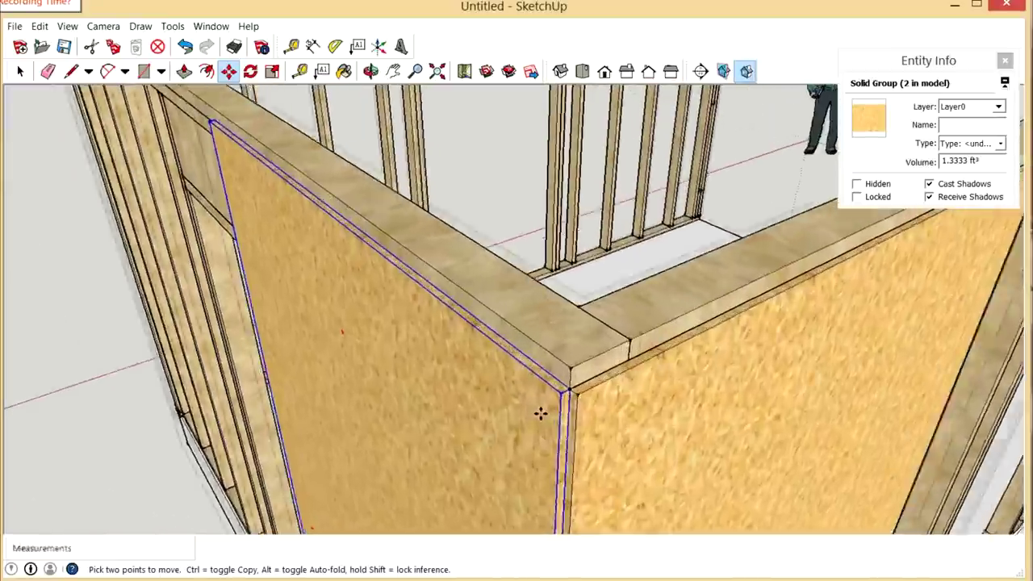
Step: Lower the end wall panel about 3 7/16" along the corner and move it back up to the side wall panel's top inner corner
{"action": "left_click", "coordinate": [607, 387]}
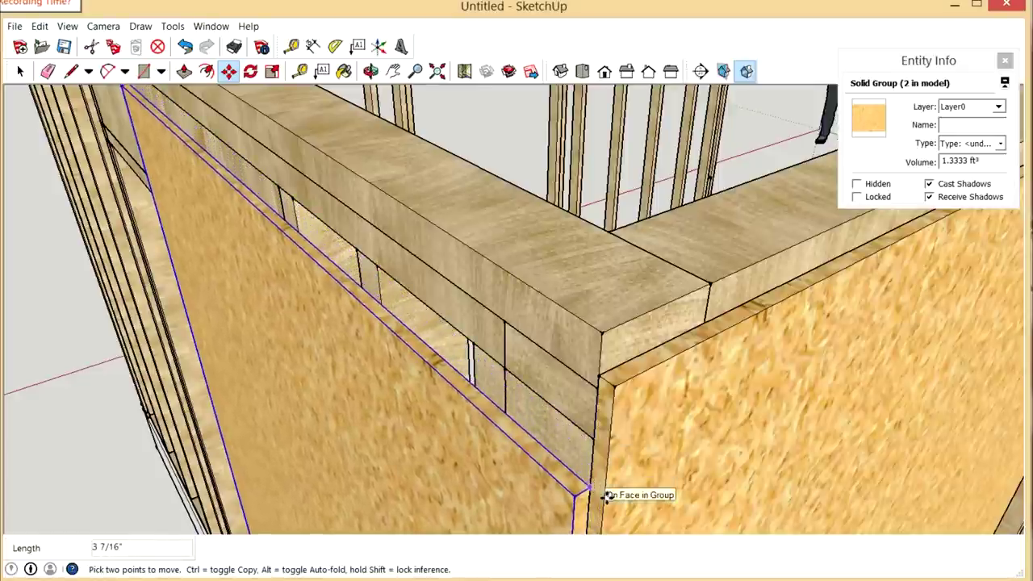
{"action": "left_click", "coordinate": [606, 492]}
{"action": "scroll", "coordinate": [522, 323], "scroll_direction": "down", "scroll_amount": 2}
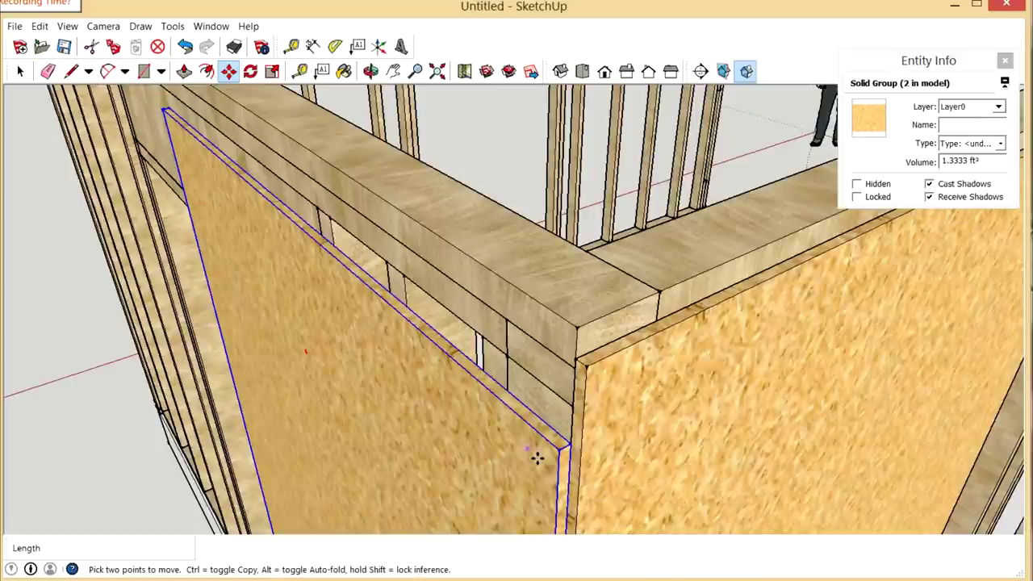
{"action": "left_click", "coordinate": [583, 453]}
{"action": "left_click", "coordinate": [590, 367]}
{"action": "scroll", "coordinate": [591, 369], "scroll_direction": "down", "scroll_amount": 1}
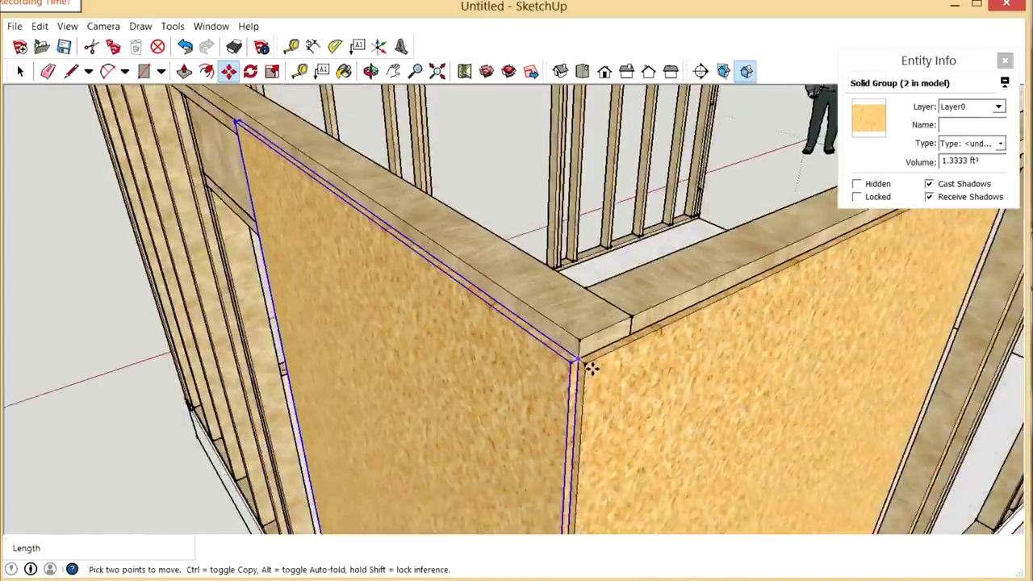
Step: Select the side wall panel and examine how both OSB panels cover the framed corner down to the slab
{"action": "scroll", "coordinate": [592, 369], "scroll_direction": "down", "scroll_amount": 6}
{"action": "scroll", "coordinate": [619, 527], "scroll_direction": "up", "scroll_amount": 3}
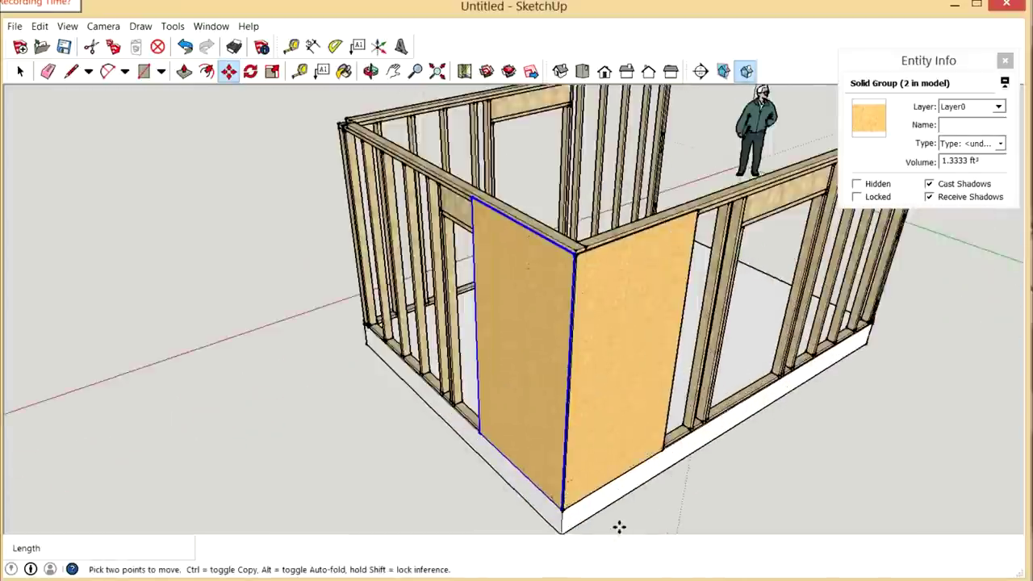
{"action": "scroll", "coordinate": [619, 526], "scroll_direction": "up", "scroll_amount": 2}
{"action": "scroll", "coordinate": [620, 524], "scroll_direction": "down", "scroll_amount": 2}
{"action": "left_click", "coordinate": [20, 71]}
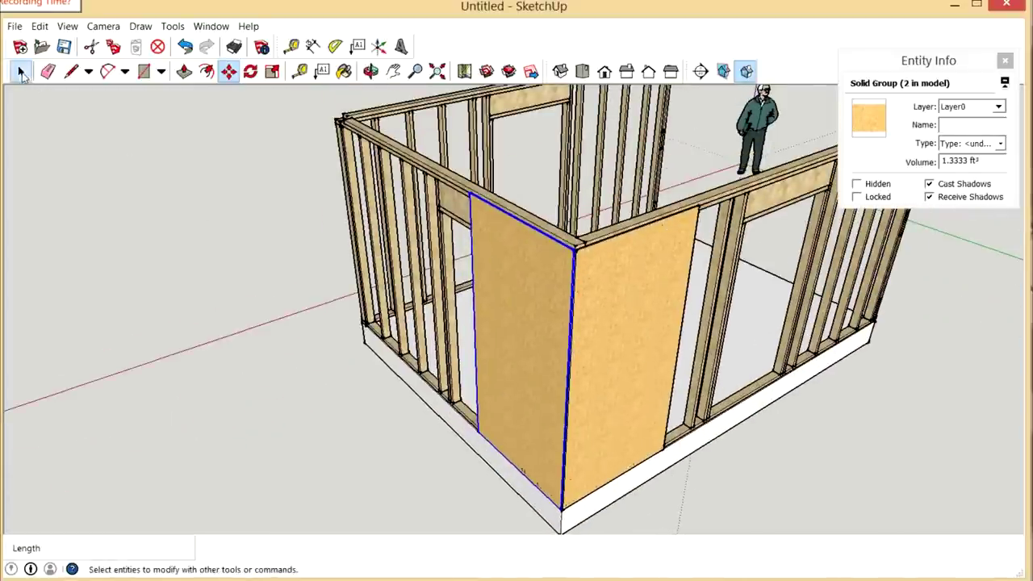
{"action": "left_click", "coordinate": [686, 326]}
{"action": "middle_click_drag", "start_coordinate": [686, 326], "coordinate": [592, 298]}
{"action": "scroll", "coordinate": [592, 299], "scroll_direction": "up", "scroll_amount": 2}
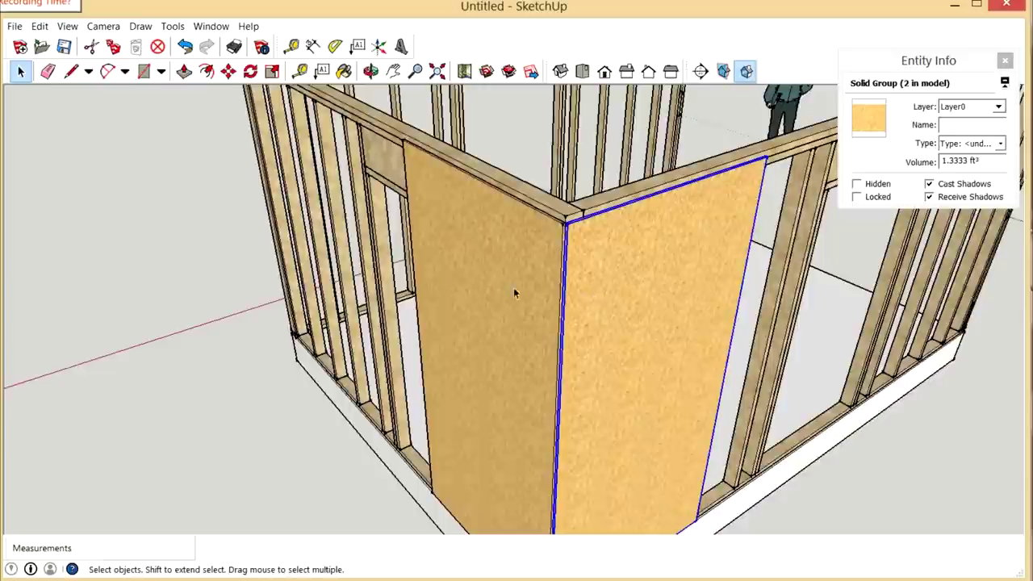
{"action": "scroll", "coordinate": [513, 288], "scroll_direction": "down", "scroll_amount": 2}
{"action": "scroll", "coordinate": [565, 326], "scroll_direction": "down", "scroll_amount": 2}
{"action": "scroll", "coordinate": [562, 338], "scroll_direction": "up", "scroll_amount": 2}
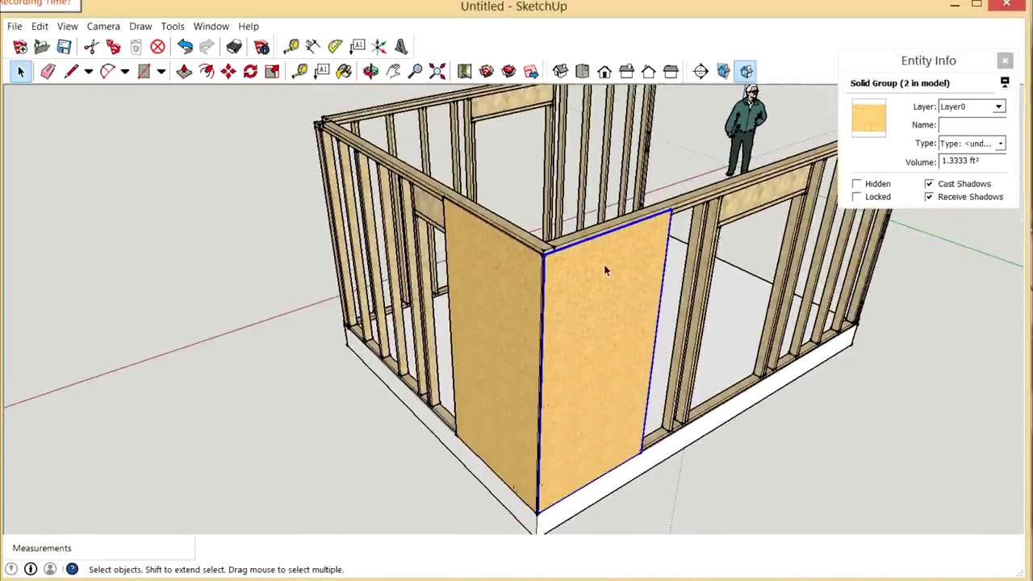
{"action": "scroll", "coordinate": [565, 349], "scroll_direction": "up", "scroll_amount": 2}
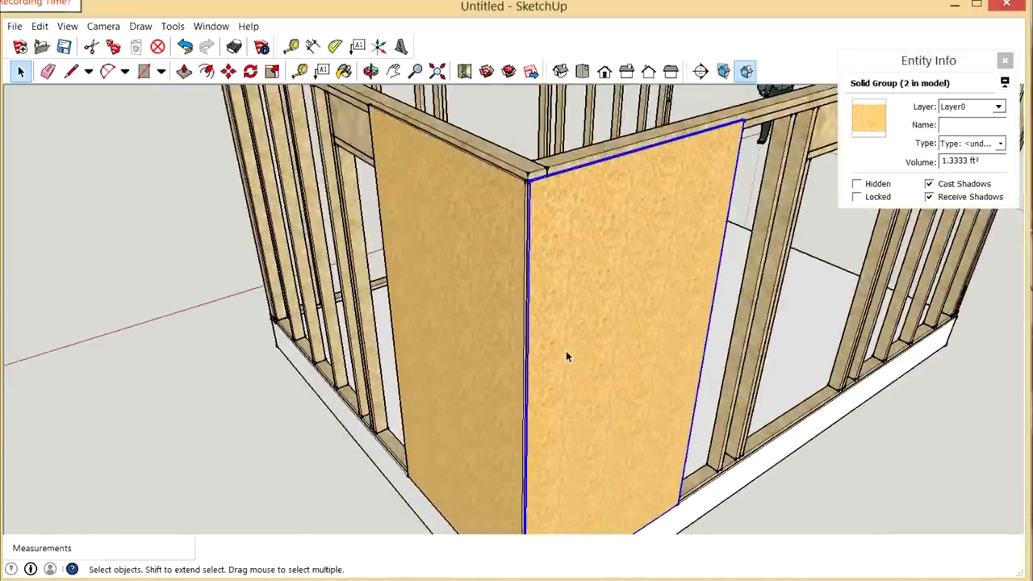
{"action": "scroll", "coordinate": [584, 370], "scroll_direction": "down", "scroll_amount": 1}
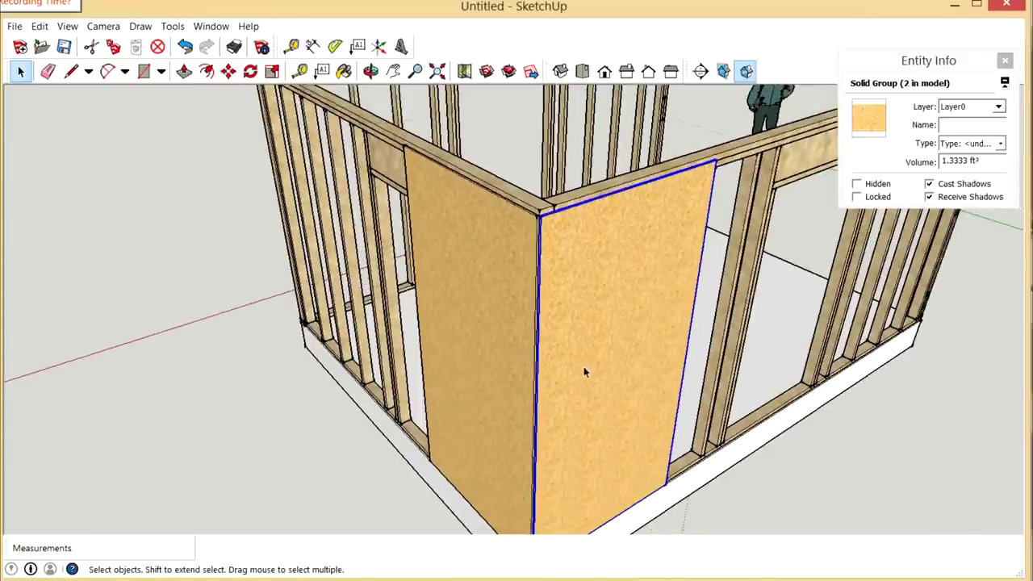
{"action": "scroll", "coordinate": [538, 415], "scroll_direction": "down", "scroll_amount": 2}
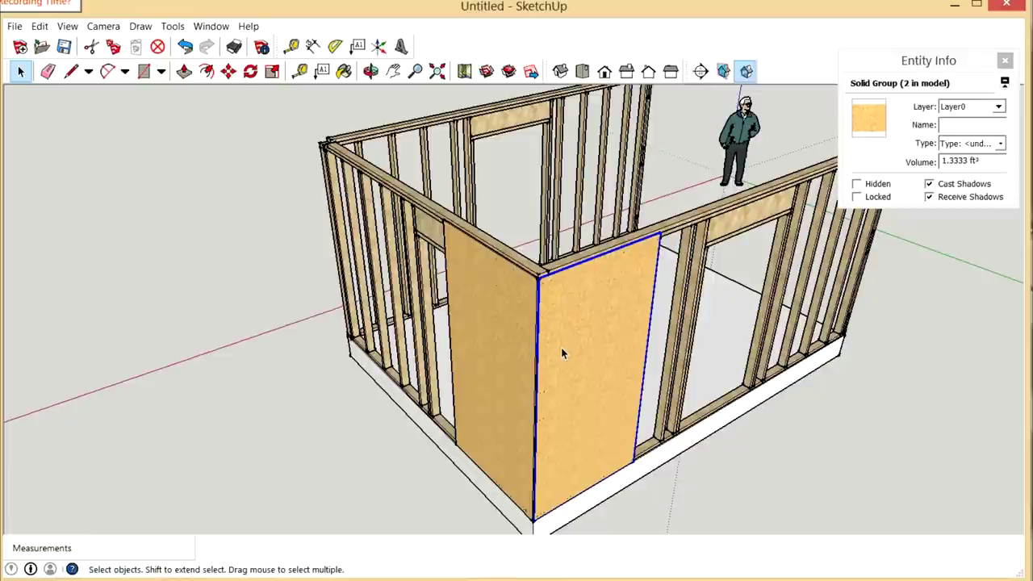
{"action": "scroll", "coordinate": [539, 399], "scroll_direction": "down", "scroll_amount": 1}
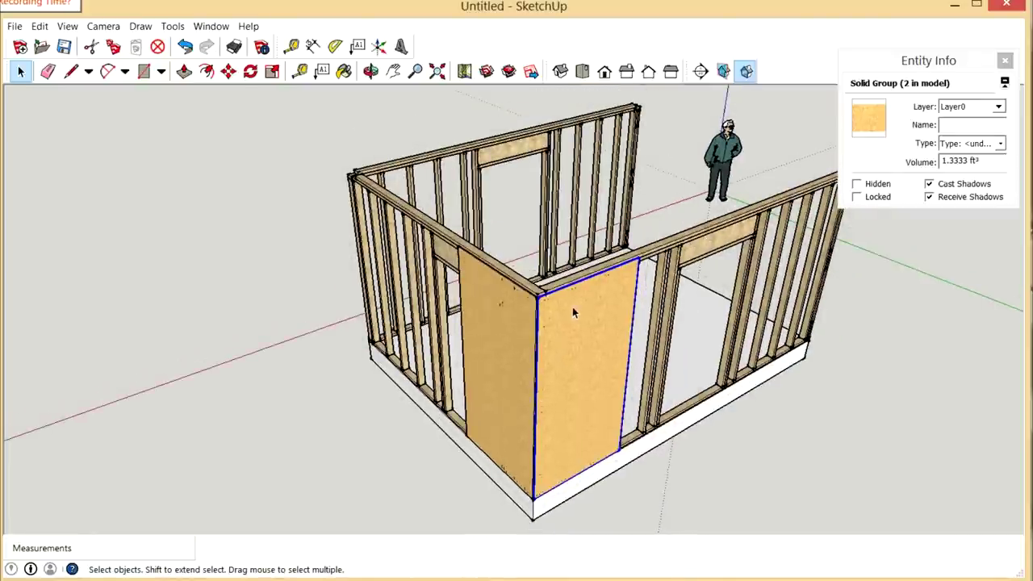
Step: Examine the sheathed corner from inside the building and from outside, checking the studs behind both panels
{"action": "left_click", "coordinate": [371, 71]}
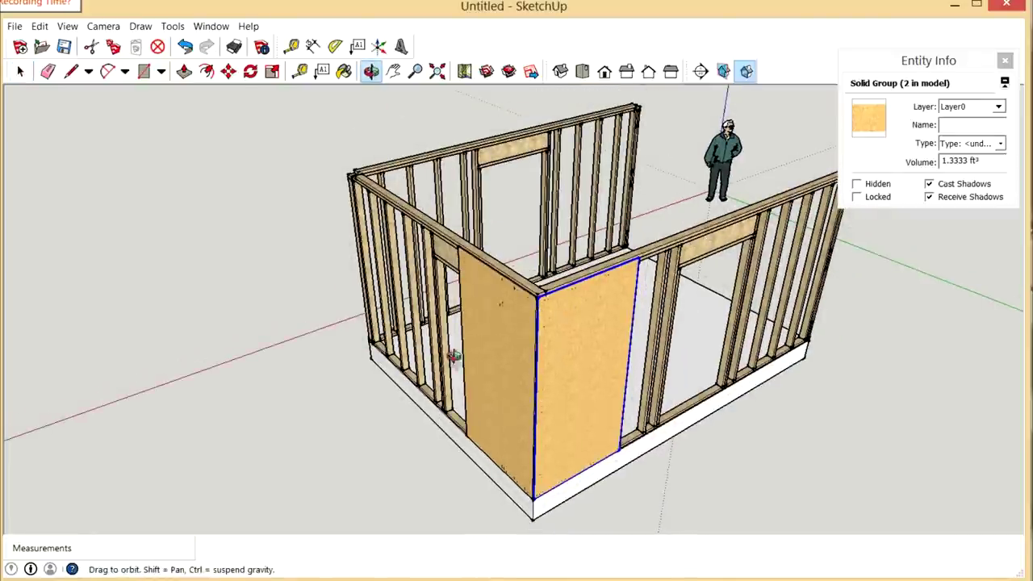
{"action": "mouse_move", "coordinate": [455, 361]}
{"action": "left_mouse_down"}
{"action": "mouse_move", "coordinate": [798, 355]}
{"action": "mouse_move", "coordinate": [780, 452]}
{"action": "mouse_move", "coordinate": [424, 329]}
{"action": "mouse_move", "coordinate": [531, 239]}
{"action": "mouse_move", "coordinate": [363, 270]}
{"action": "mouse_move", "coordinate": [746, 281]}
{"action": "mouse_move", "coordinate": [363, 292]}
{"action": "mouse_move", "coordinate": [510, 348]}
{"action": "mouse_move", "coordinate": [405, 295]}
{"action": "mouse_move", "coordinate": [249, 305]}
{"action": "mouse_move", "coordinate": [249, 341]}
{"action": "mouse_move", "coordinate": [322, 376]}
{"action": "mouse_move", "coordinate": [666, 350]}
{"action": "mouse_move", "coordinate": [848, 358]}
{"action": "mouse_move", "coordinate": [546, 392]}
{"action": "mouse_move", "coordinate": [486, 343]}
{"action": "mouse_move", "coordinate": [505, 376]}
{"action": "mouse_move", "coordinate": [411, 373]}
{"action": "left_mouse_up"}
{"action": "scroll", "coordinate": [535, 200], "scroll_direction": "up", "scroll_amount": 10}
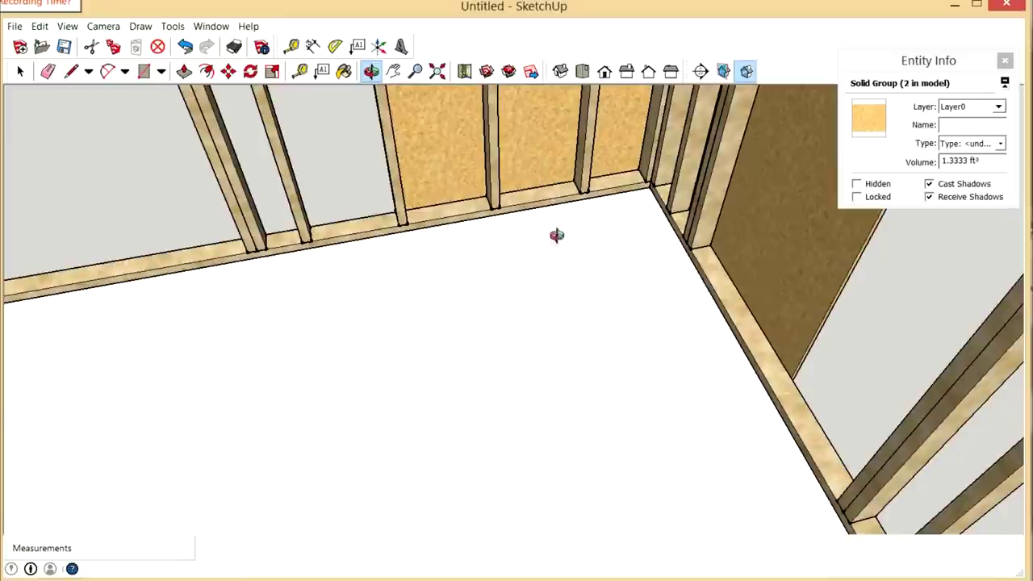
{"action": "mouse_move", "coordinate": [619, 336]}
{"action": "left_mouse_down"}
{"action": "mouse_move", "coordinate": [615, 368]}
{"action": "mouse_move", "coordinate": [601, 345]}
{"action": "left_mouse_up"}
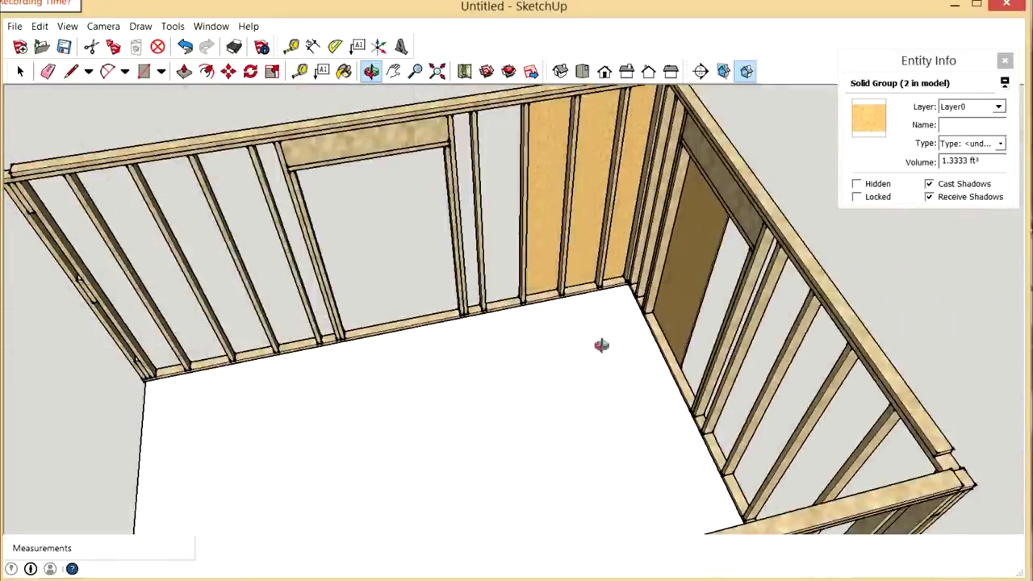
{"action": "scroll", "coordinate": [628, 360], "scroll_direction": "down", "scroll_amount": 3}
{"action": "scroll", "coordinate": [604, 183], "scroll_direction": "up", "scroll_amount": 3}
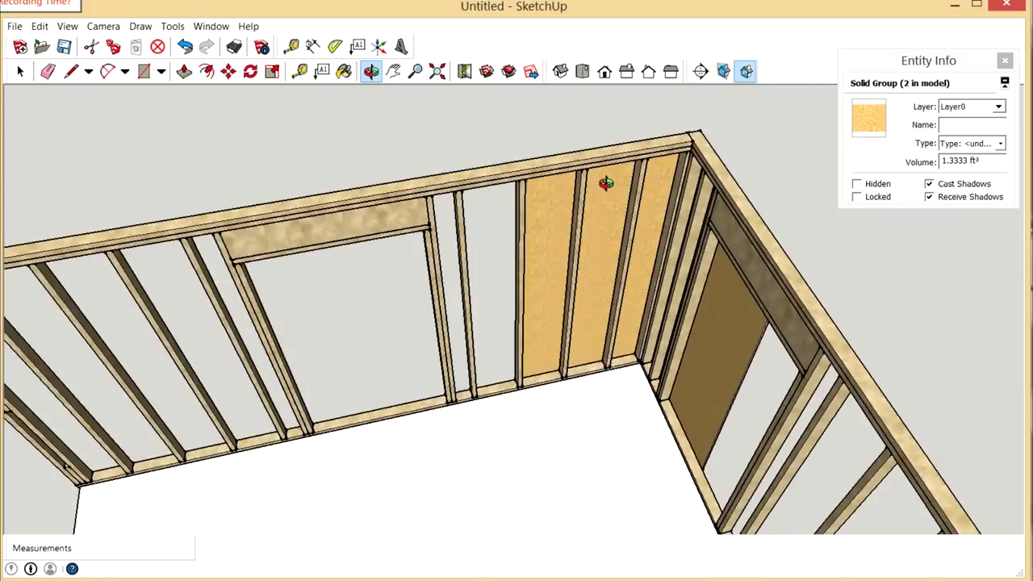
{"action": "left_click_drag", "start_coordinate": [707, 219], "coordinate": [609, 294]}
{"action": "left_click_drag", "start_coordinate": [710, 322], "coordinate": [652, 302]}
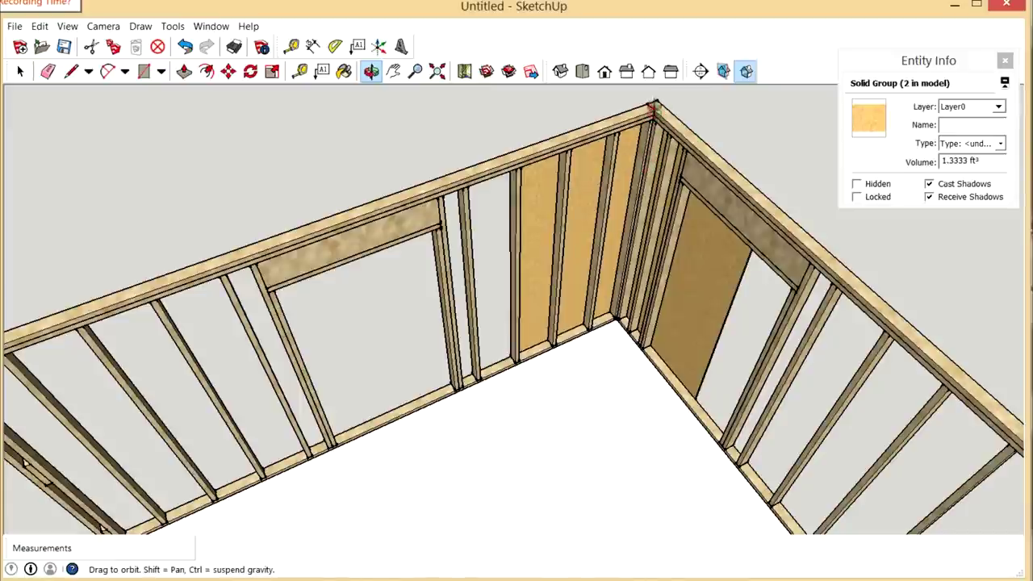
{"action": "left_click_drag", "start_coordinate": [634, 347], "coordinate": [342, 266]}
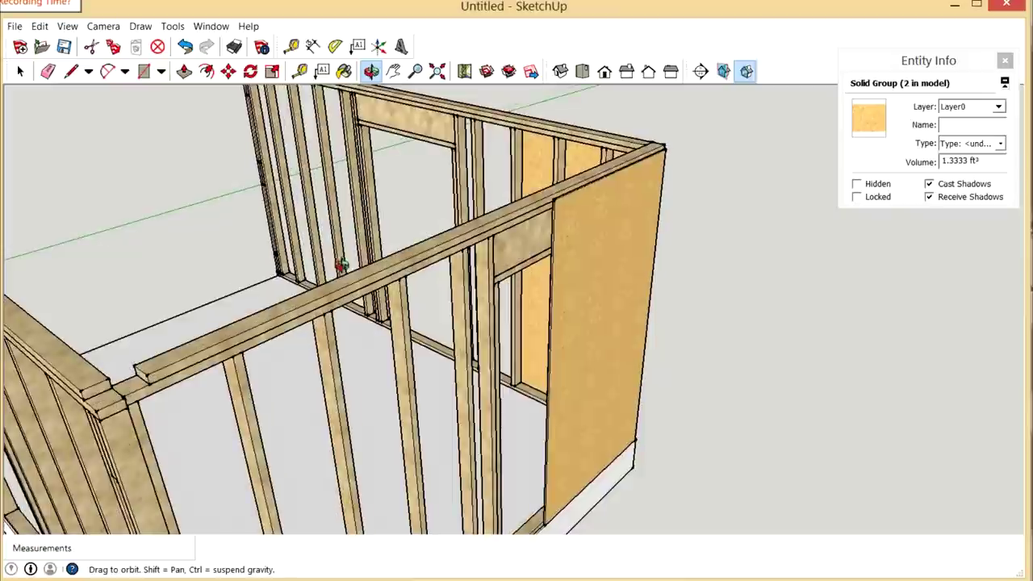
{"action": "left_click_drag", "start_coordinate": [625, 463], "coordinate": [285, 326]}
{"action": "scroll", "coordinate": [436, 345], "scroll_direction": "up", "scroll_amount": 5}
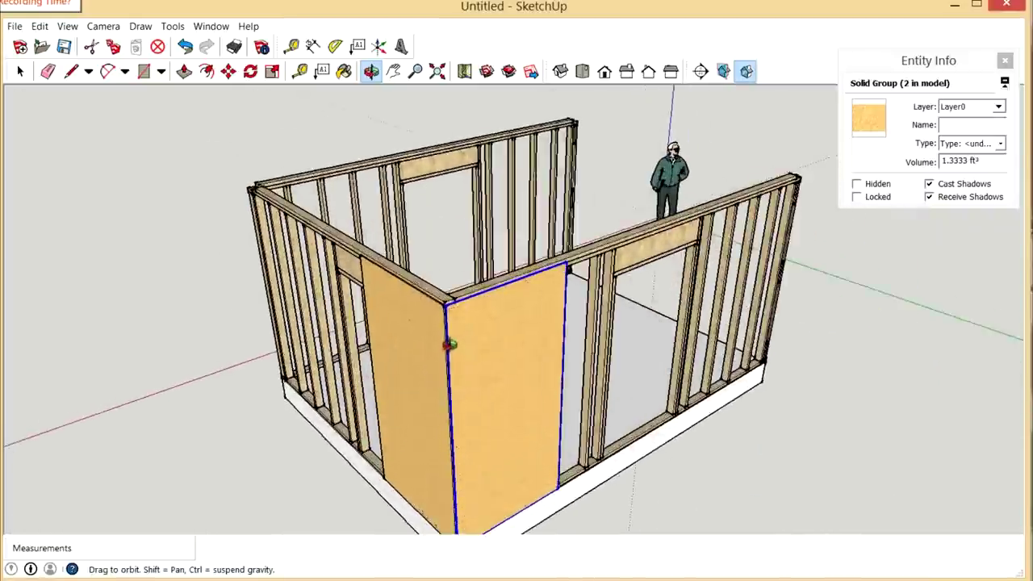
{"action": "scroll", "coordinate": [451, 323], "scroll_direction": "up", "scroll_amount": 3}
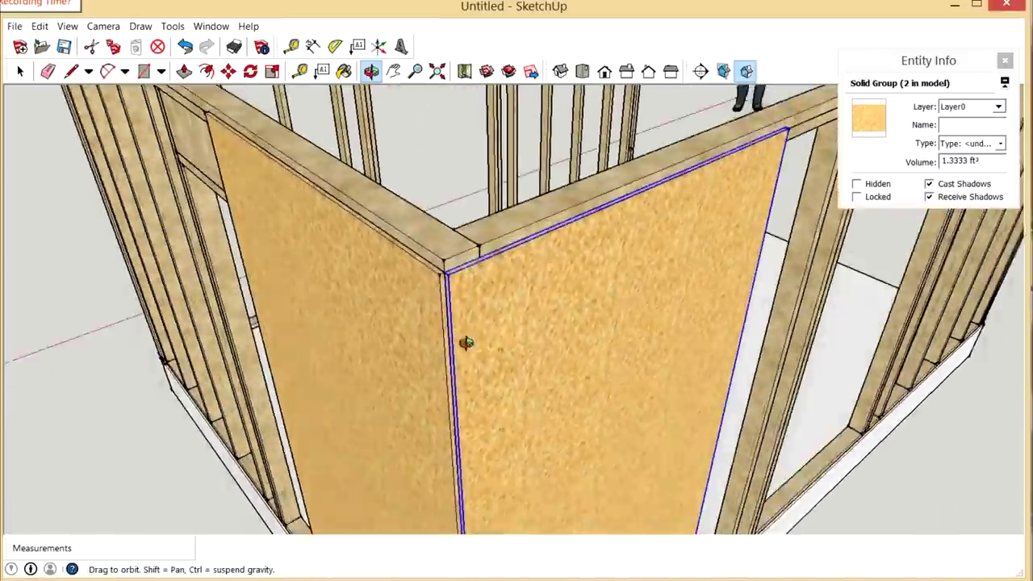
{"action": "scroll", "coordinate": [446, 323], "scroll_direction": "down", "scroll_amount": 6}
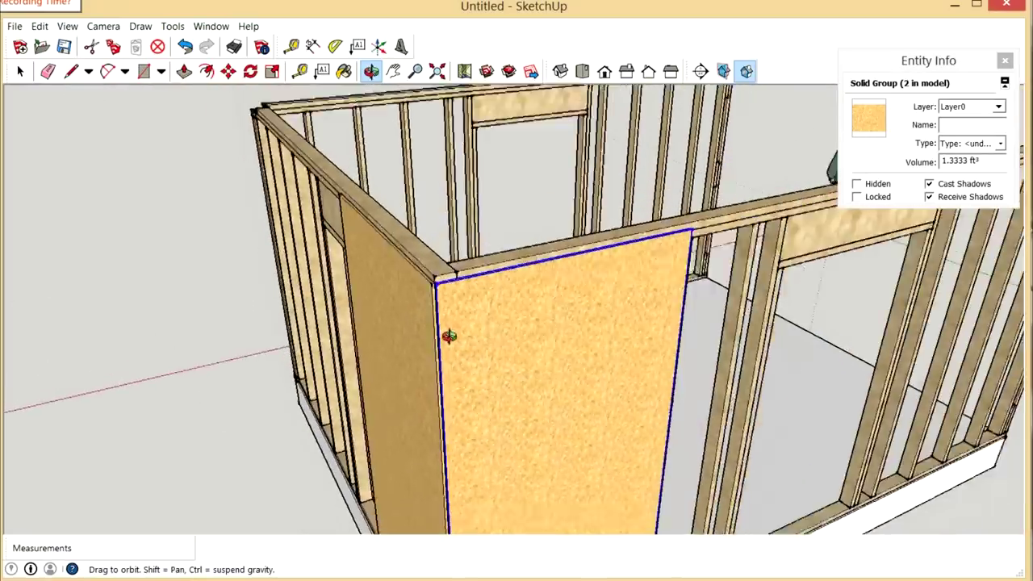
Step: Examine the unsheathed corner at the end wall's other end, including its top plates and corner studs
{"action": "left_click_drag", "start_coordinate": [405, 367], "coordinate": [558, 385]}
{"action": "scroll", "coordinate": [558, 385], "scroll_direction": "up", "scroll_amount": 3}
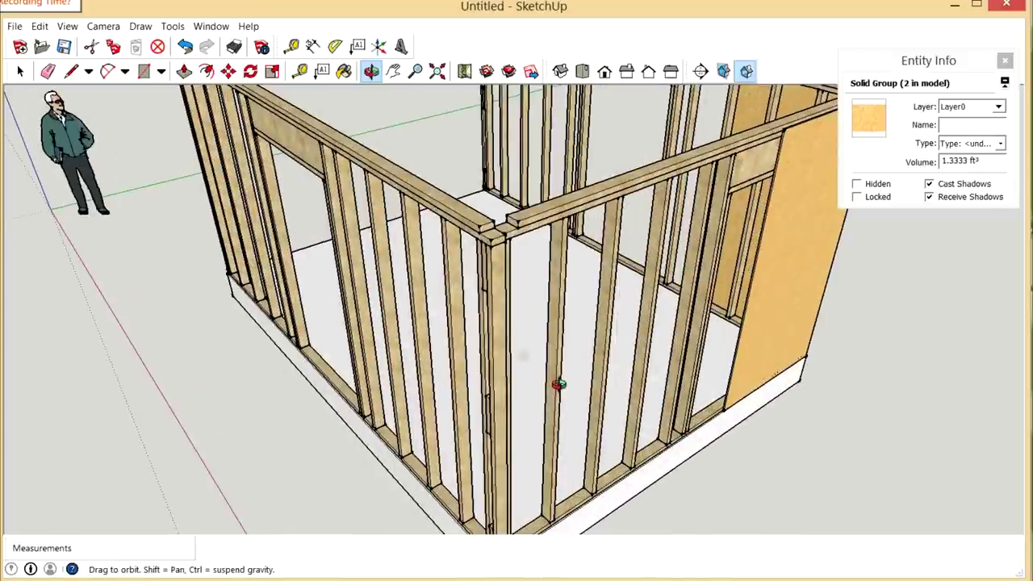
{"action": "scroll", "coordinate": [484, 331], "scroll_direction": "down", "scroll_amount": 2}
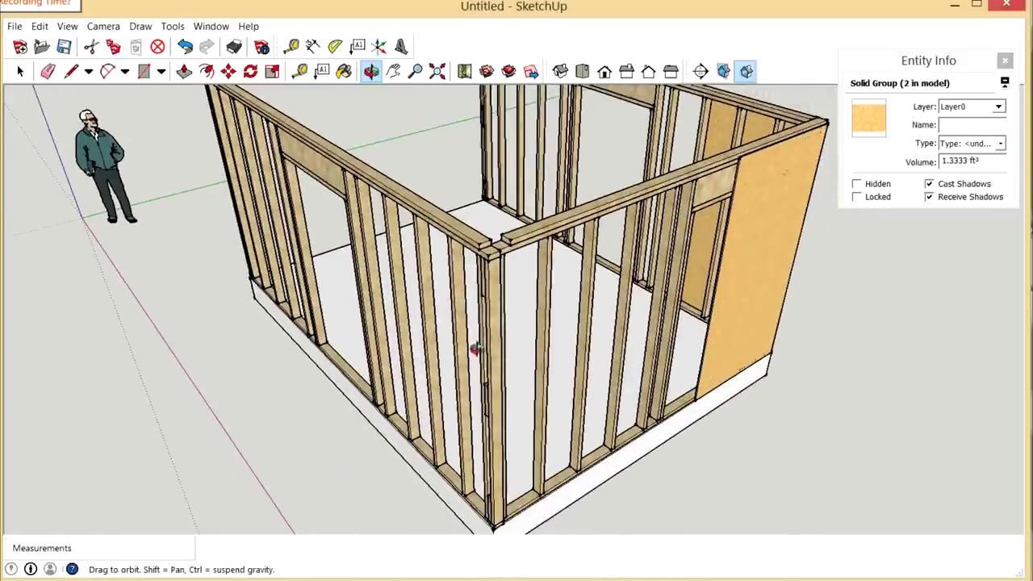
{"action": "left_click_drag", "start_coordinate": [476, 349], "coordinate": [516, 355]}
{"action": "scroll", "coordinate": [496, 351], "scroll_direction": "down", "scroll_amount": 3}
{"action": "scroll", "coordinate": [452, 231], "scroll_direction": "up", "scroll_amount": 3}
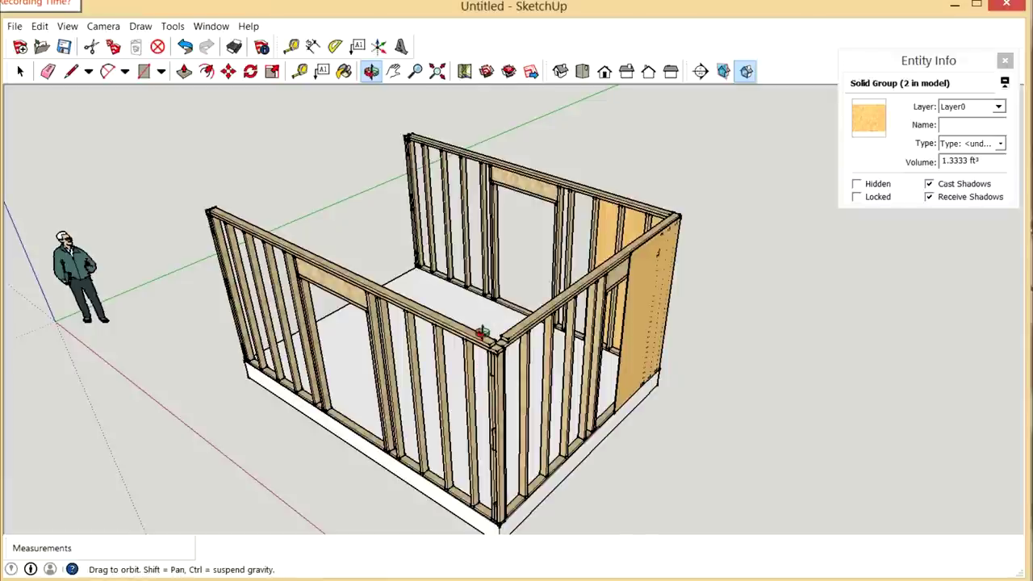
{"action": "left_click_drag", "start_coordinate": [476, 401], "coordinate": [497, 444]}
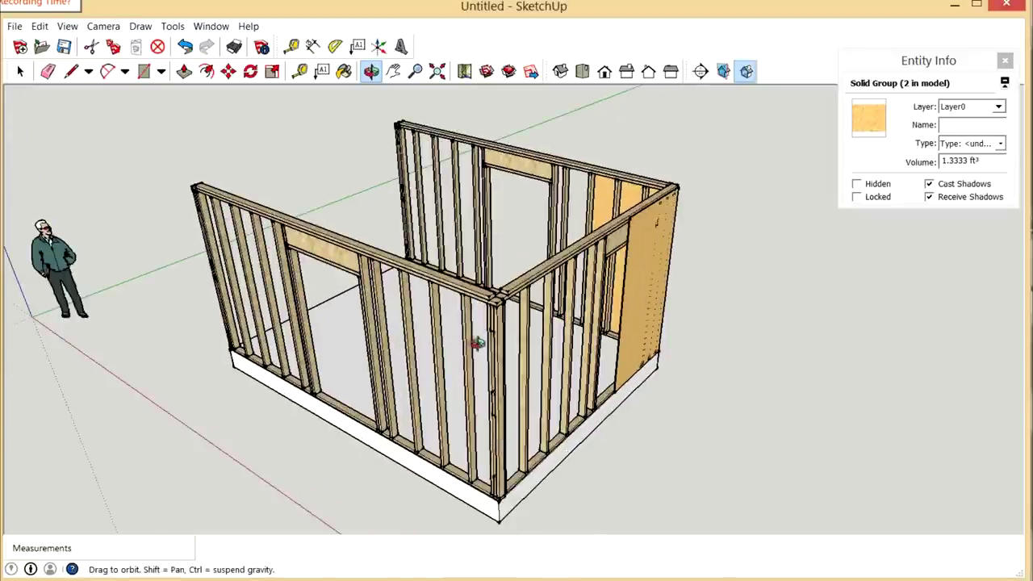
{"action": "left_click_drag", "start_coordinate": [478, 342], "coordinate": [496, 323]}
{"action": "scroll", "coordinate": [490, 297], "scroll_direction": "up", "scroll_amount": 2}
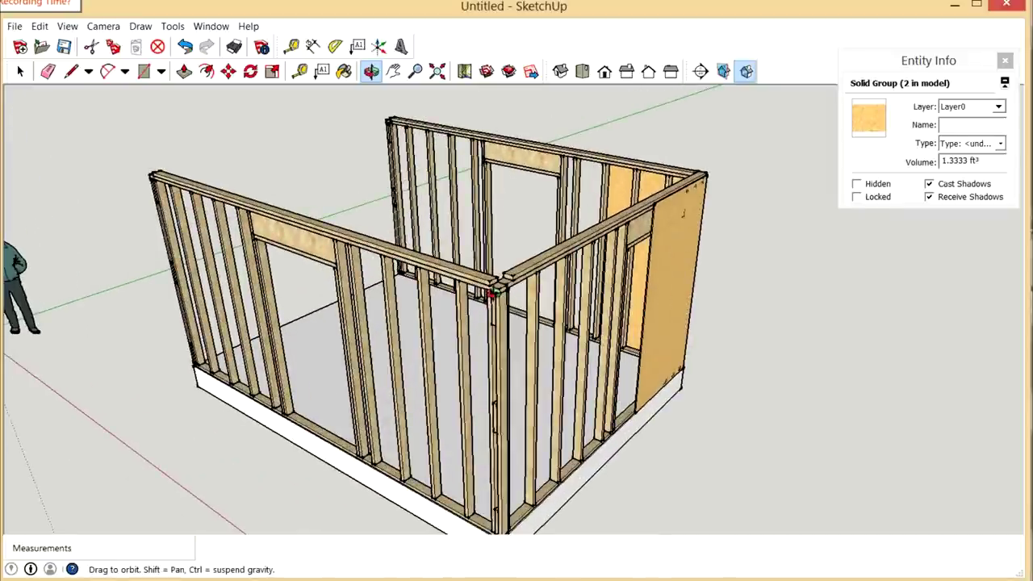